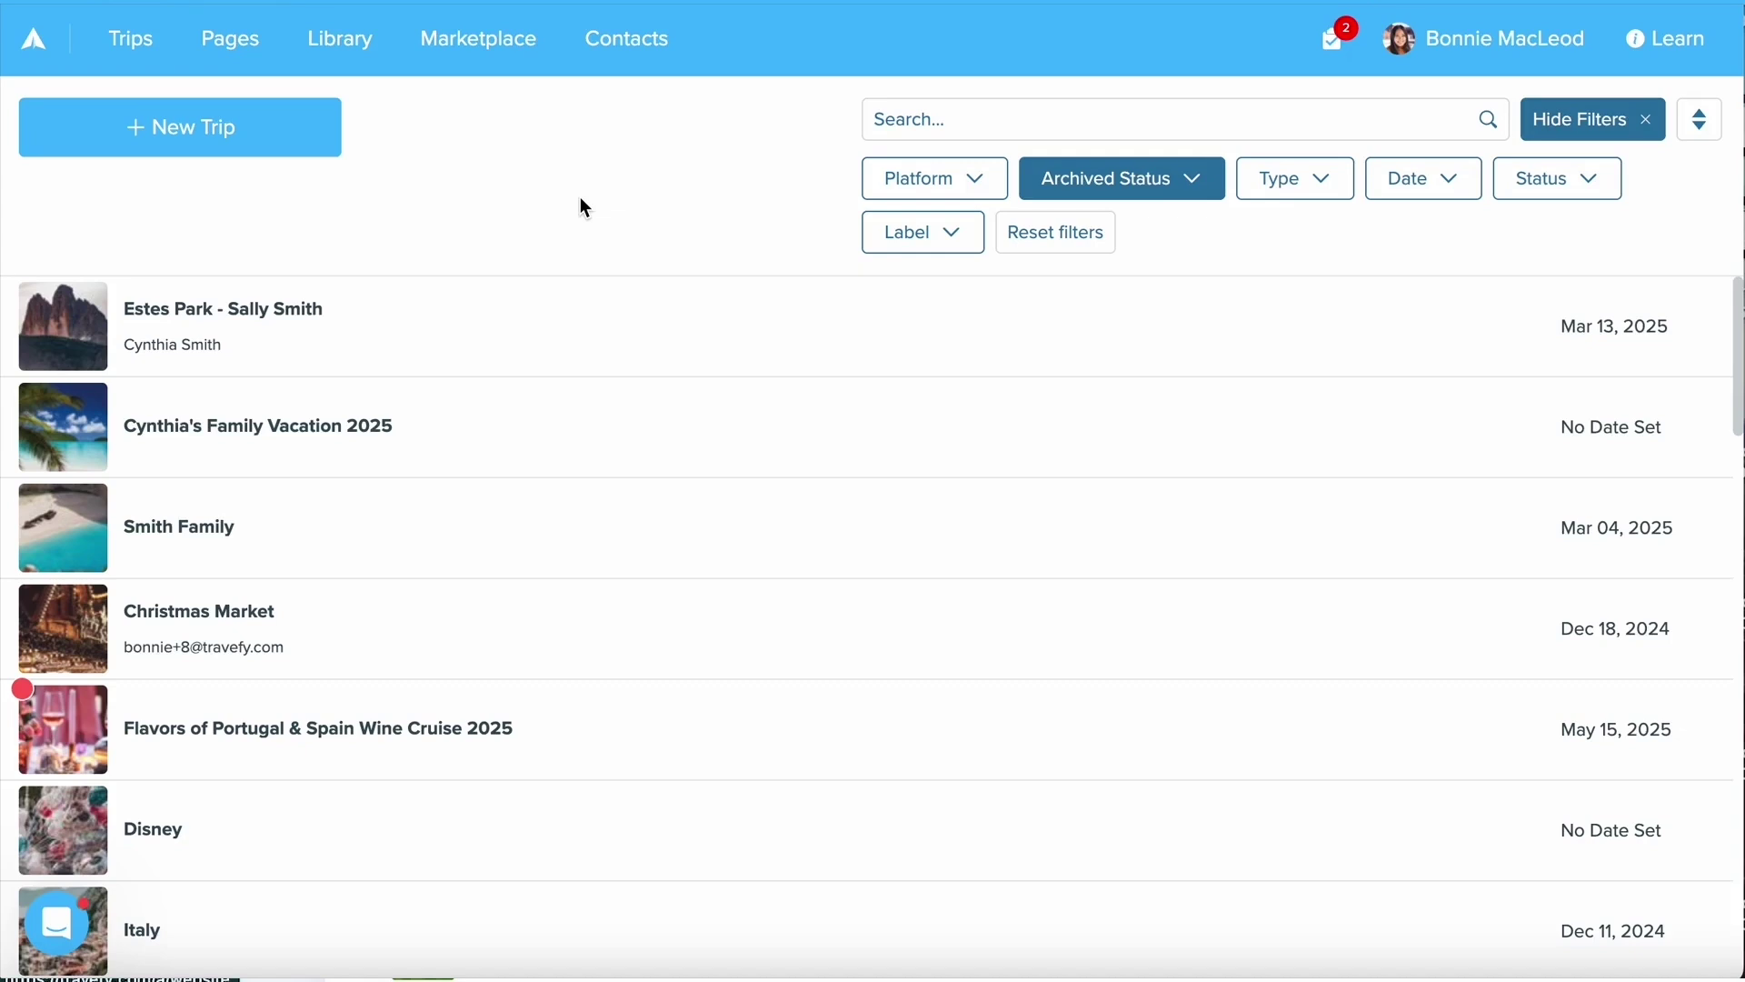
# Step: Load the Bon Voyage Travels Co. Home page from Pages and save its Edit Page settings
pyautogui.click(241, 44)
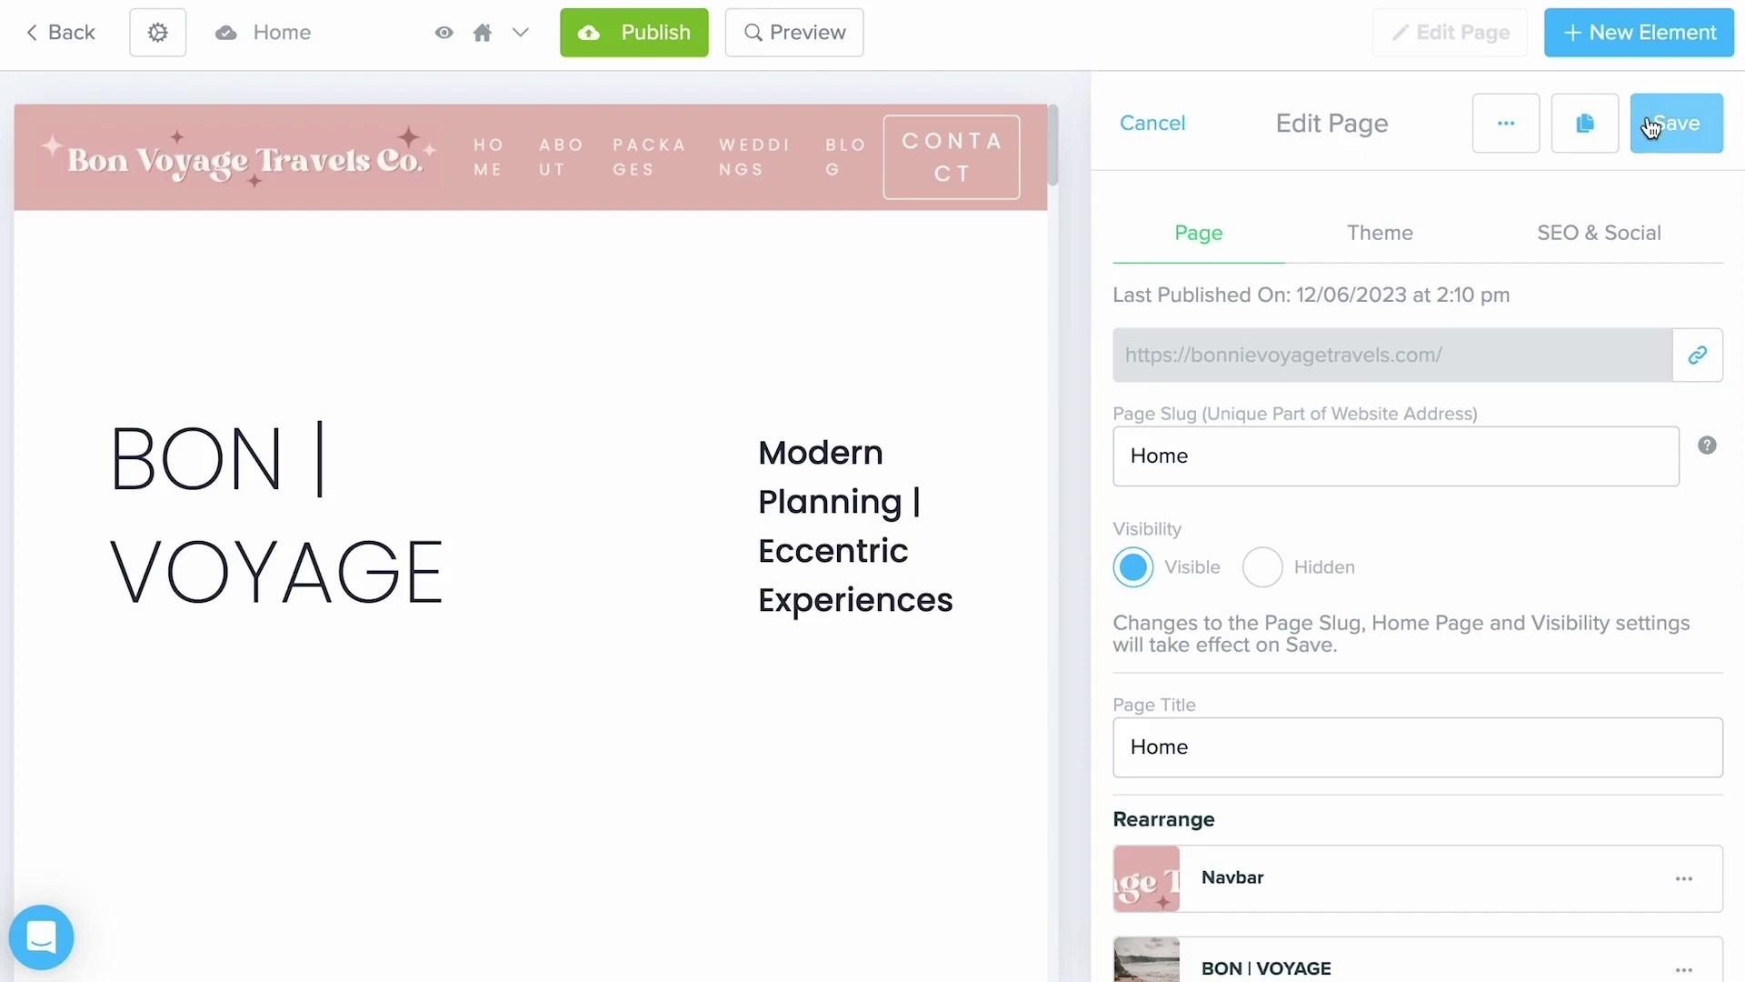
pyautogui.click(1652, 127)
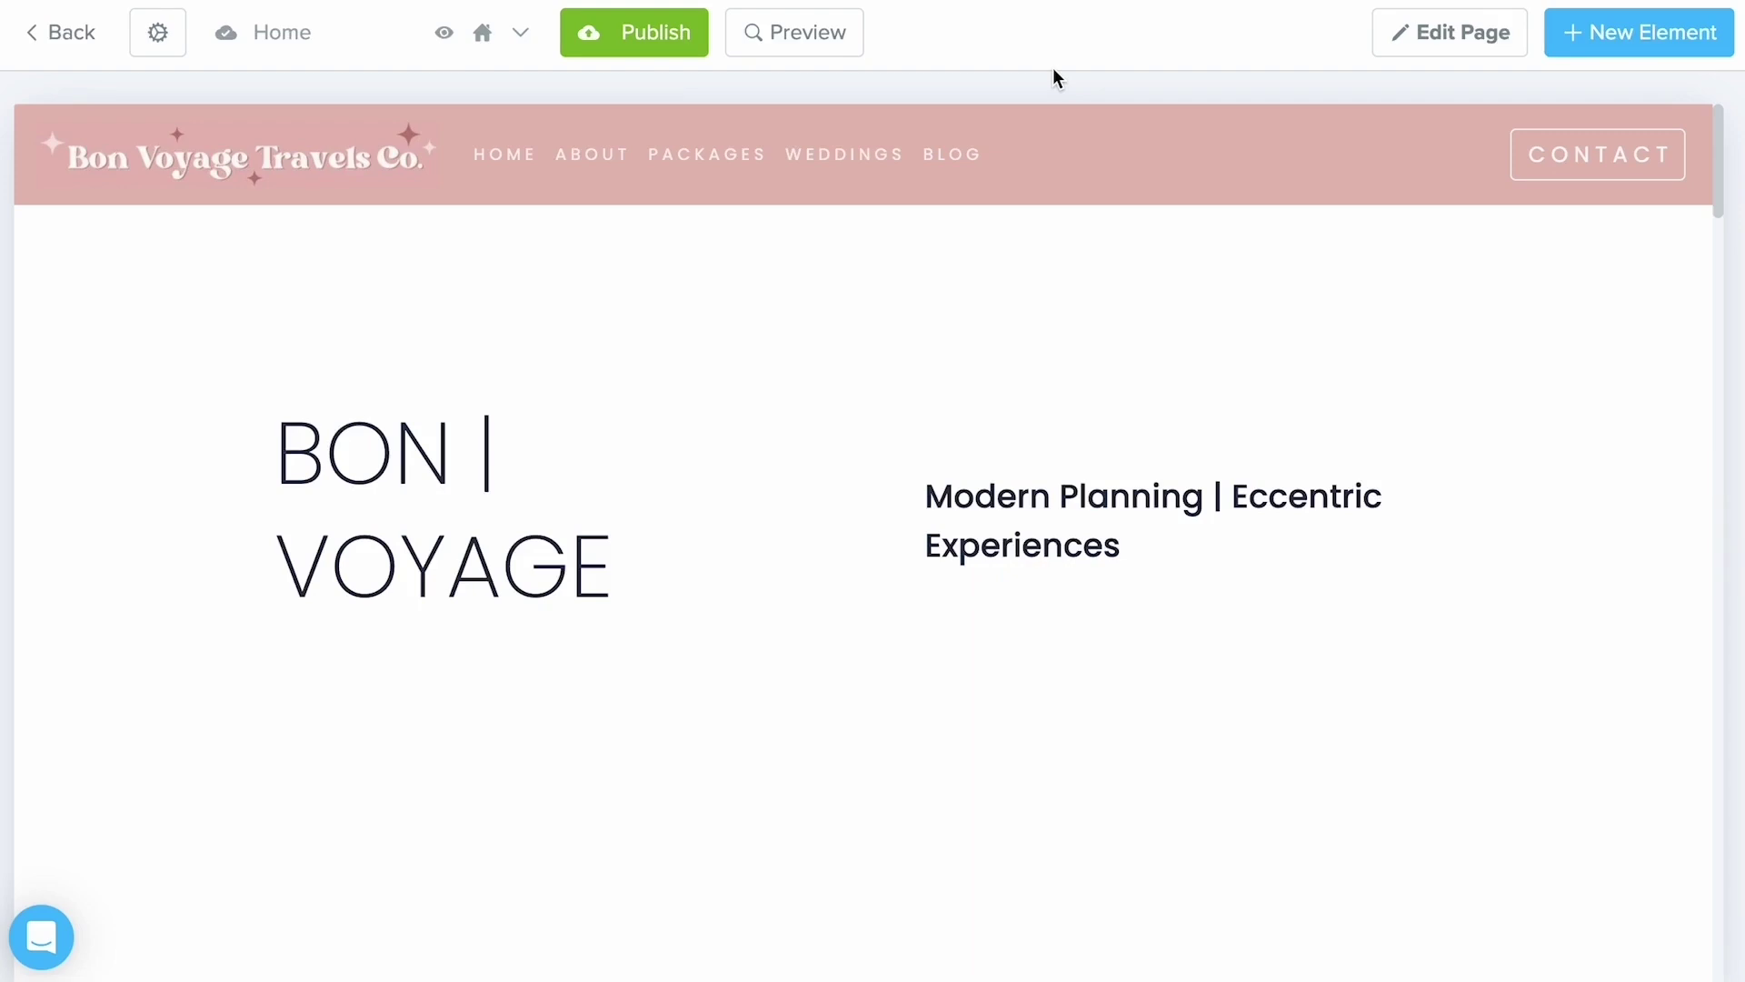
pyautogui.scroll(-6, 860, 250)
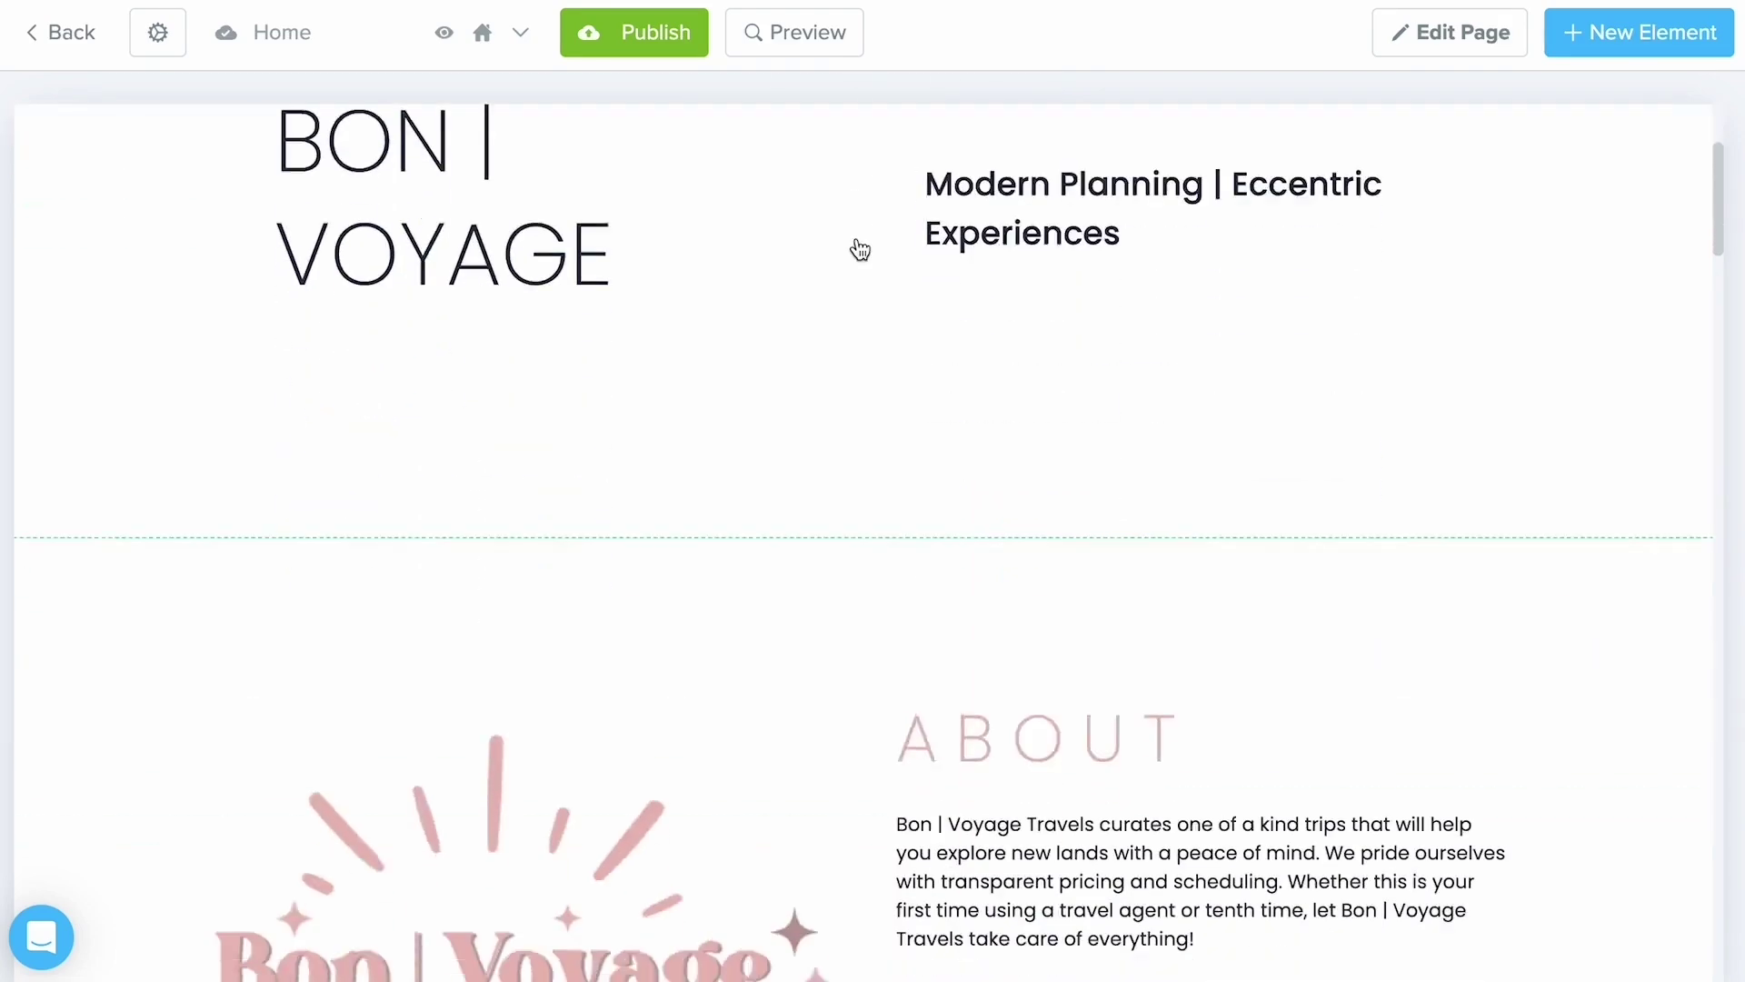
pyautogui.scroll(7, 860, 250)
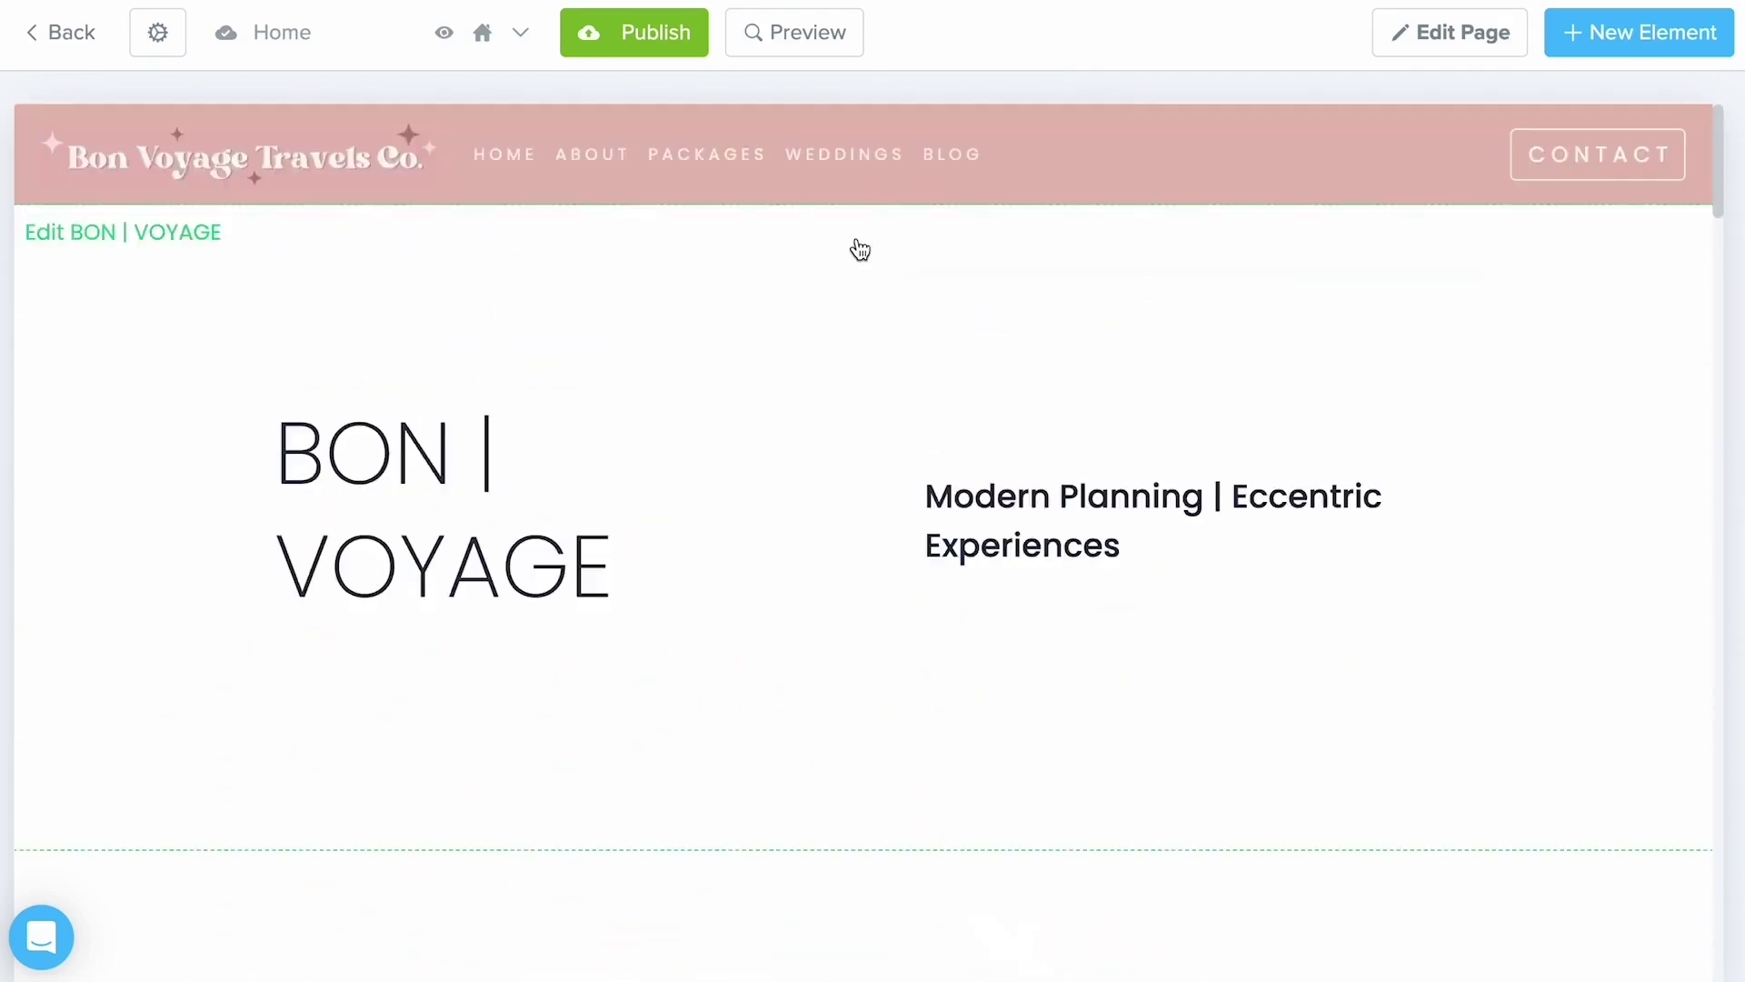
pyautogui.click(497, 36)
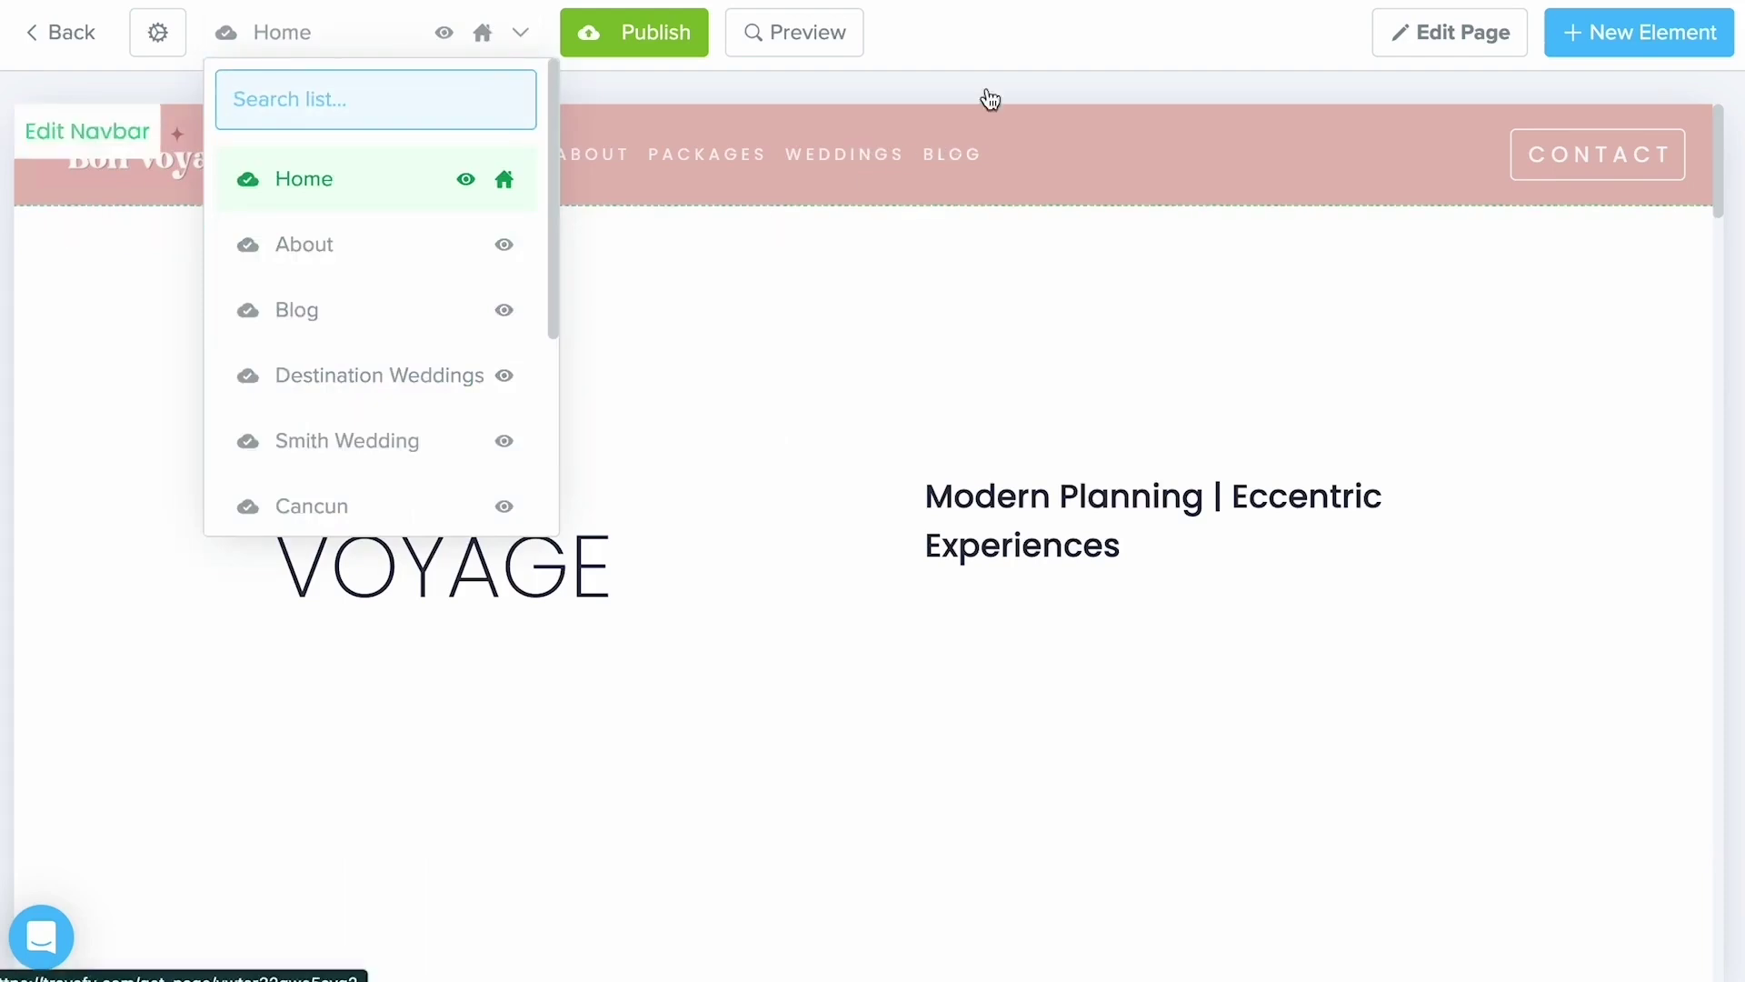
pyautogui.click(1027, 64)
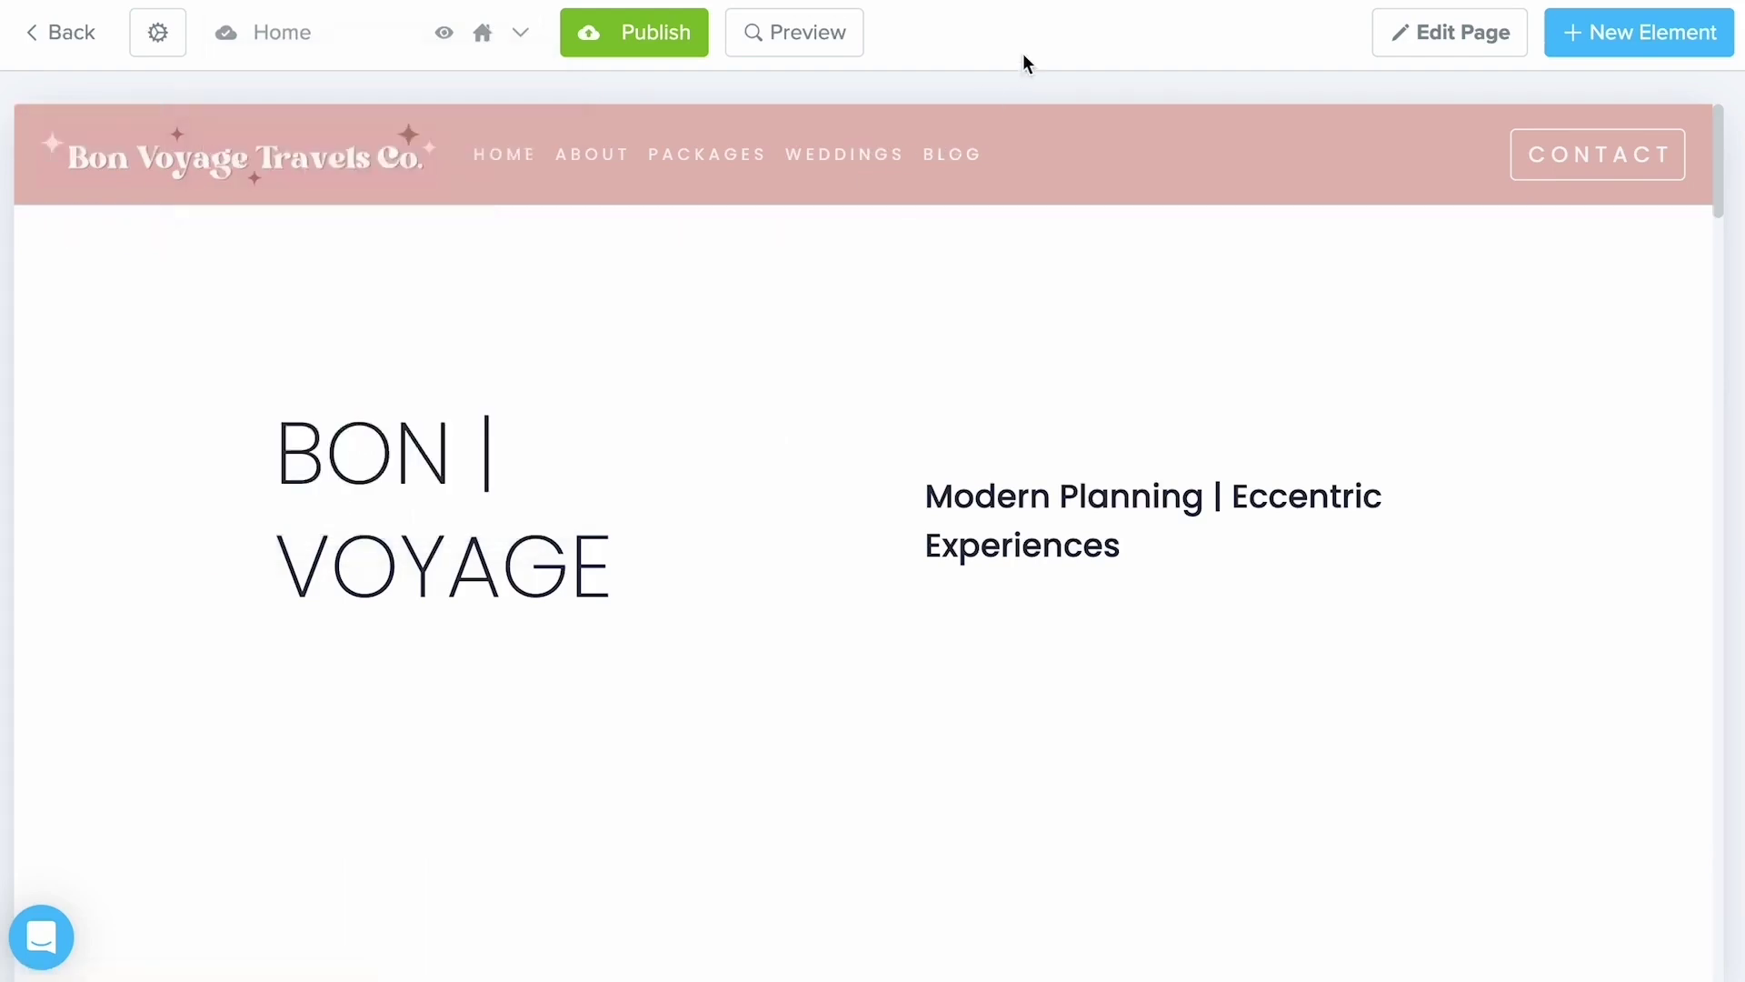
pyautogui.click(1475, 36)
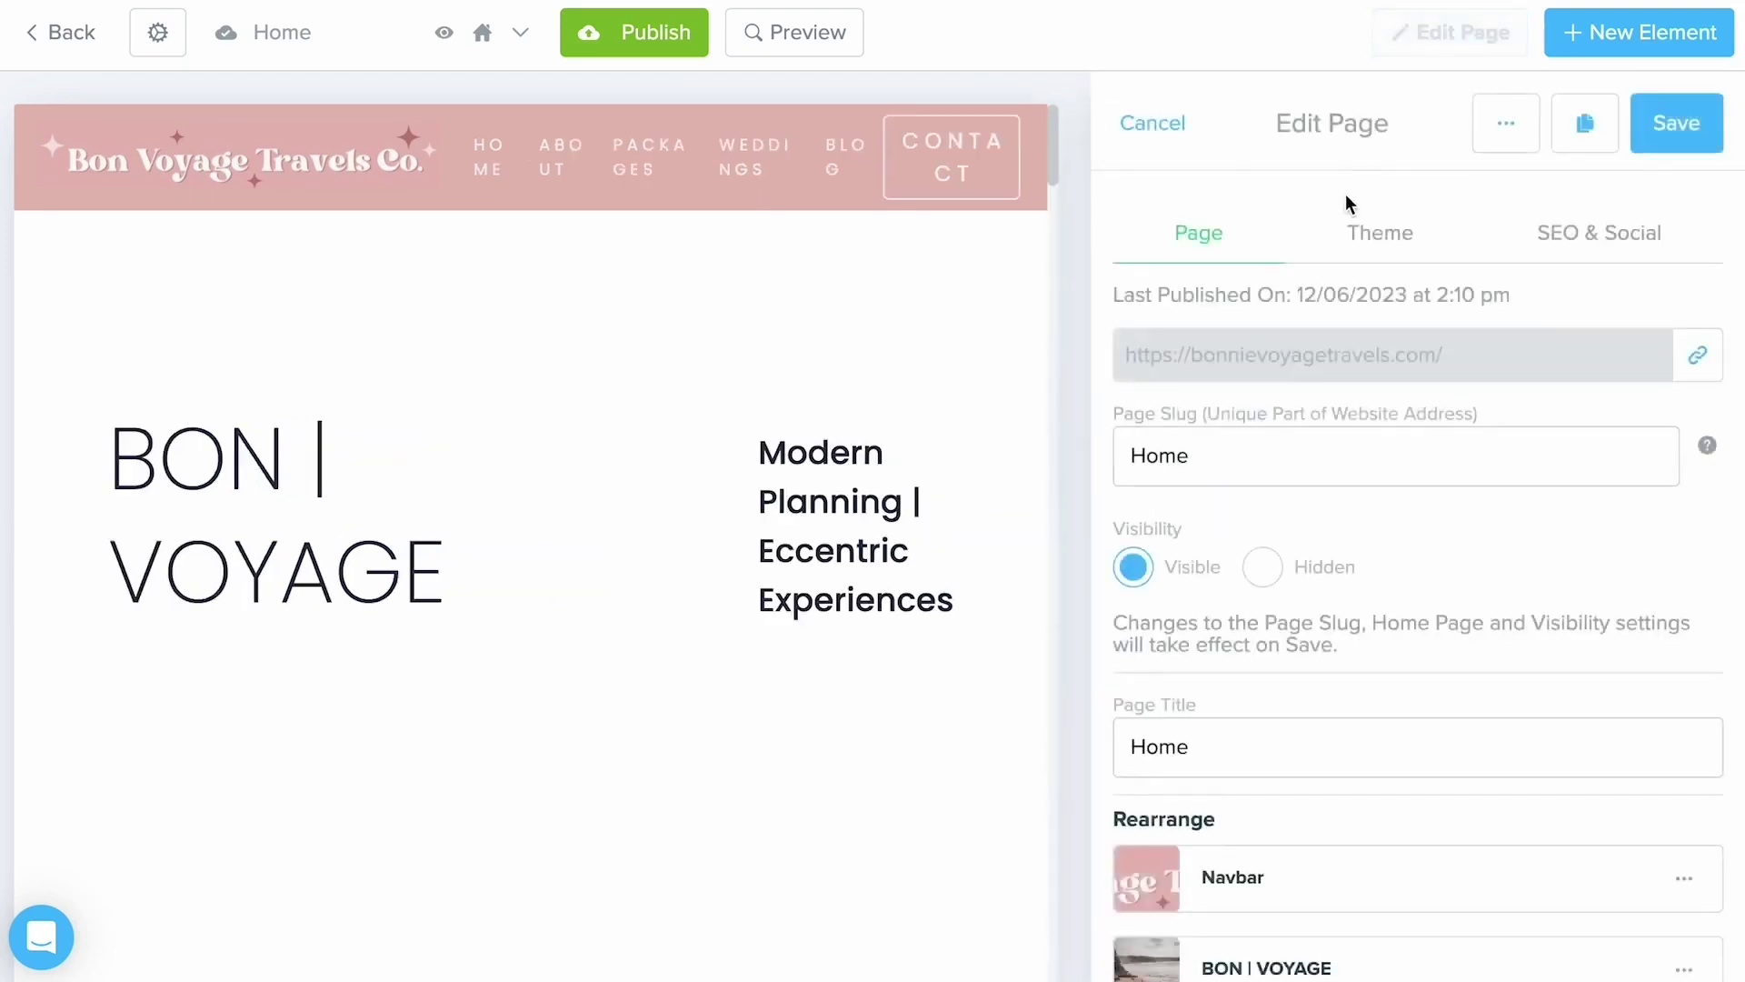
pyautogui.scroll(-1, 1349, 201)
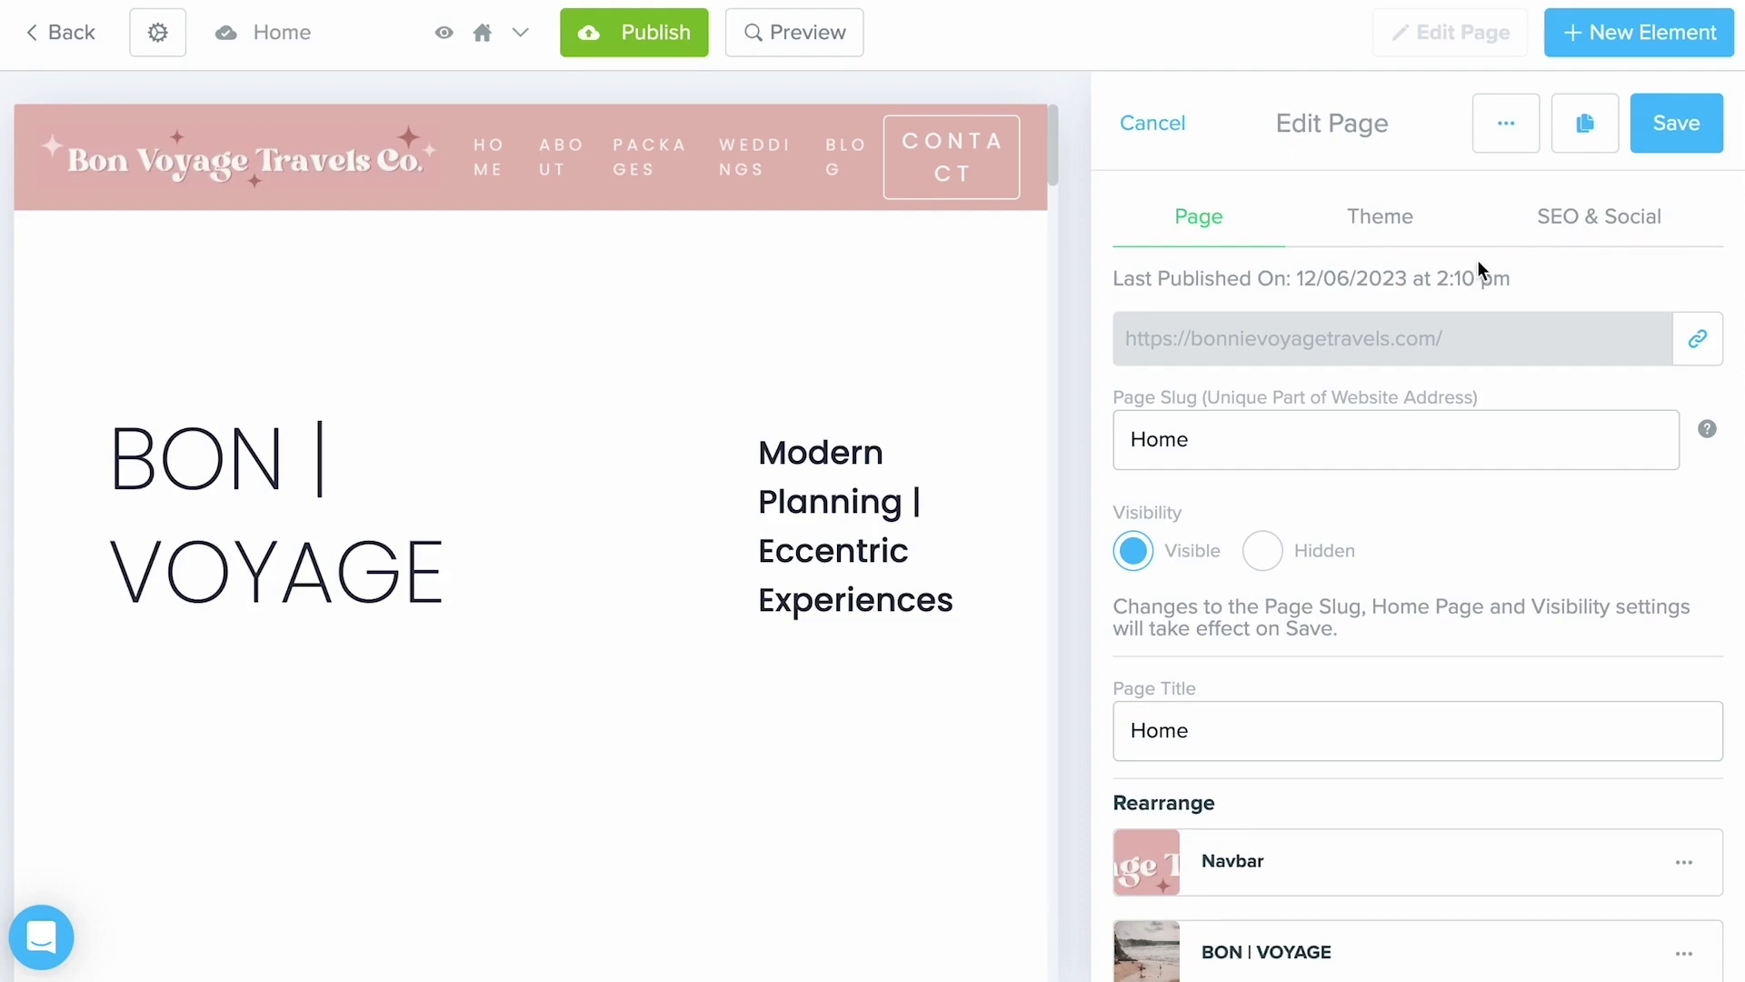
pyautogui.scroll(-3, 1378, 480)
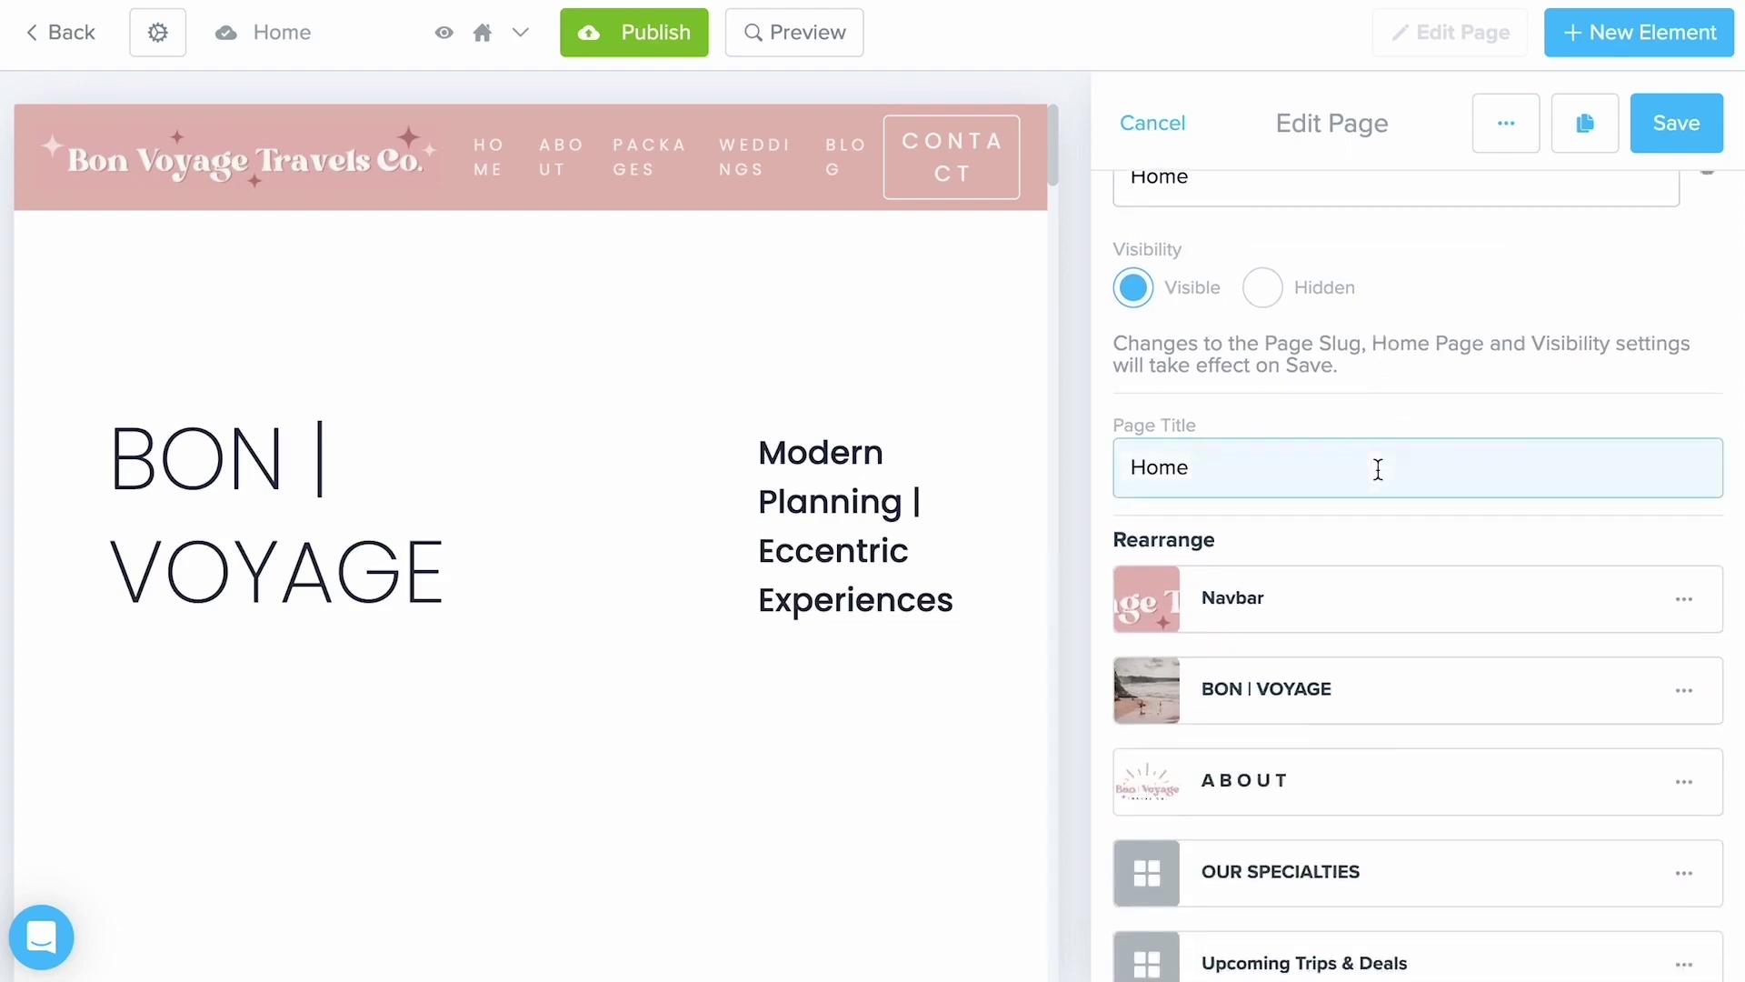
pyautogui.scroll(-4, 1378, 469)
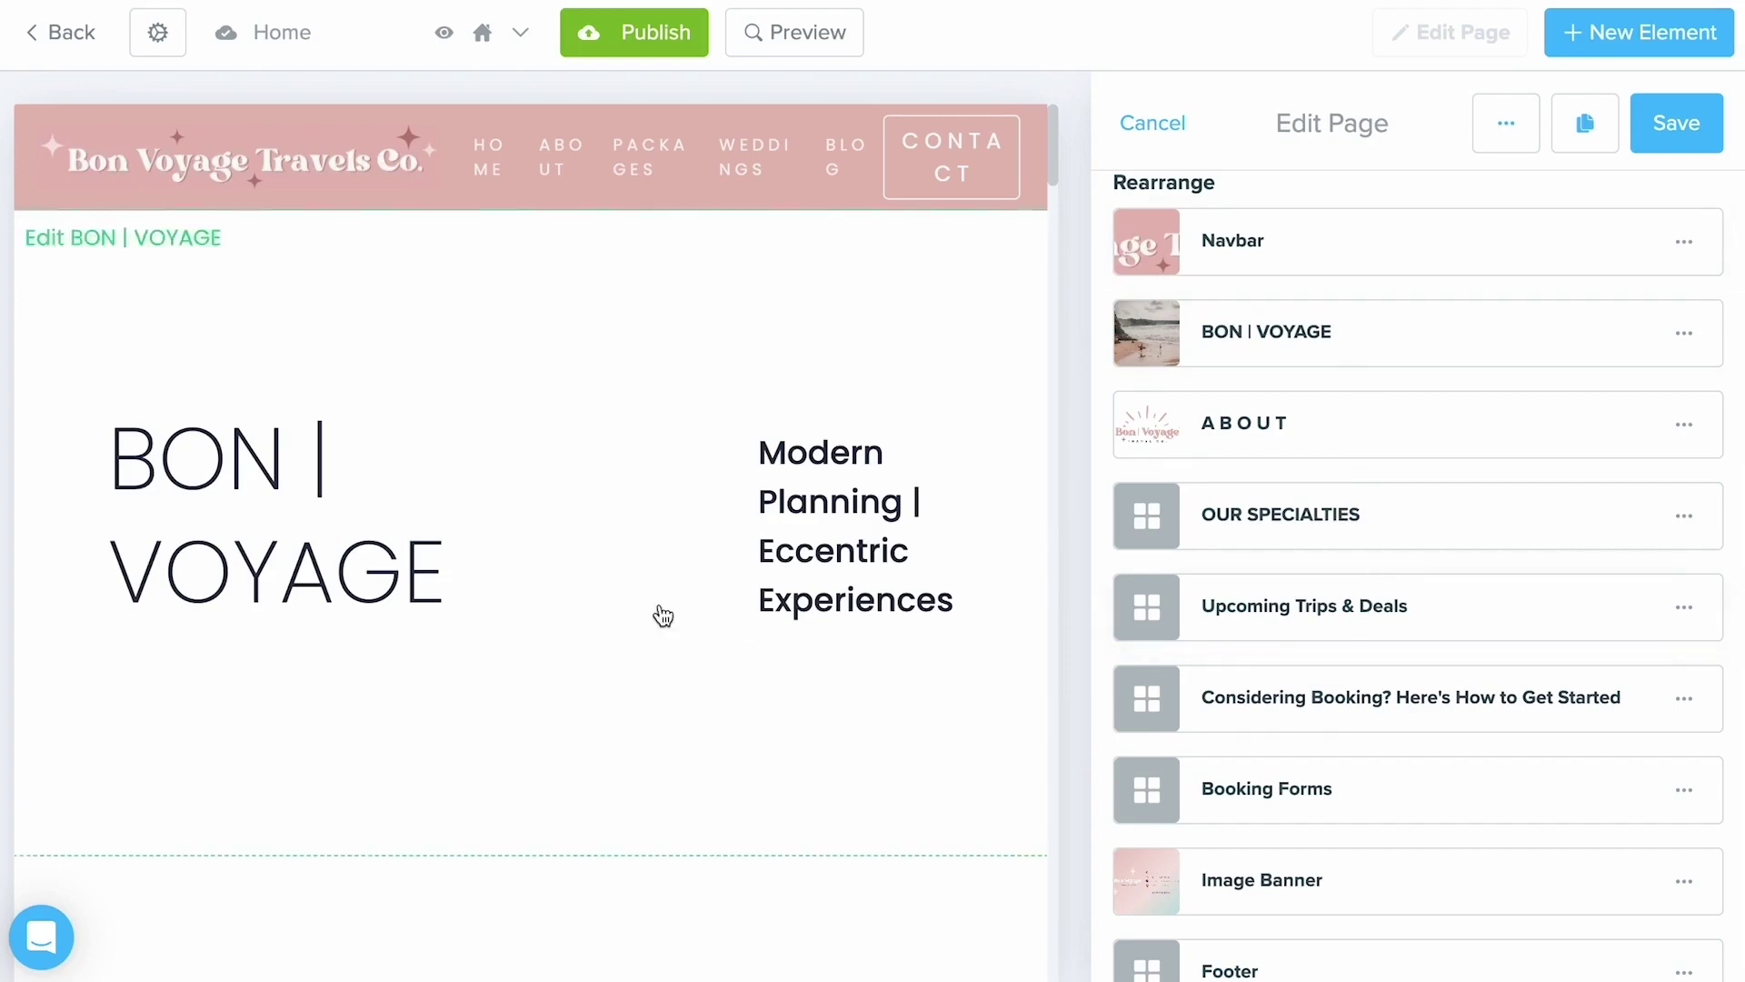
pyautogui.scroll(-6, 663, 617)
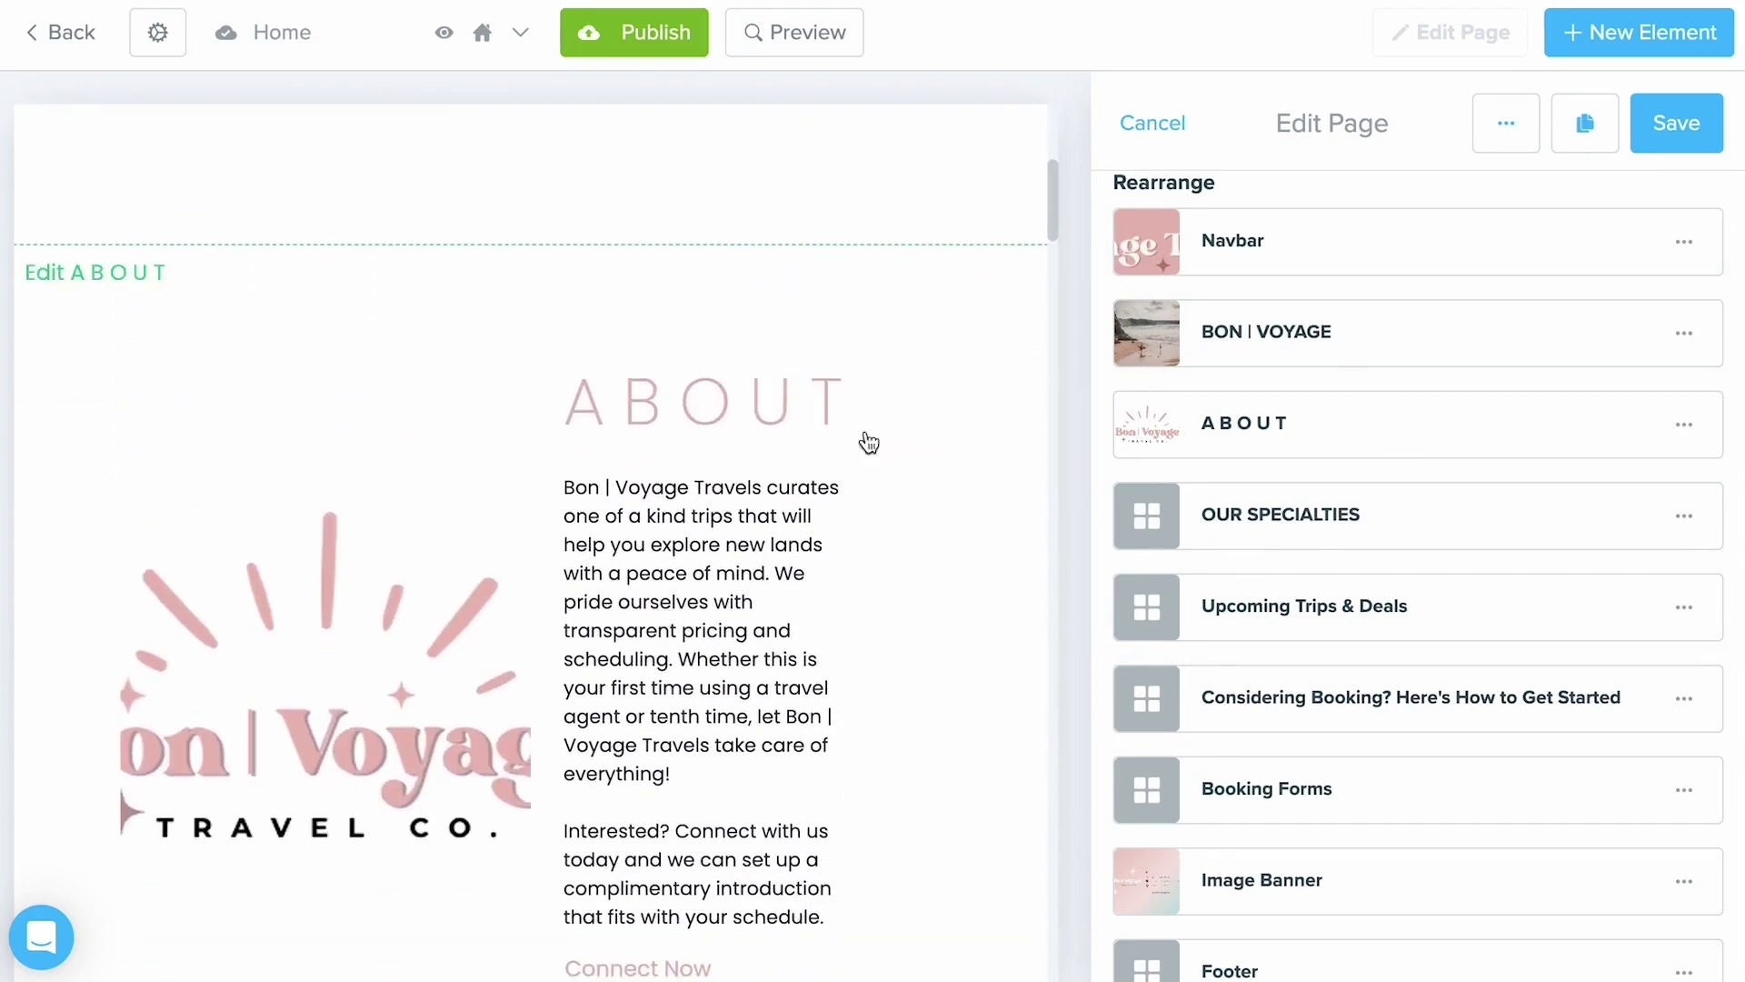
pyautogui.scroll(6, 747, 369)
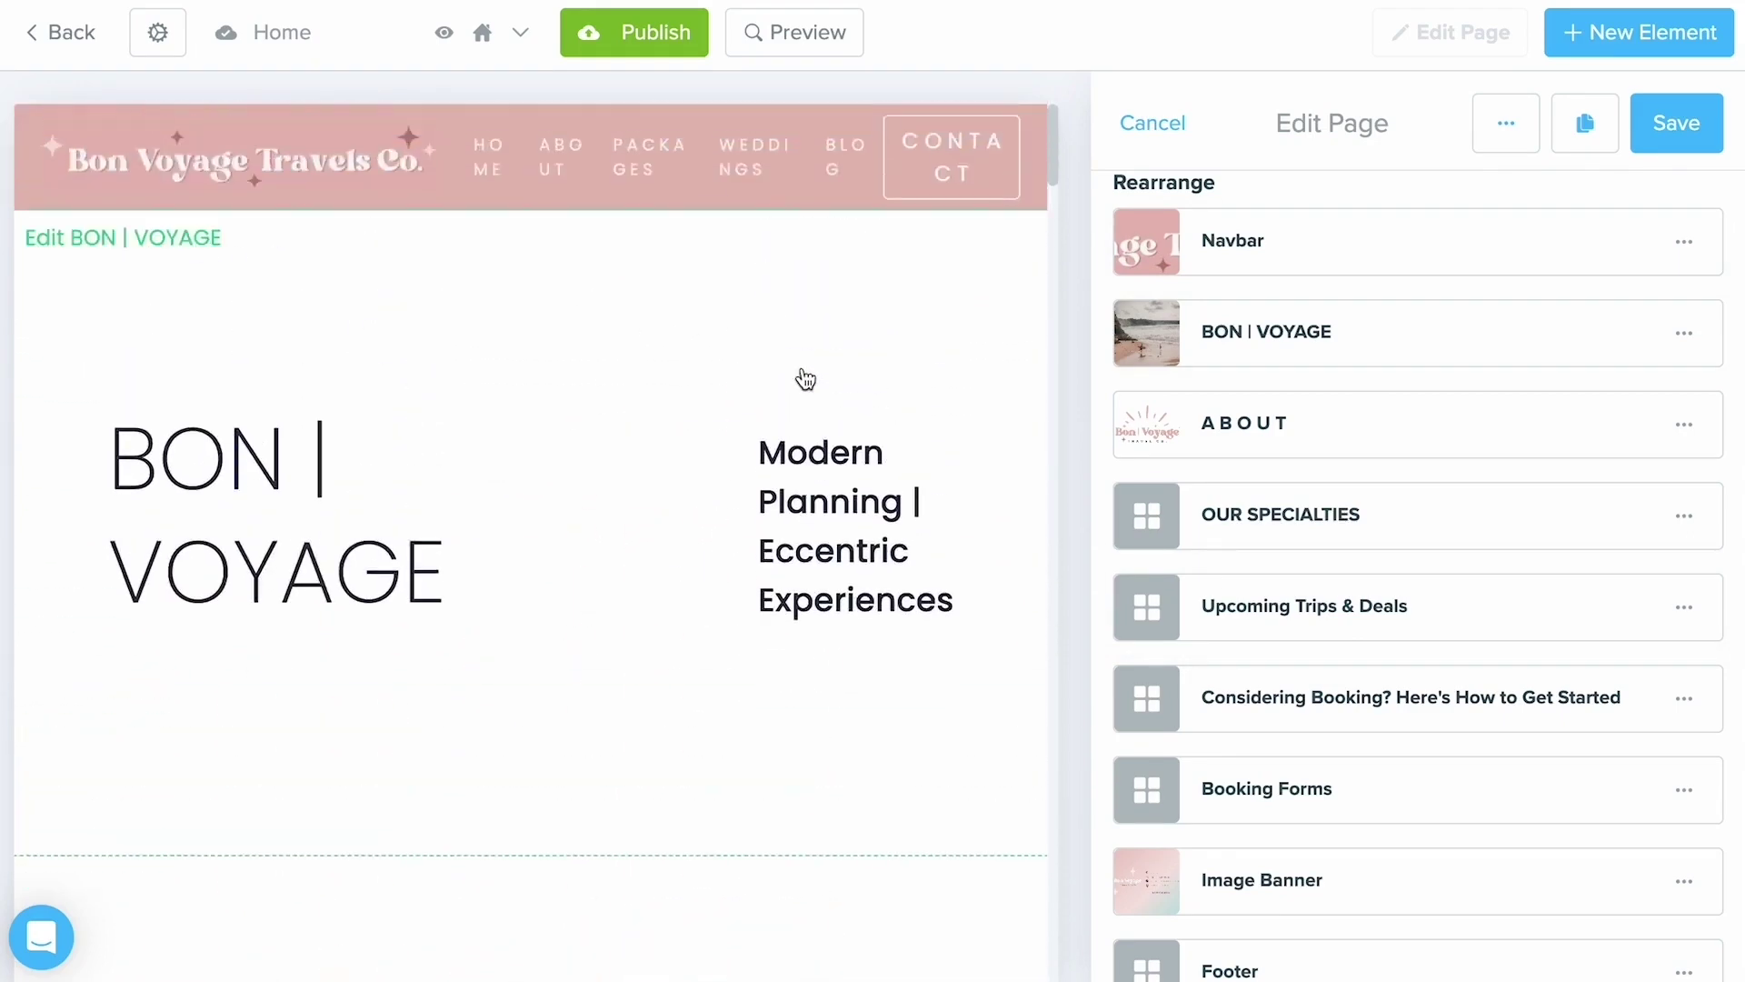
pyautogui.moveTo(1381, 433); pyautogui.dragTo(1372, 357)
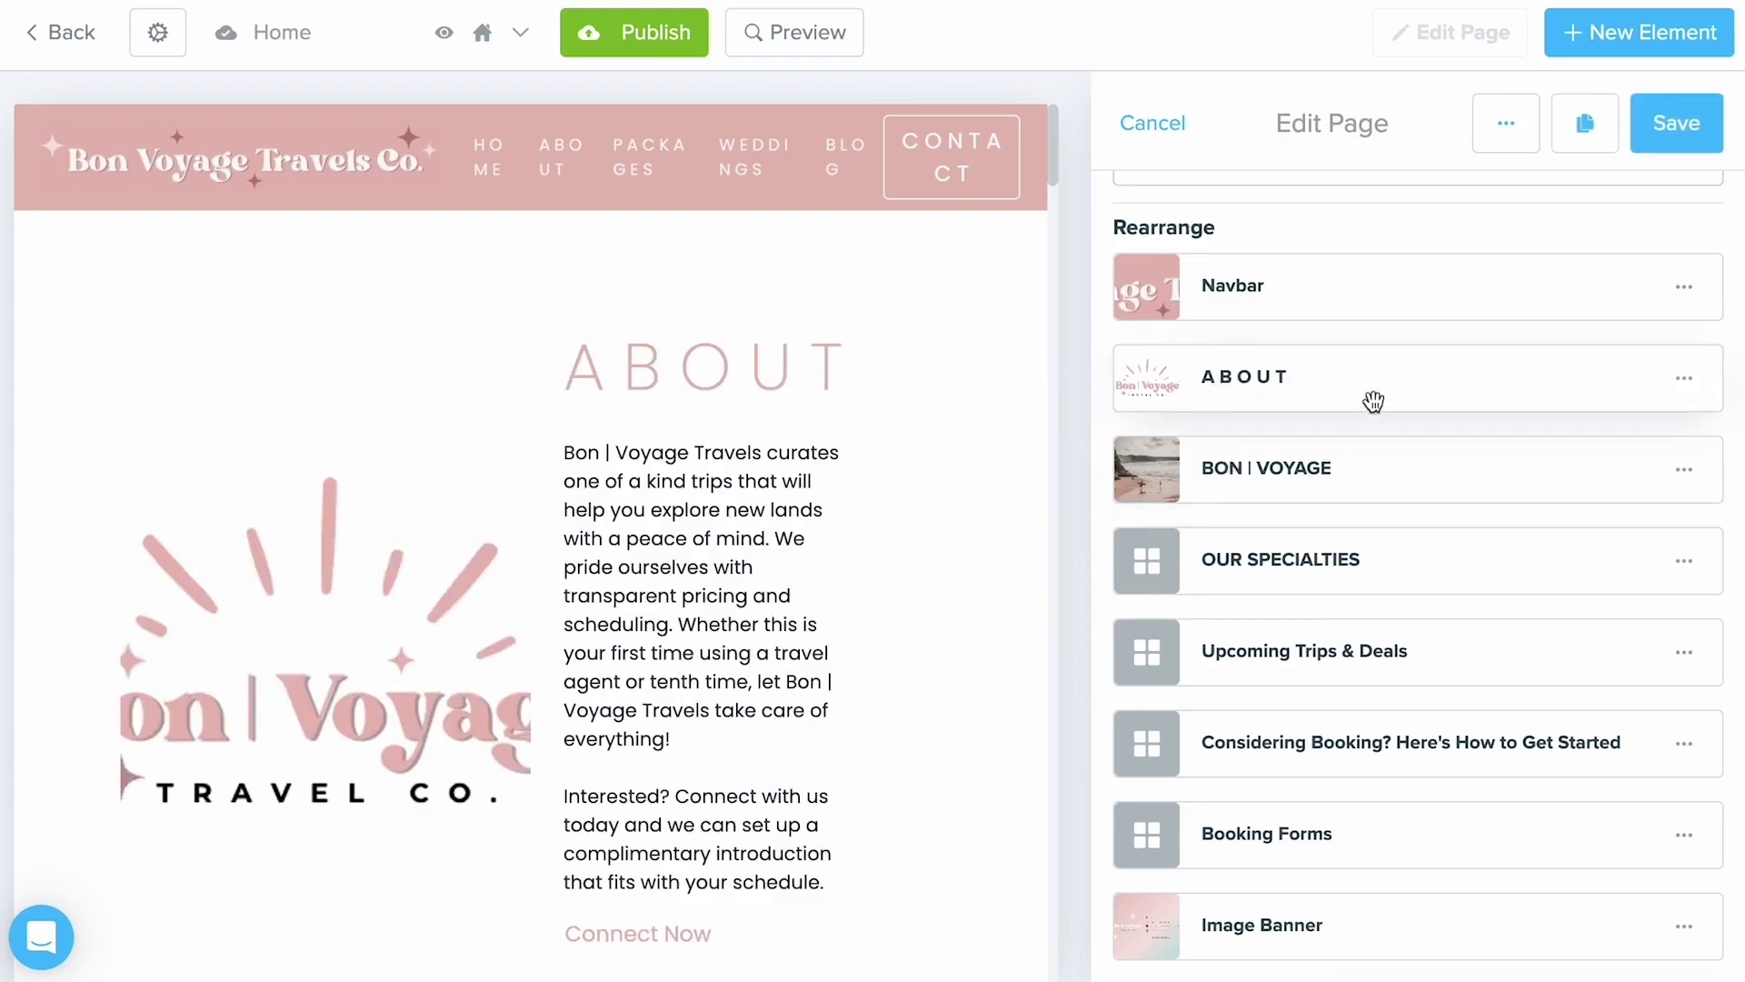
pyautogui.moveTo(1367, 382); pyautogui.dragTo(1367, 440)
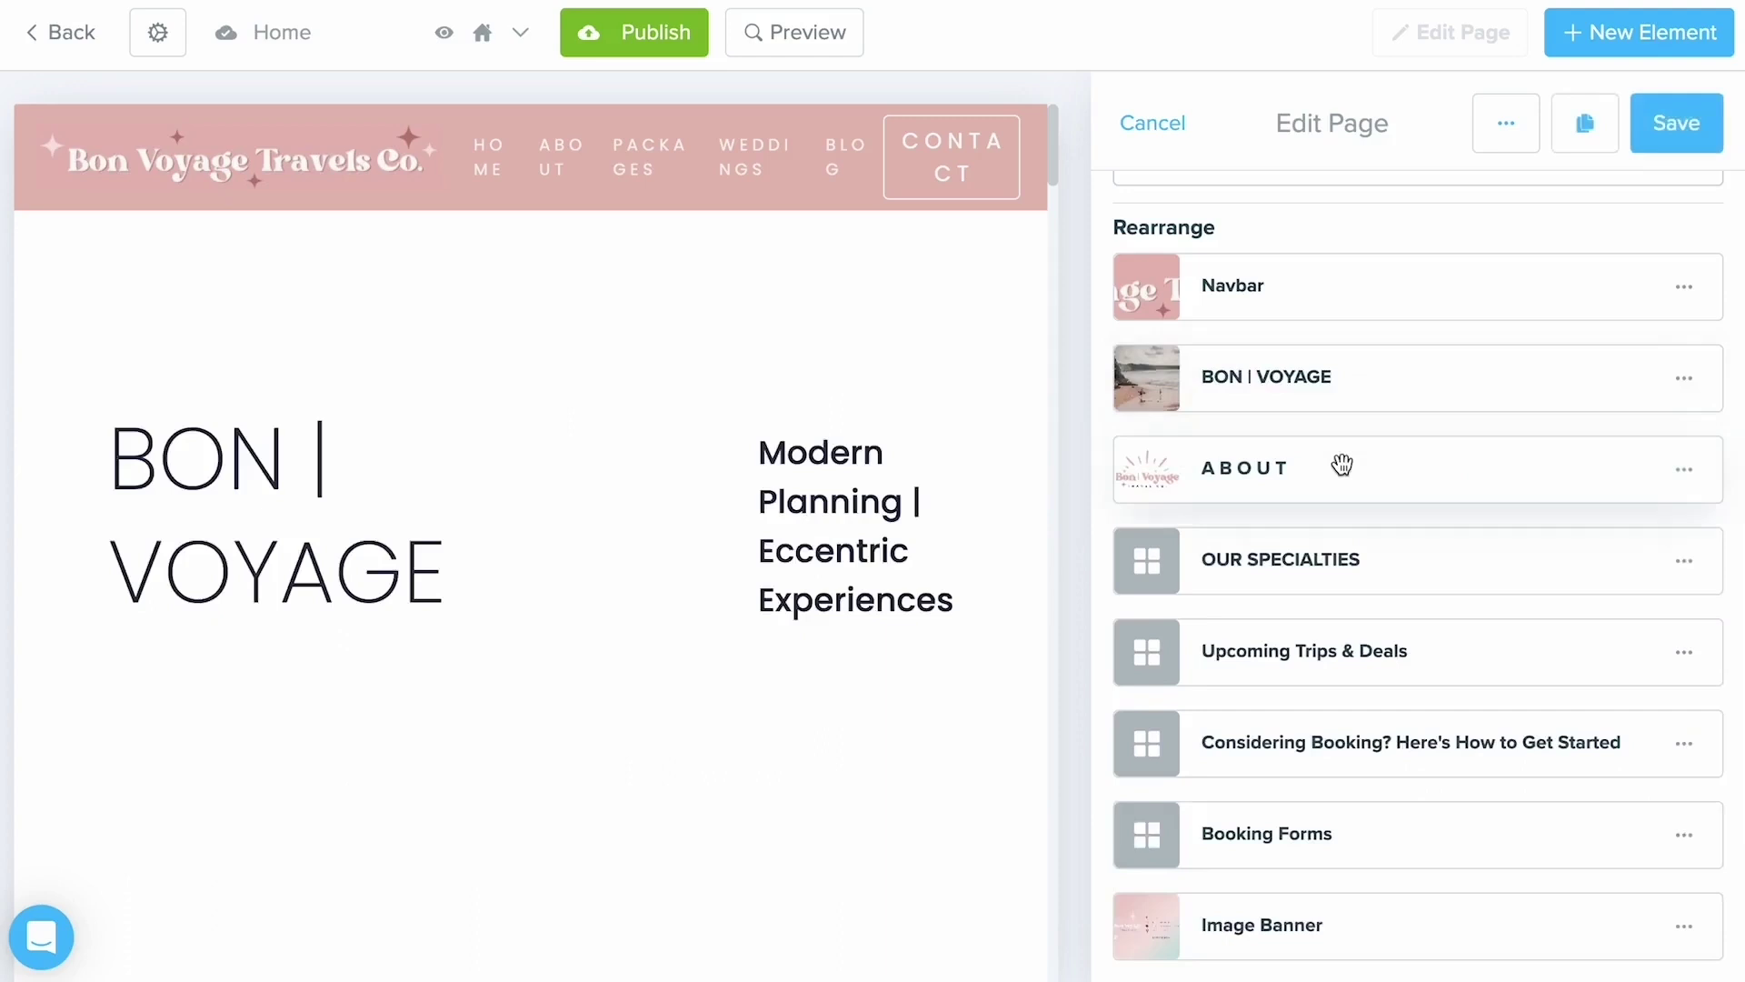
pyautogui.click(1679, 141)
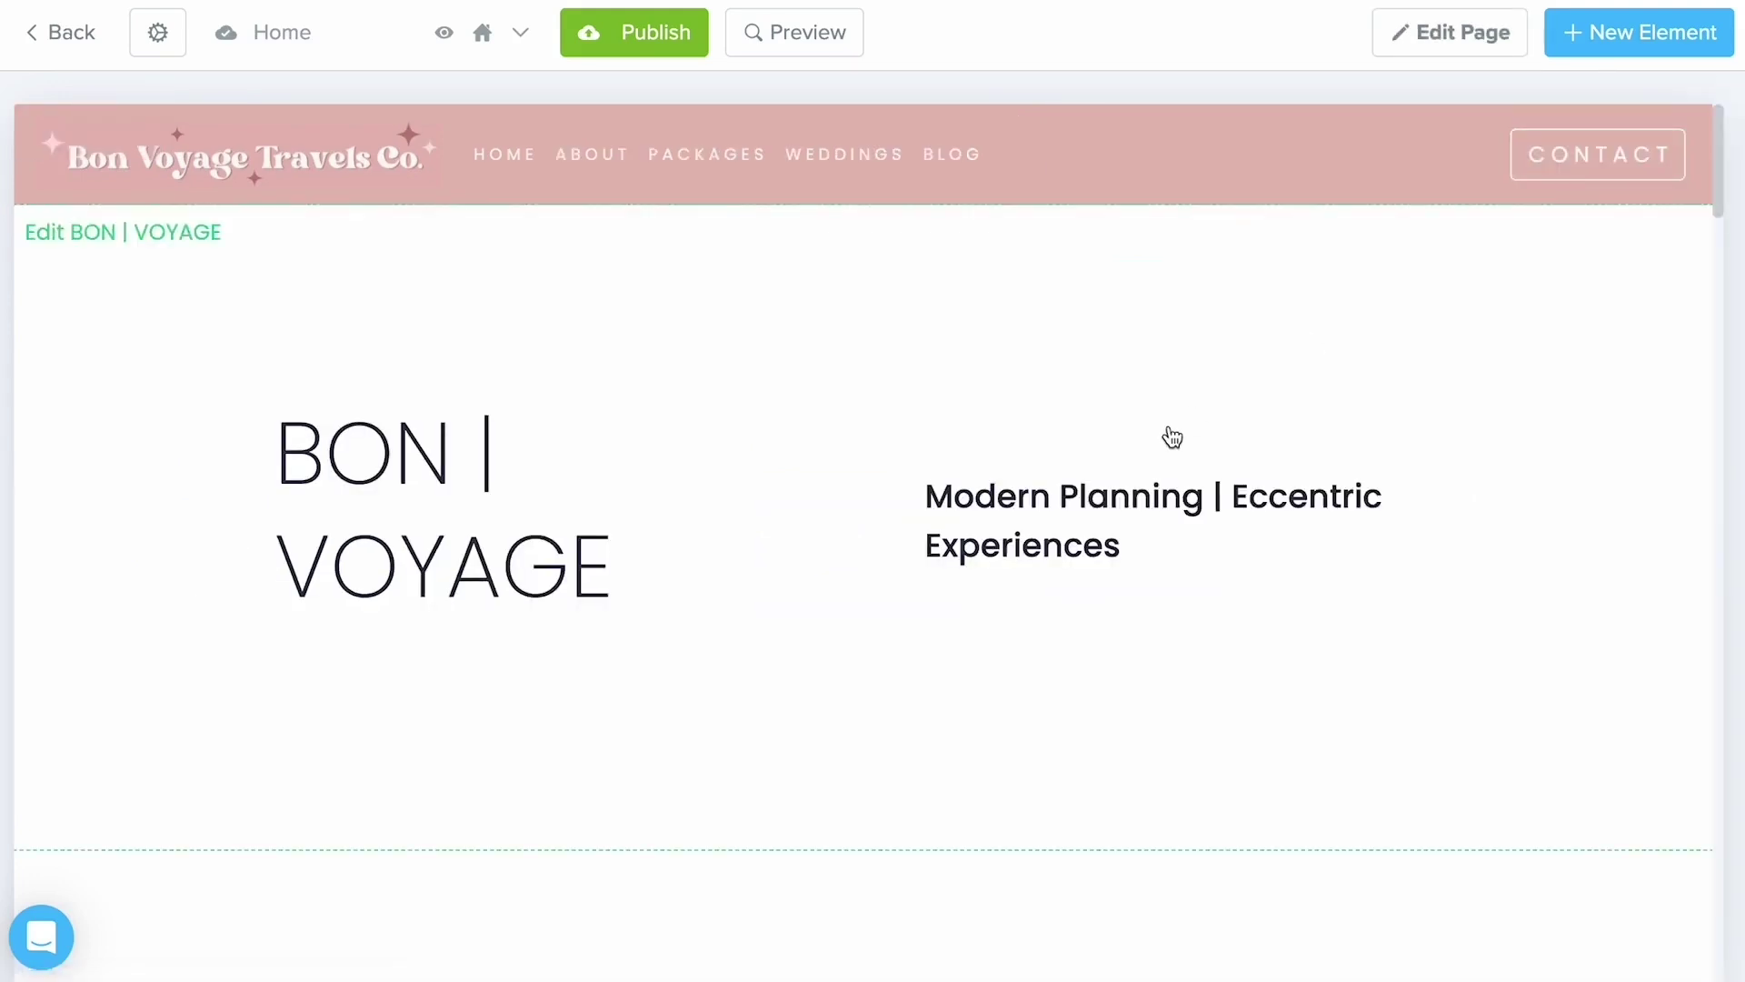
pyautogui.scroll(-5, 991, 516)
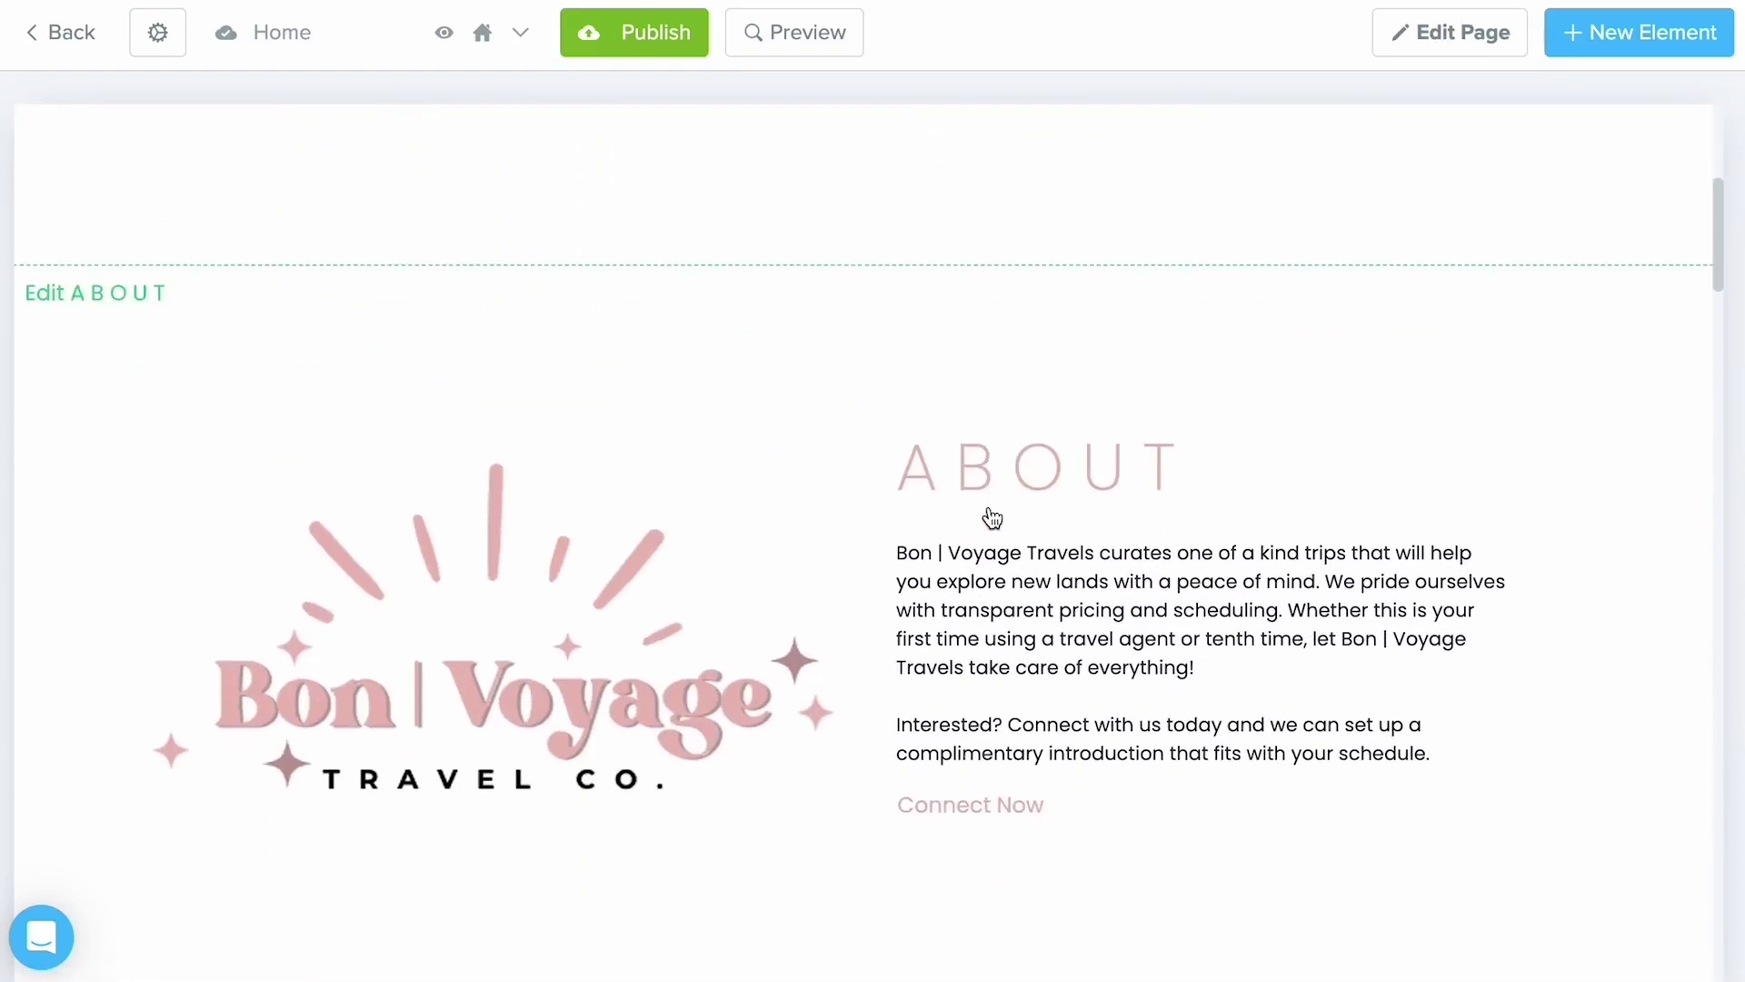
pyautogui.scroll(-2, 993, 518)
pyautogui.scroll(1, 992, 519)
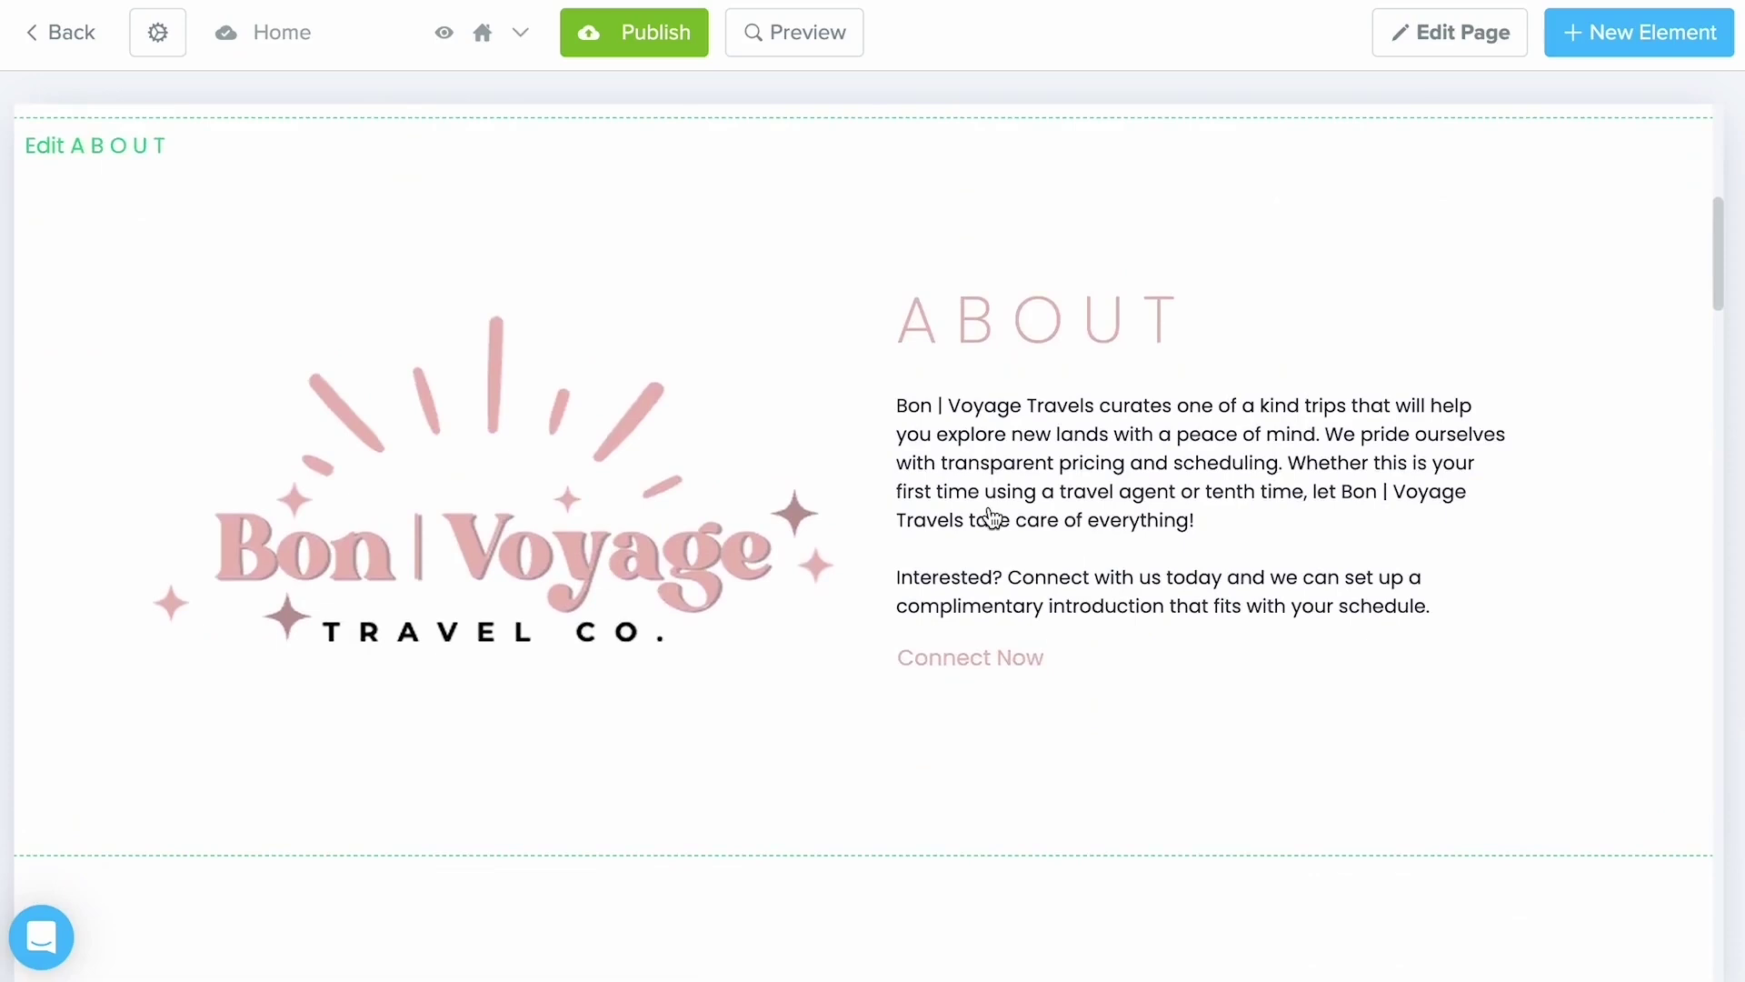
pyautogui.click(818, 417)
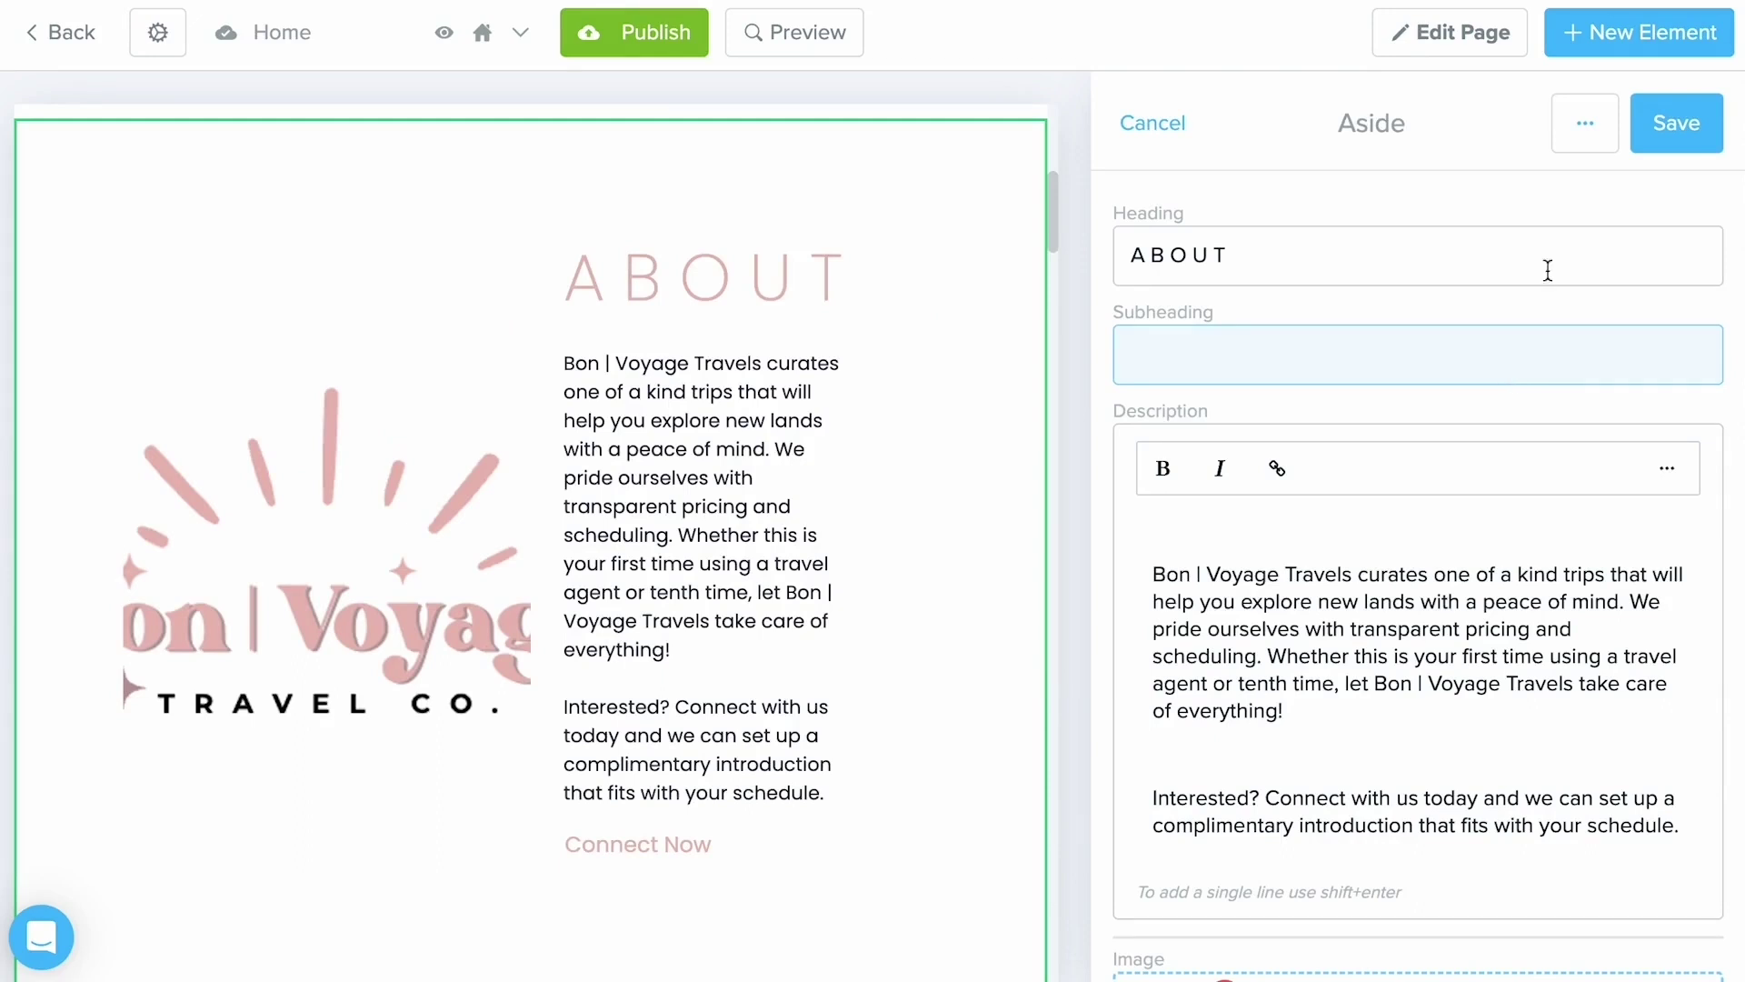
pyautogui.click(1580, 136)
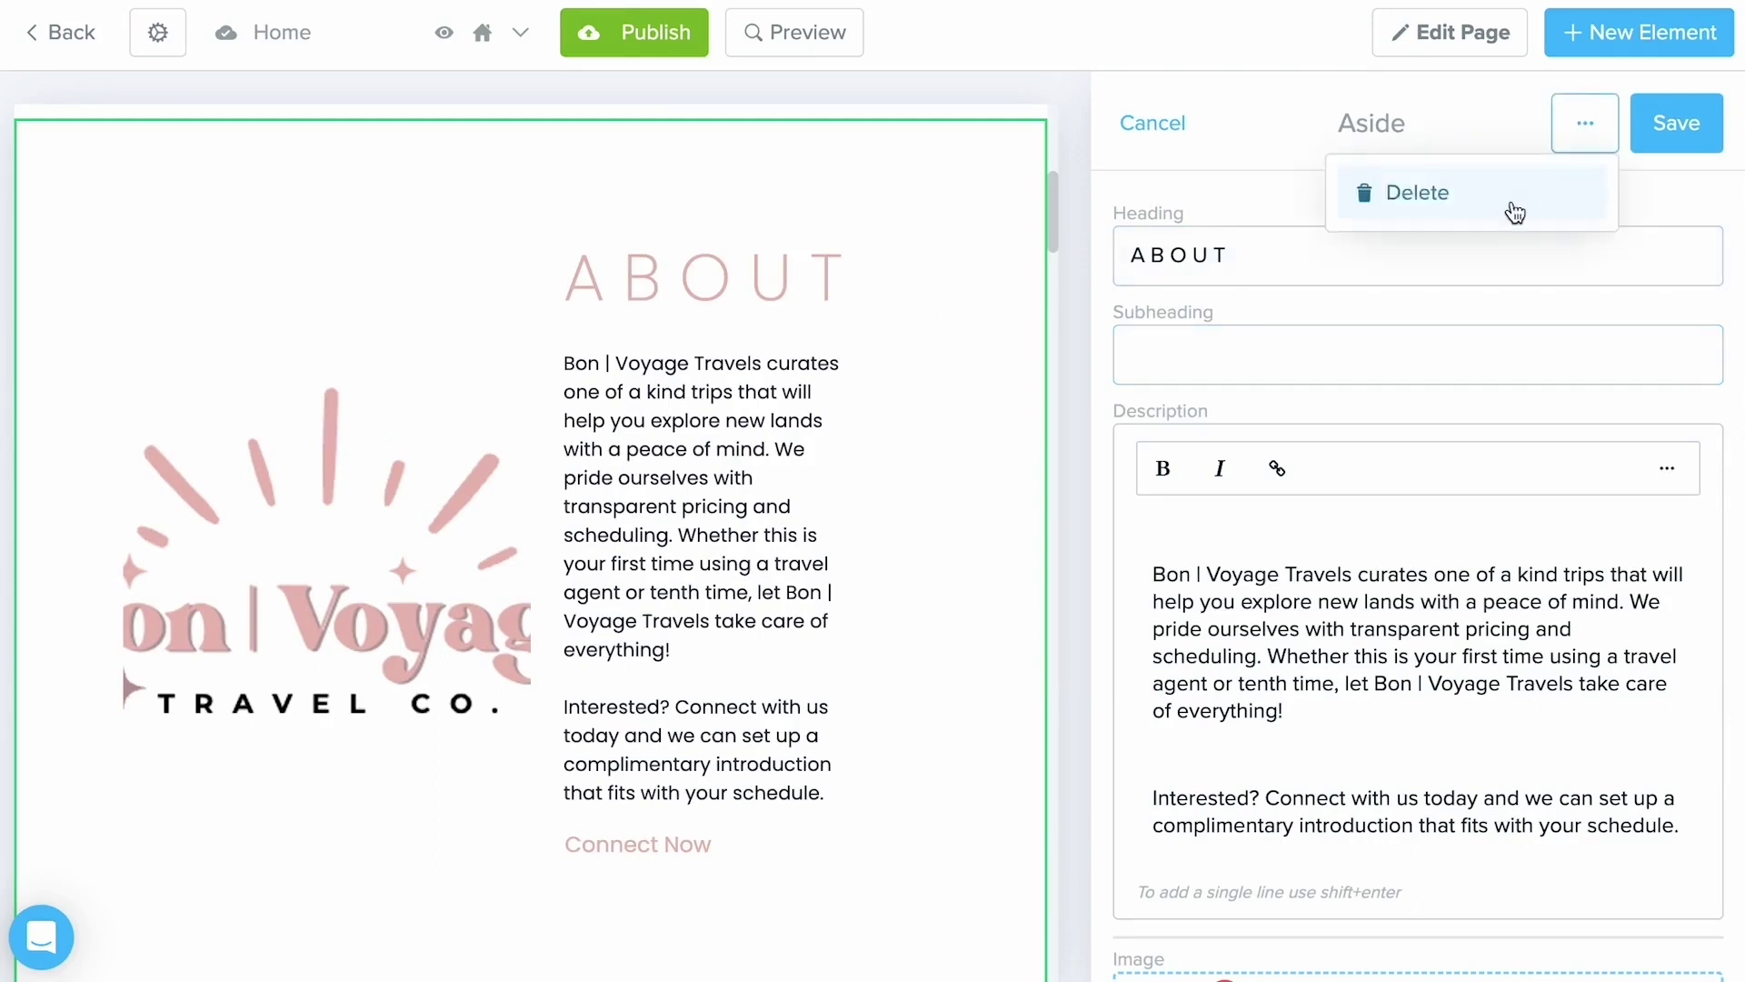
pyautogui.click(1472, 128)
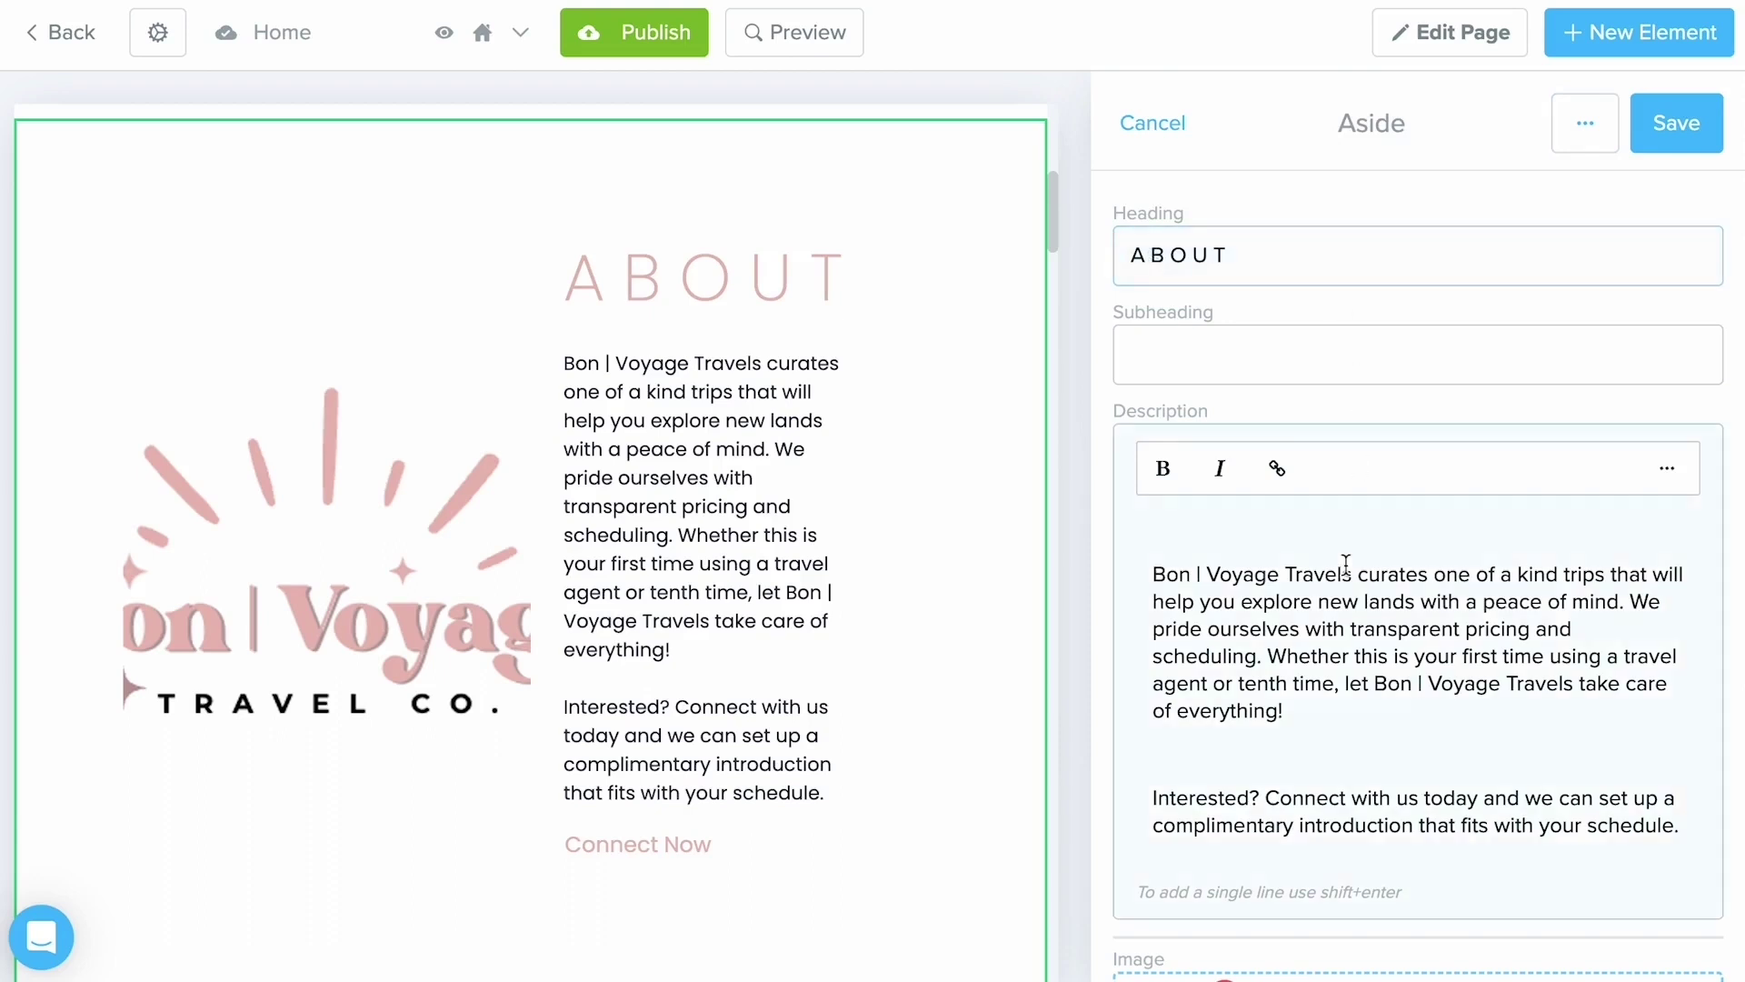
pyautogui.scroll(-4, 1344, 564)
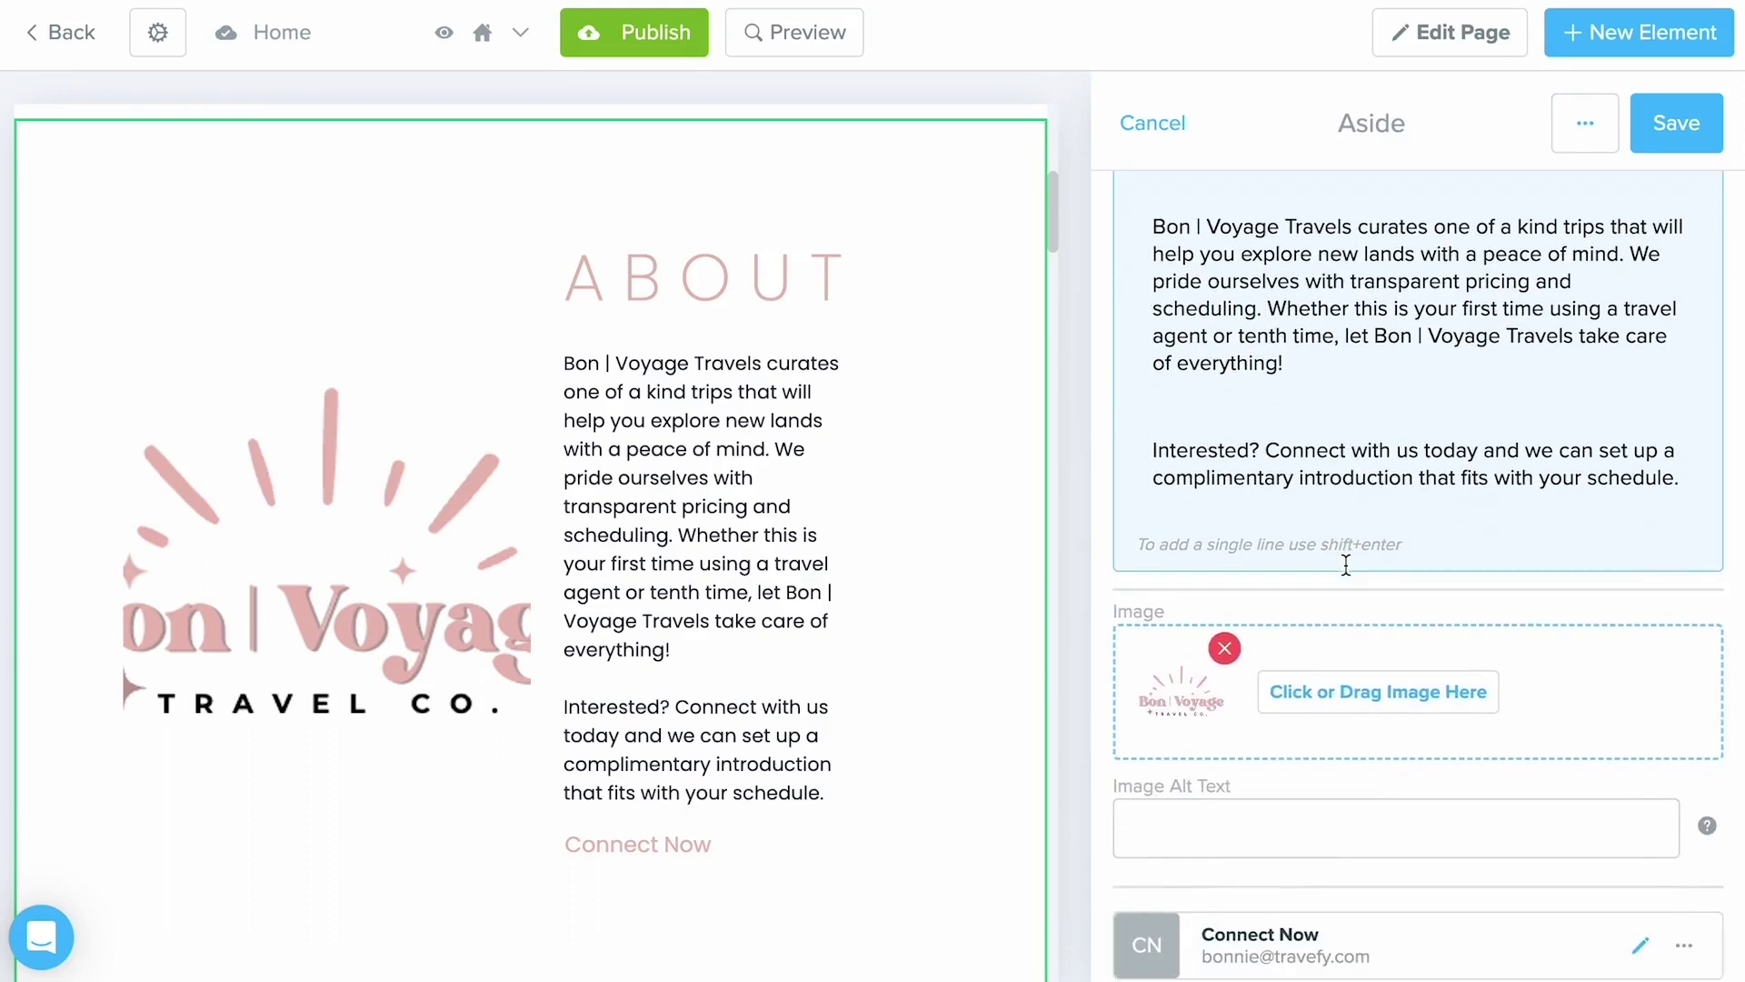
pyautogui.scroll(-3, 1345, 563)
pyautogui.click(1682, 125)
pyautogui.scroll(-4, 898, 415)
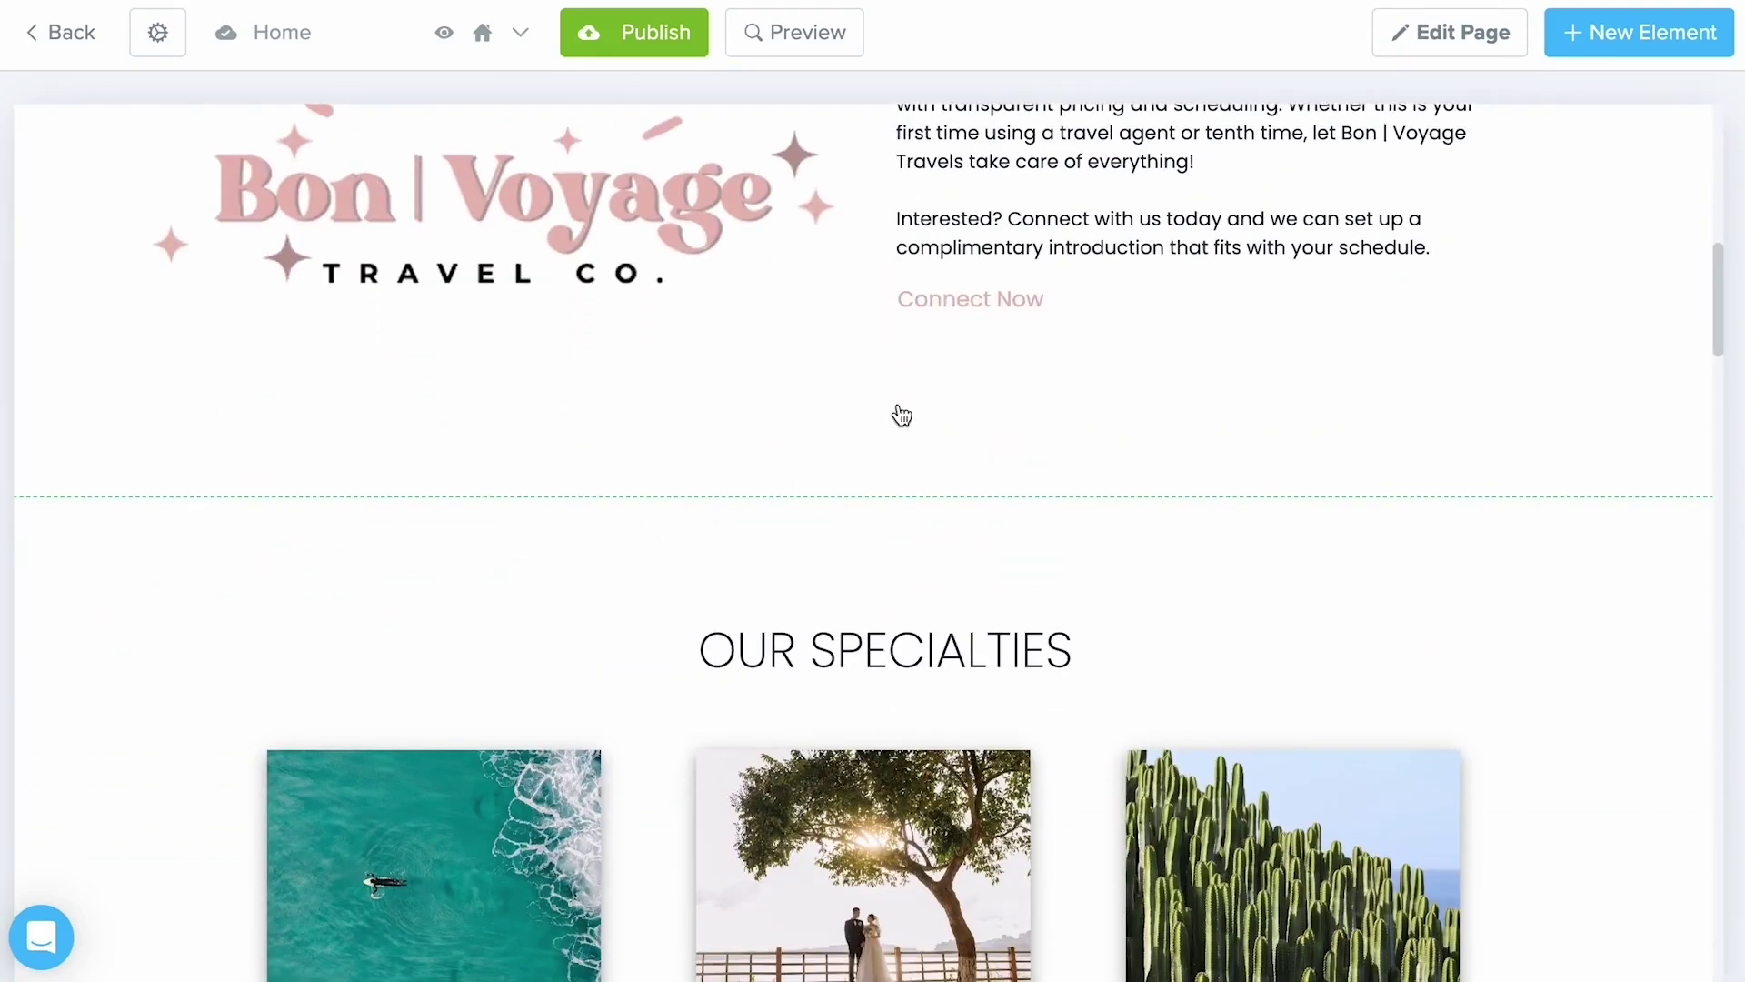
pyautogui.scroll(-10, 902, 415)
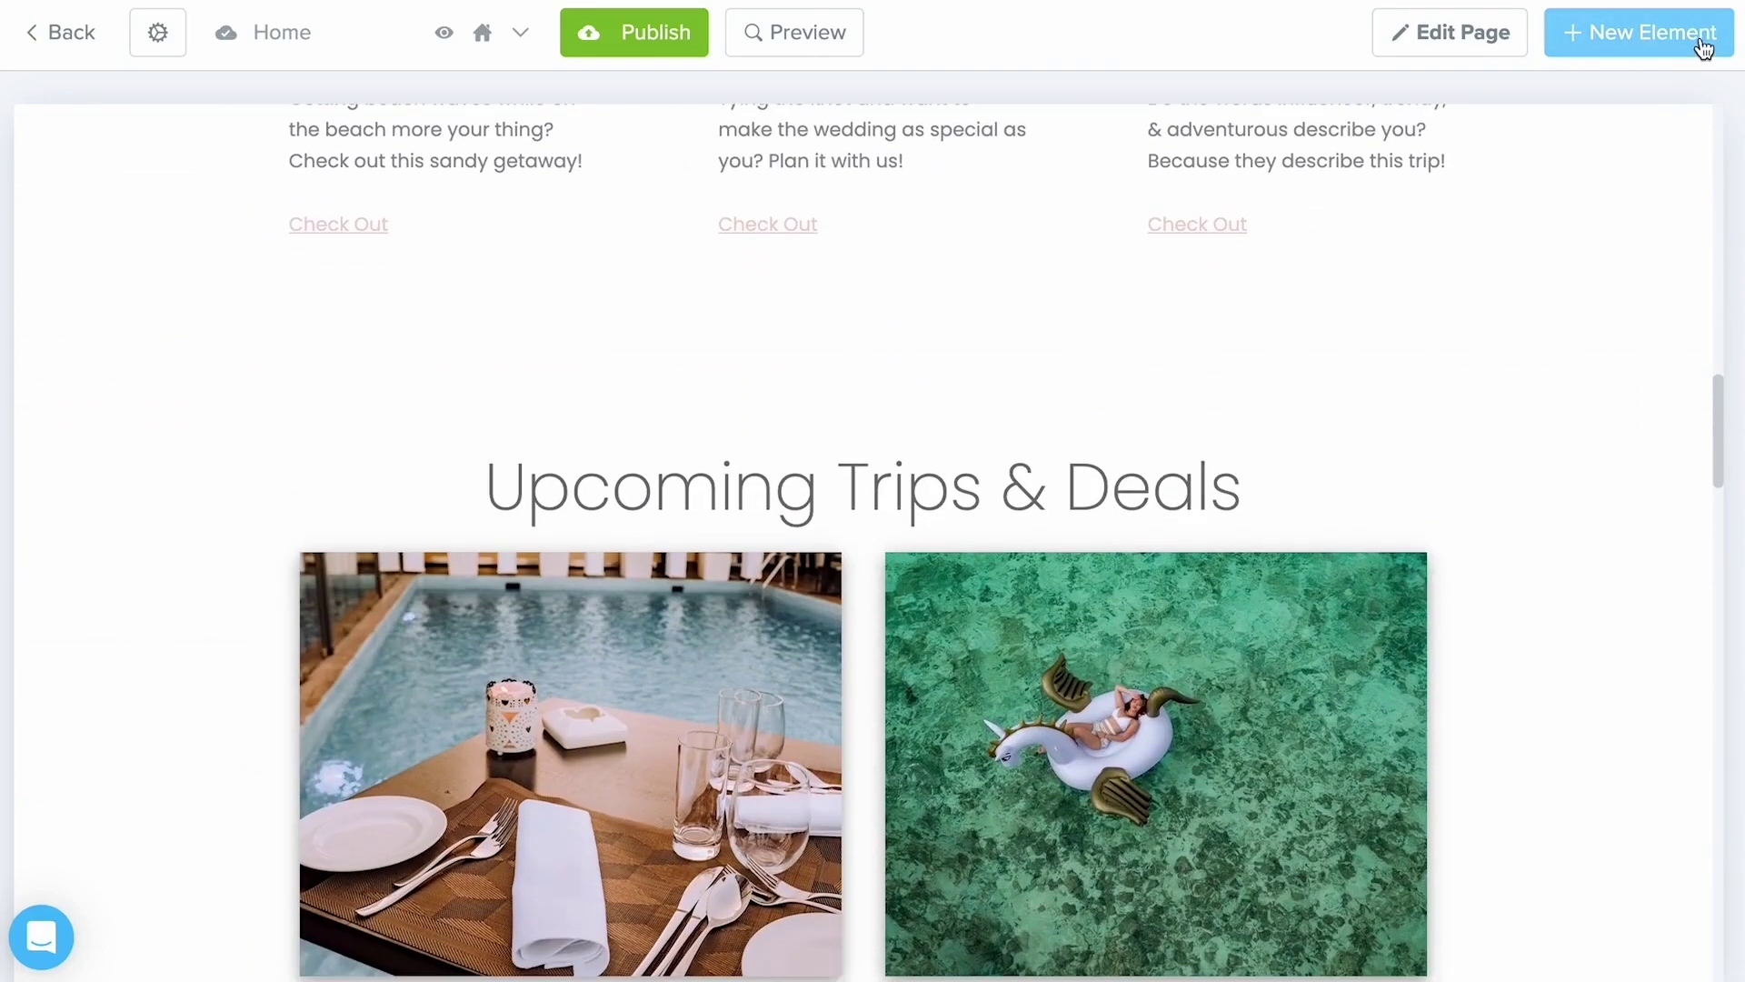
# Step: Drag a Calendly Embed section from New Element onto the page below Upcoming Trips & Deals
pyautogui.click(1704, 47)
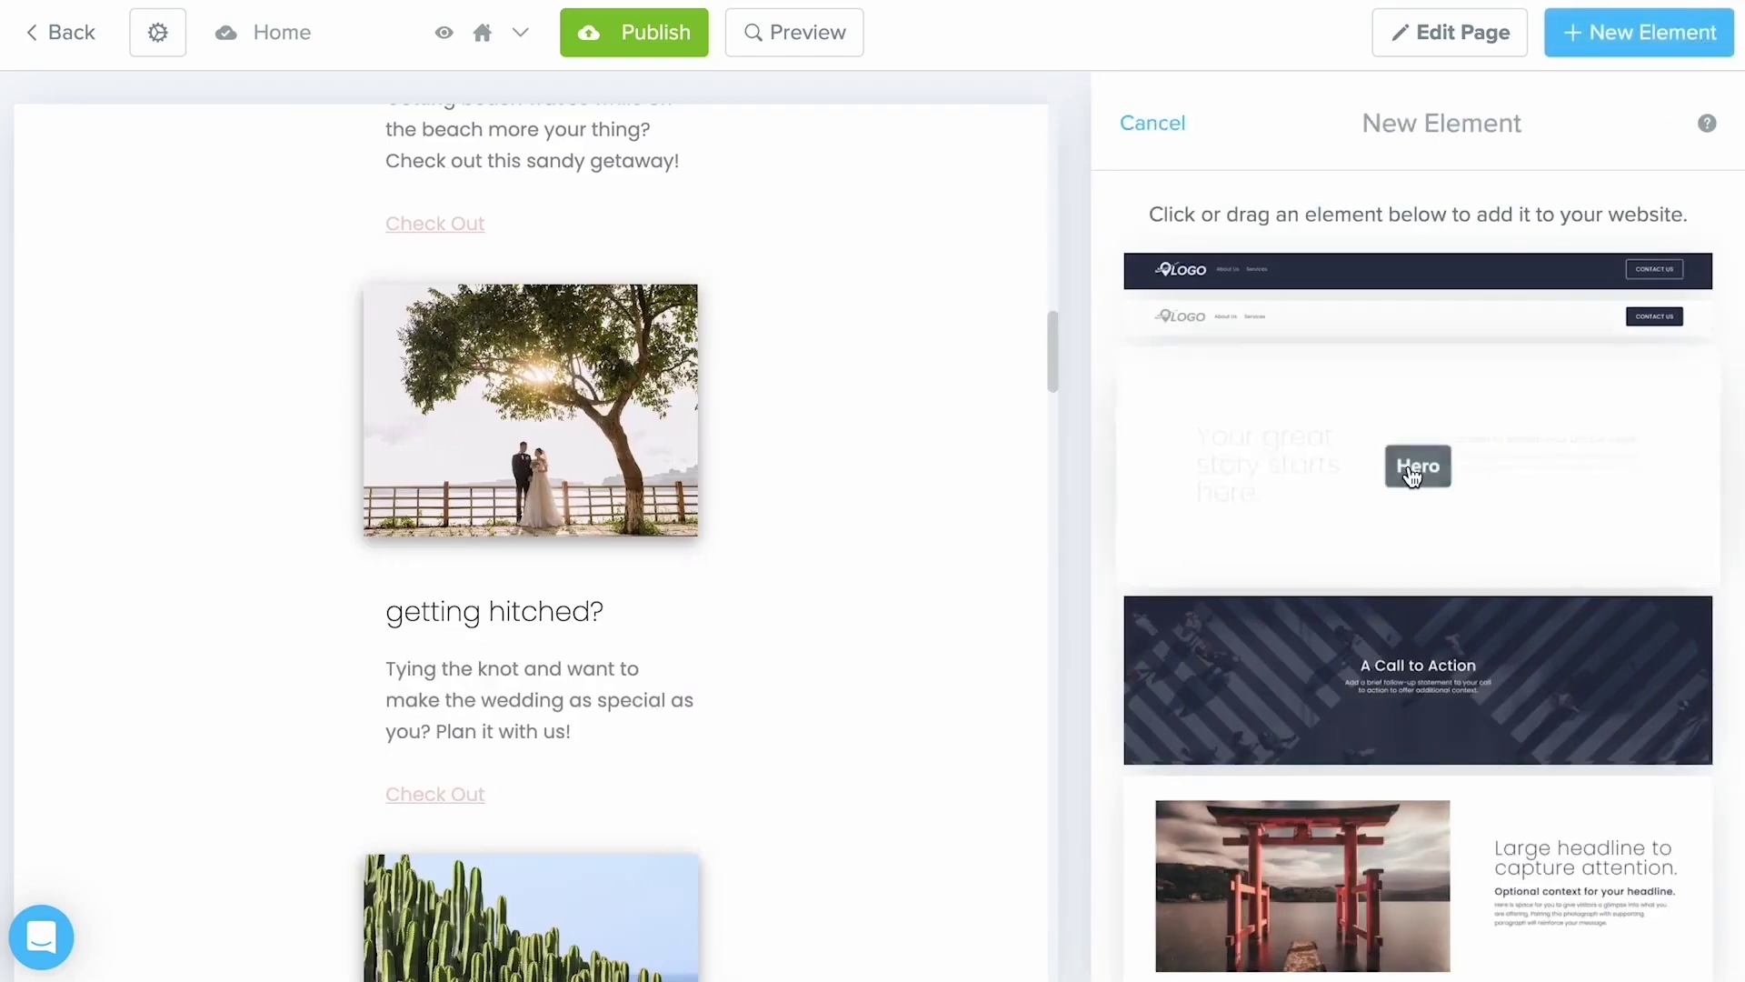
pyautogui.scroll(-10, 1412, 475)
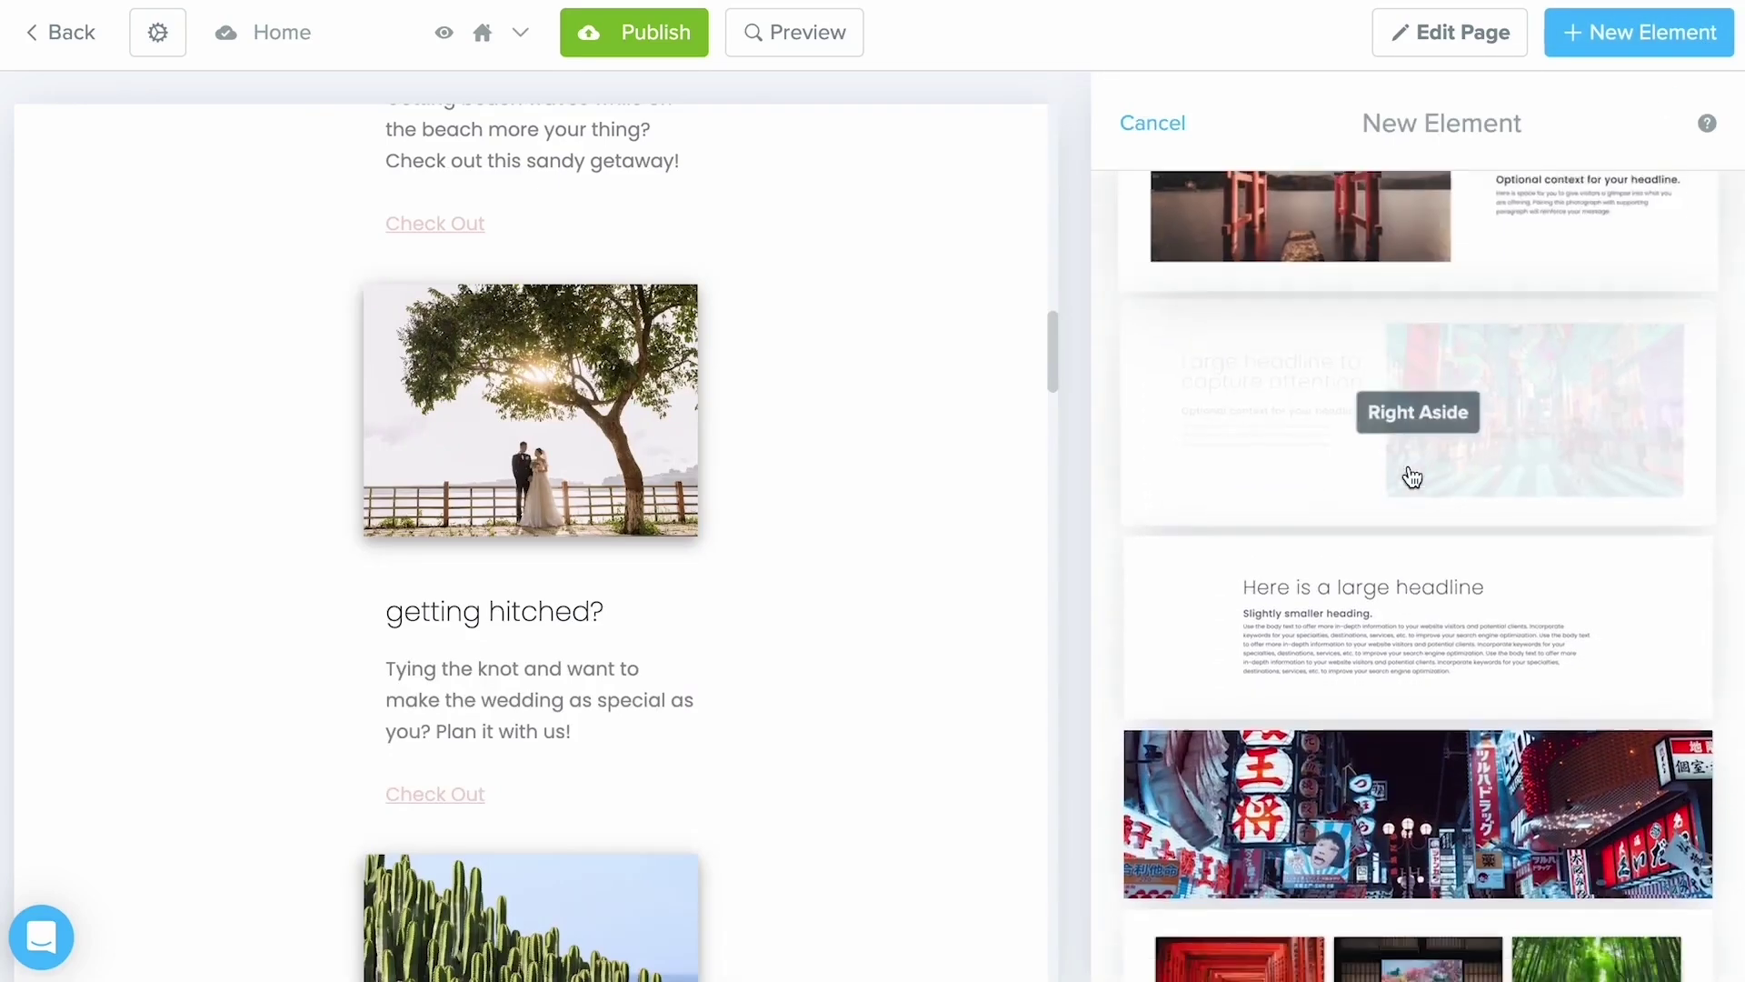
pyautogui.scroll(-8, 1409, 465)
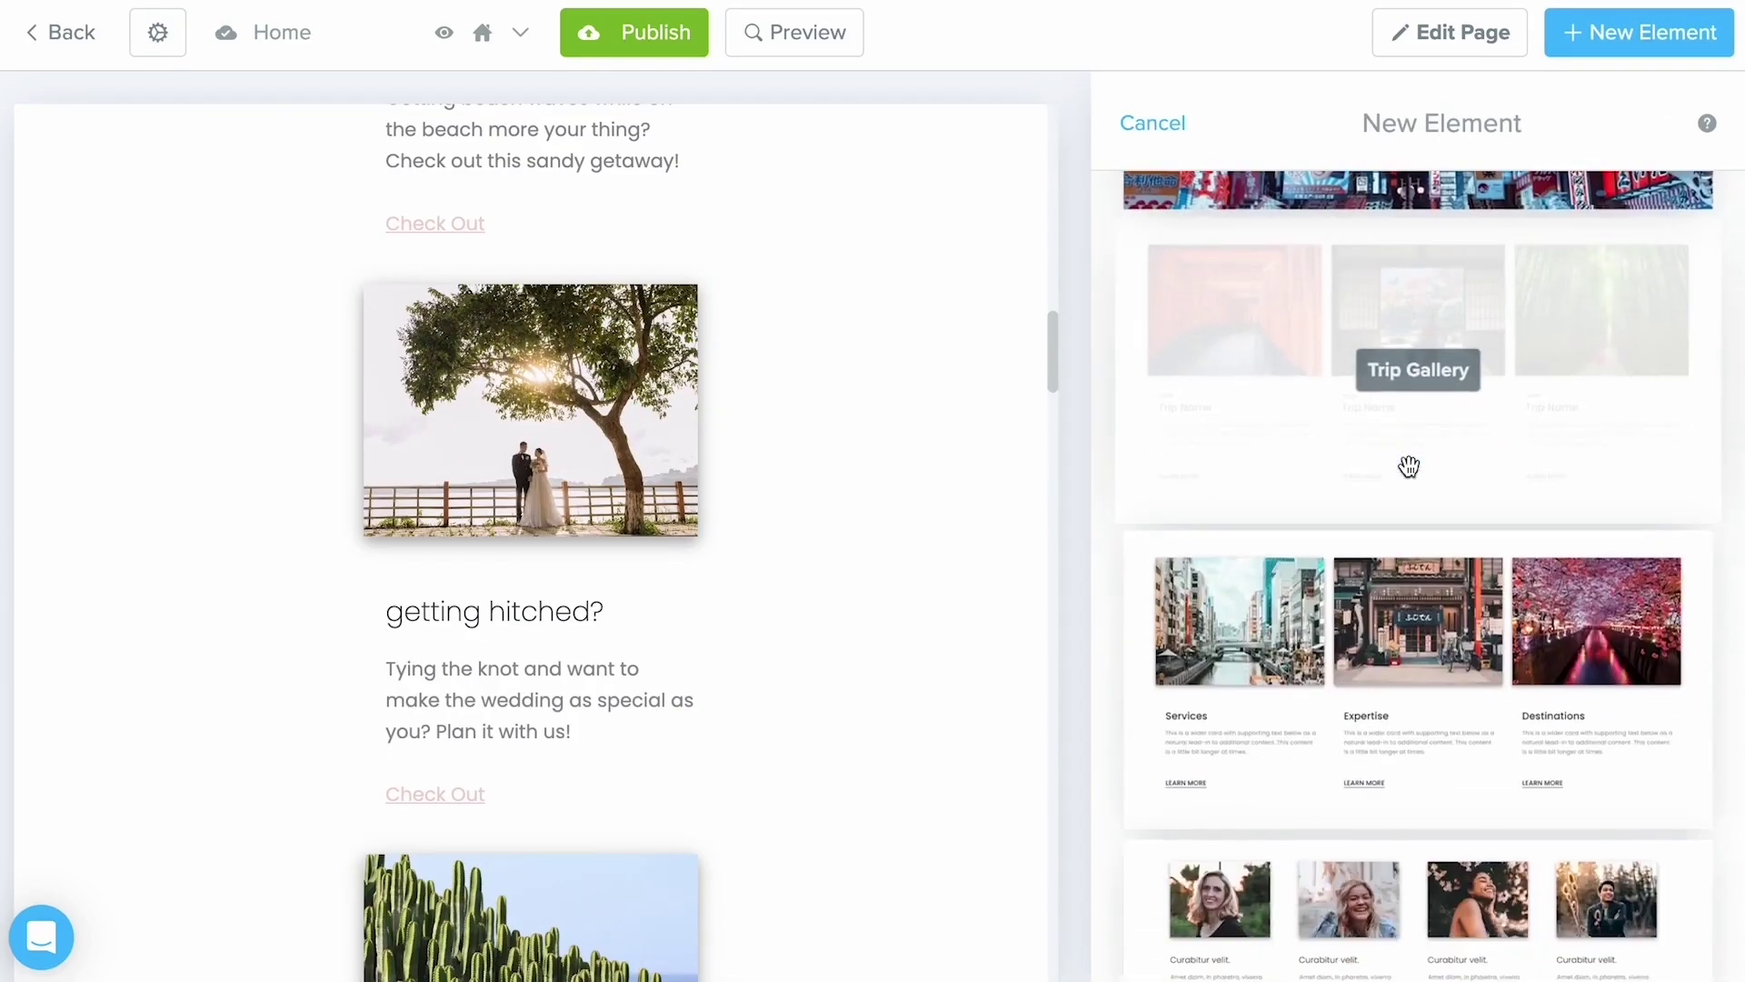
pyautogui.scroll(-14, 804, 707)
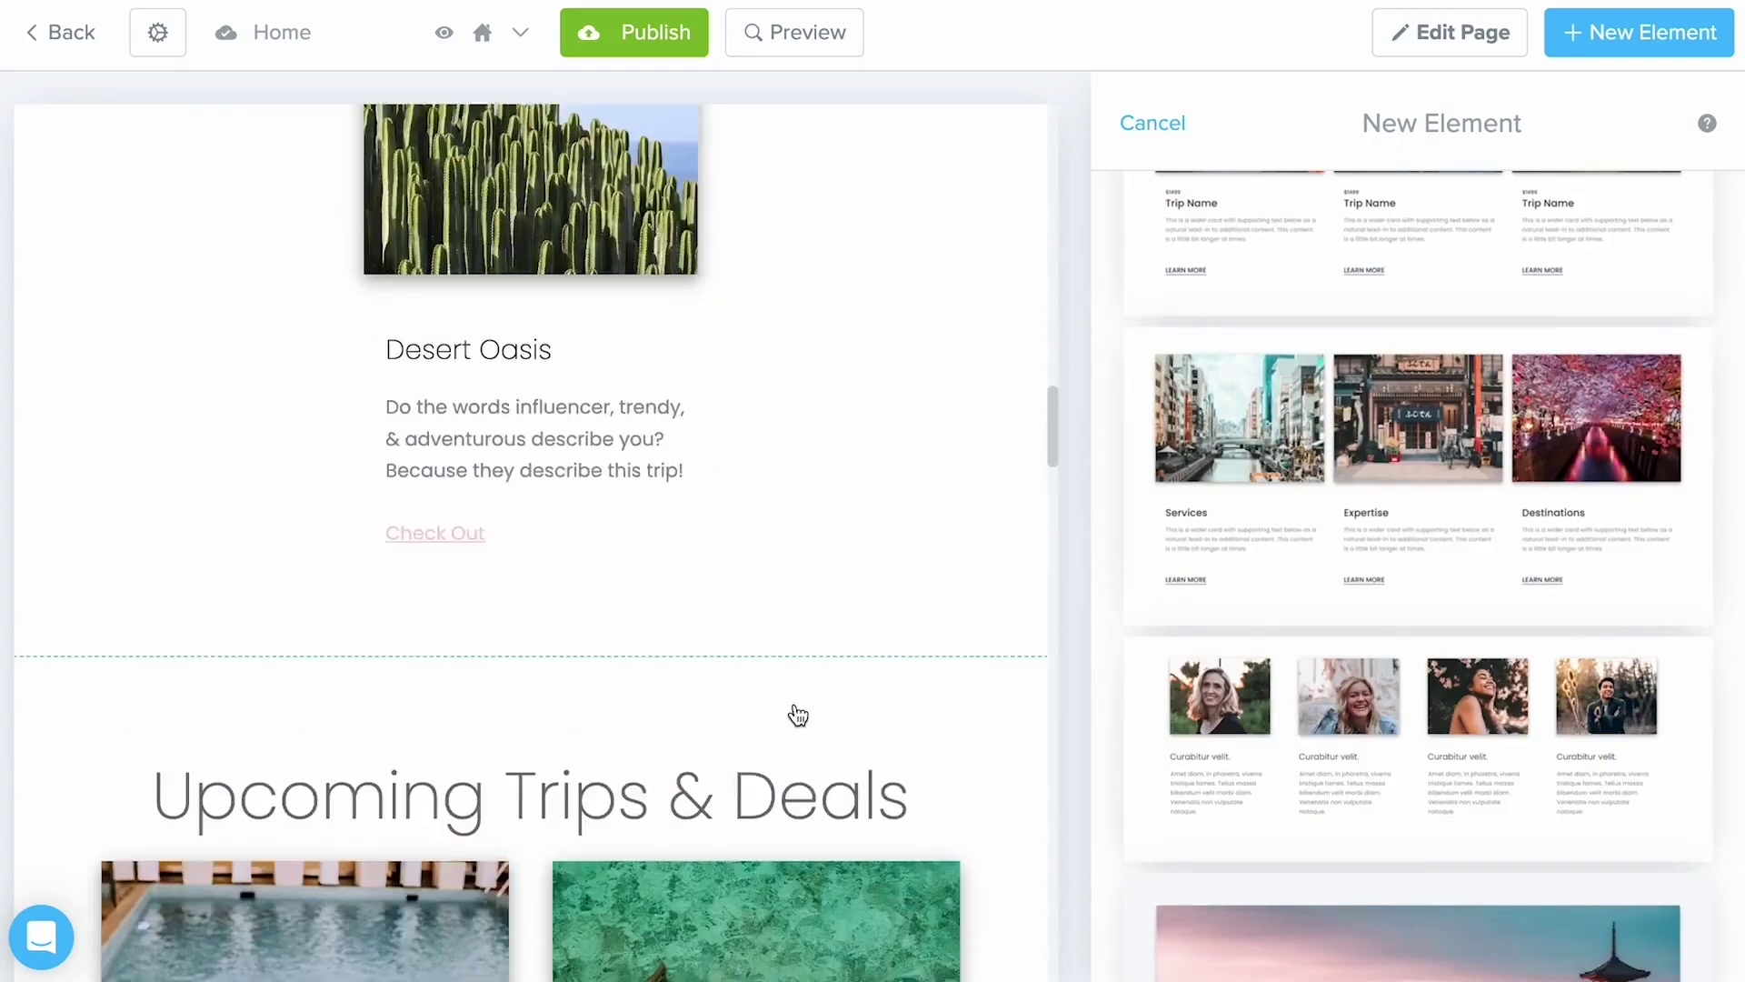
pyautogui.scroll(-8, 796, 713)
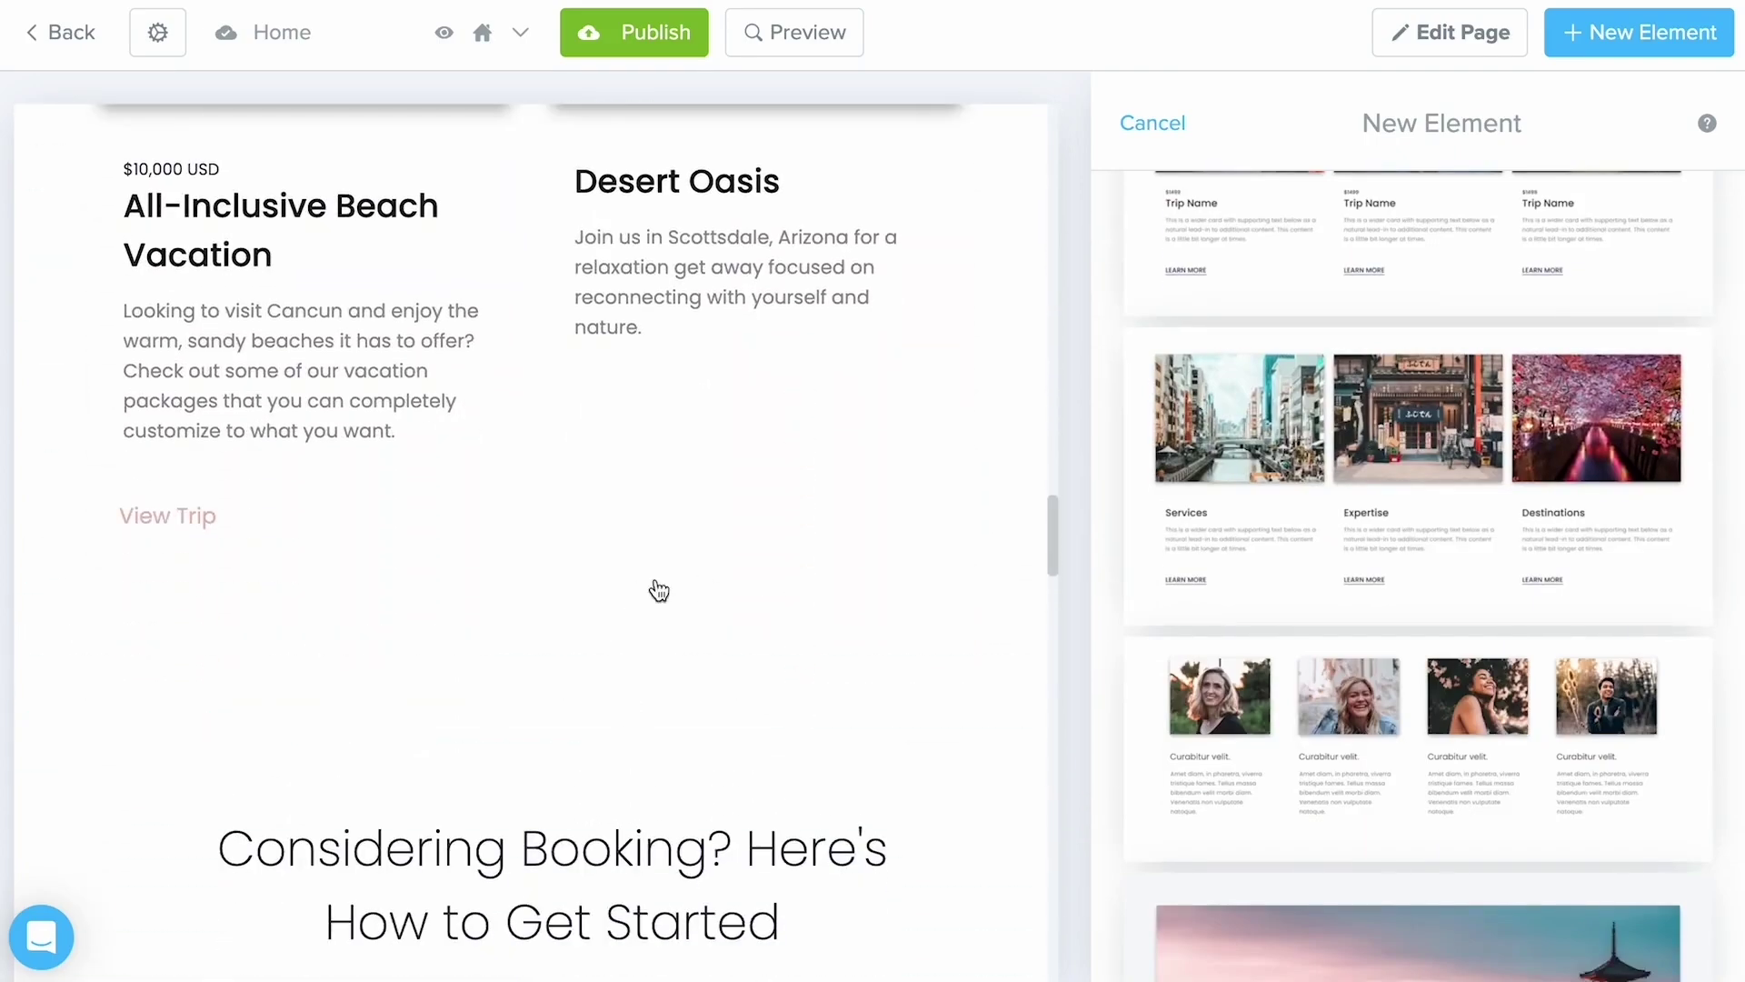
pyautogui.scroll(-10, 1345, 750)
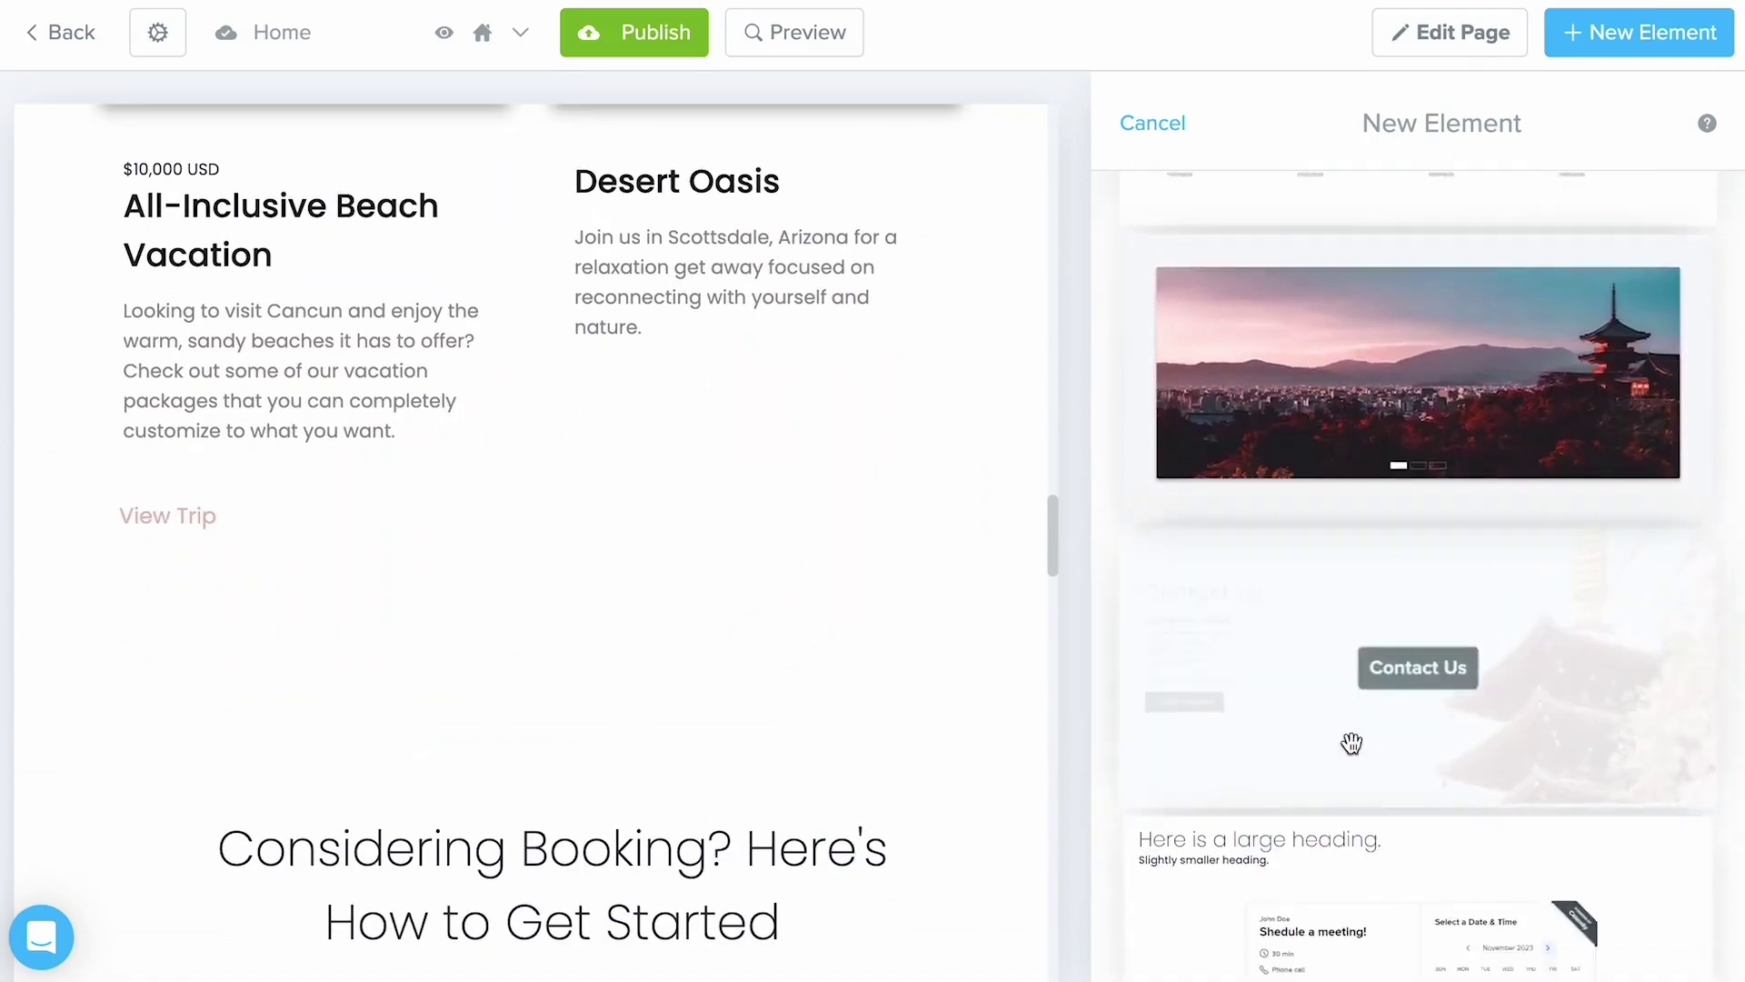
pyautogui.scroll(-1, 1352, 744)
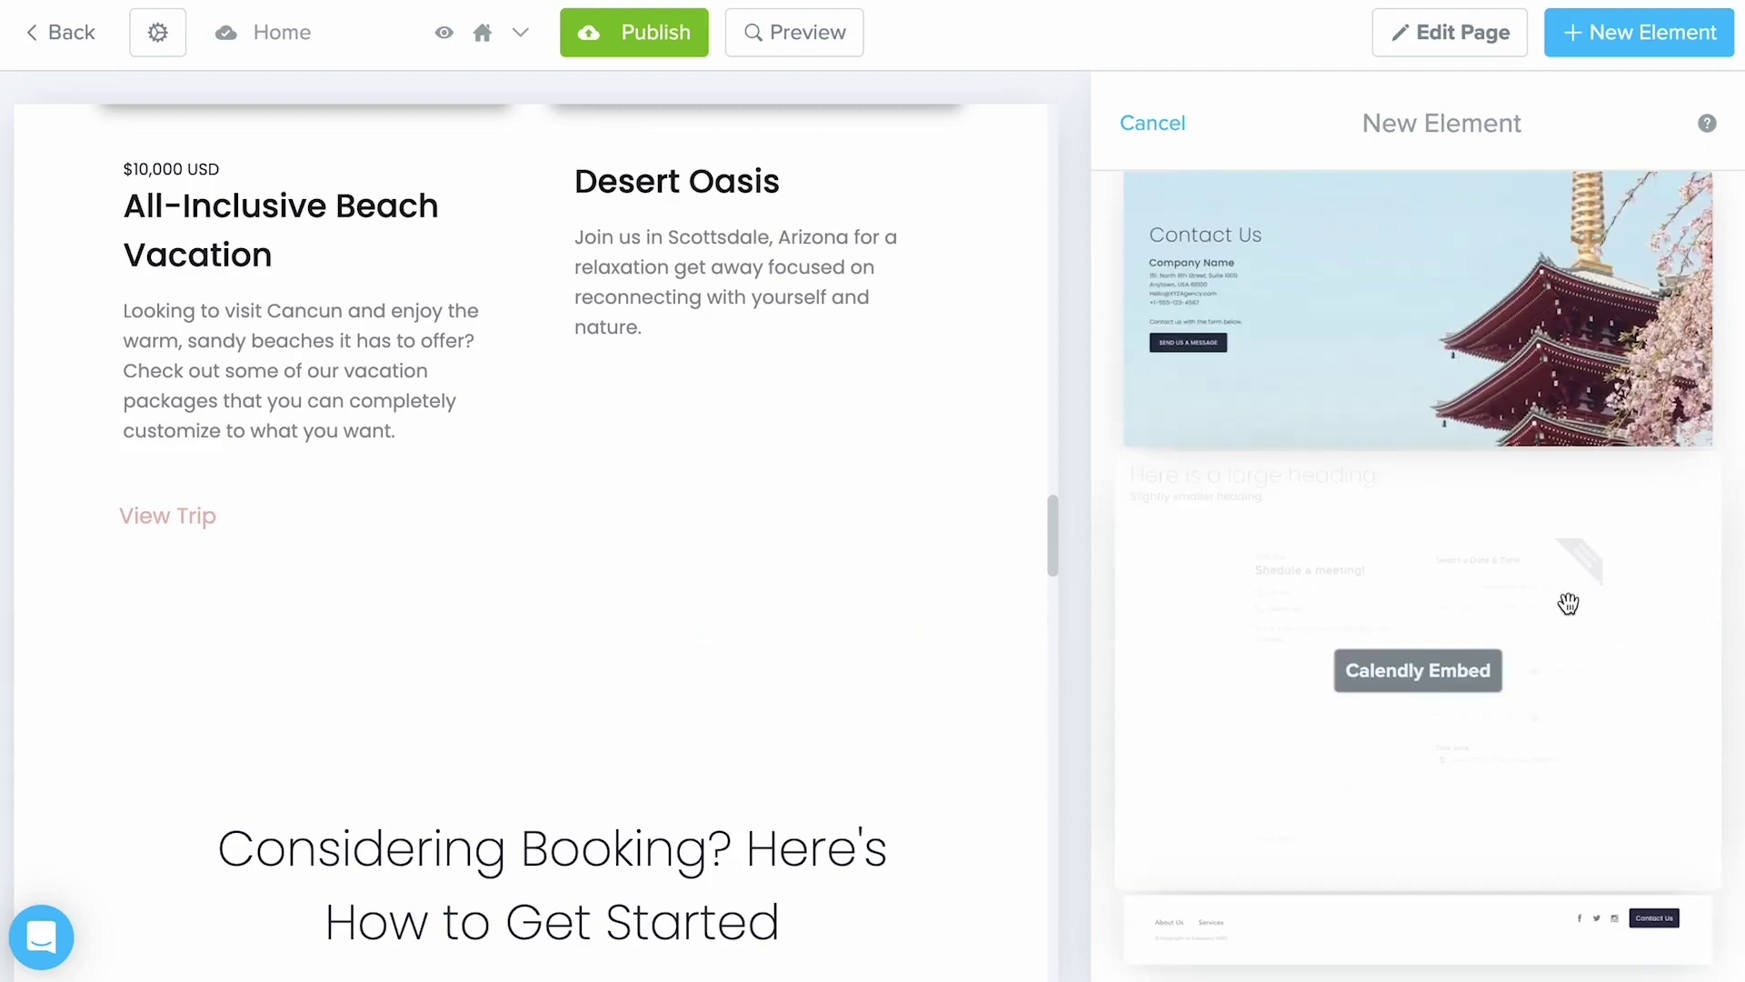
pyautogui.moveTo(1570, 604); pyautogui.dragTo(753, 779)
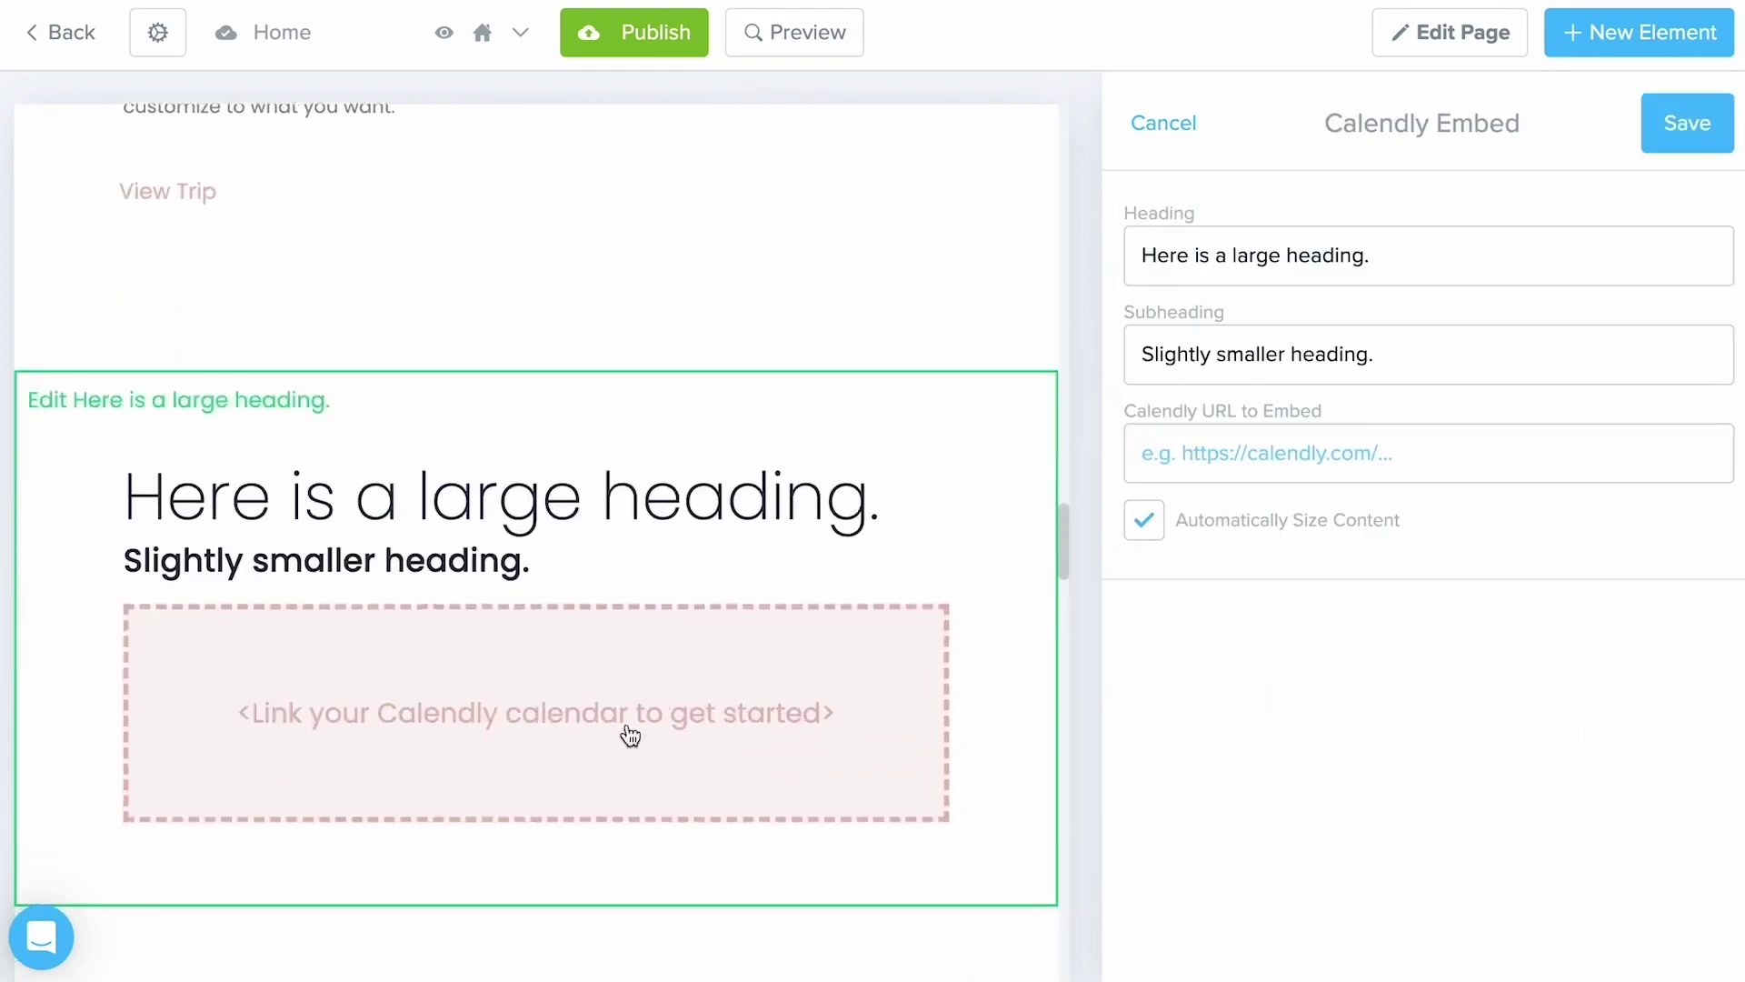
# Step: Replace the Calendly section's placeholder heading with 'Schedule' and subheading with 'Bonnie Voyage'
pyautogui.click(1317, 264)
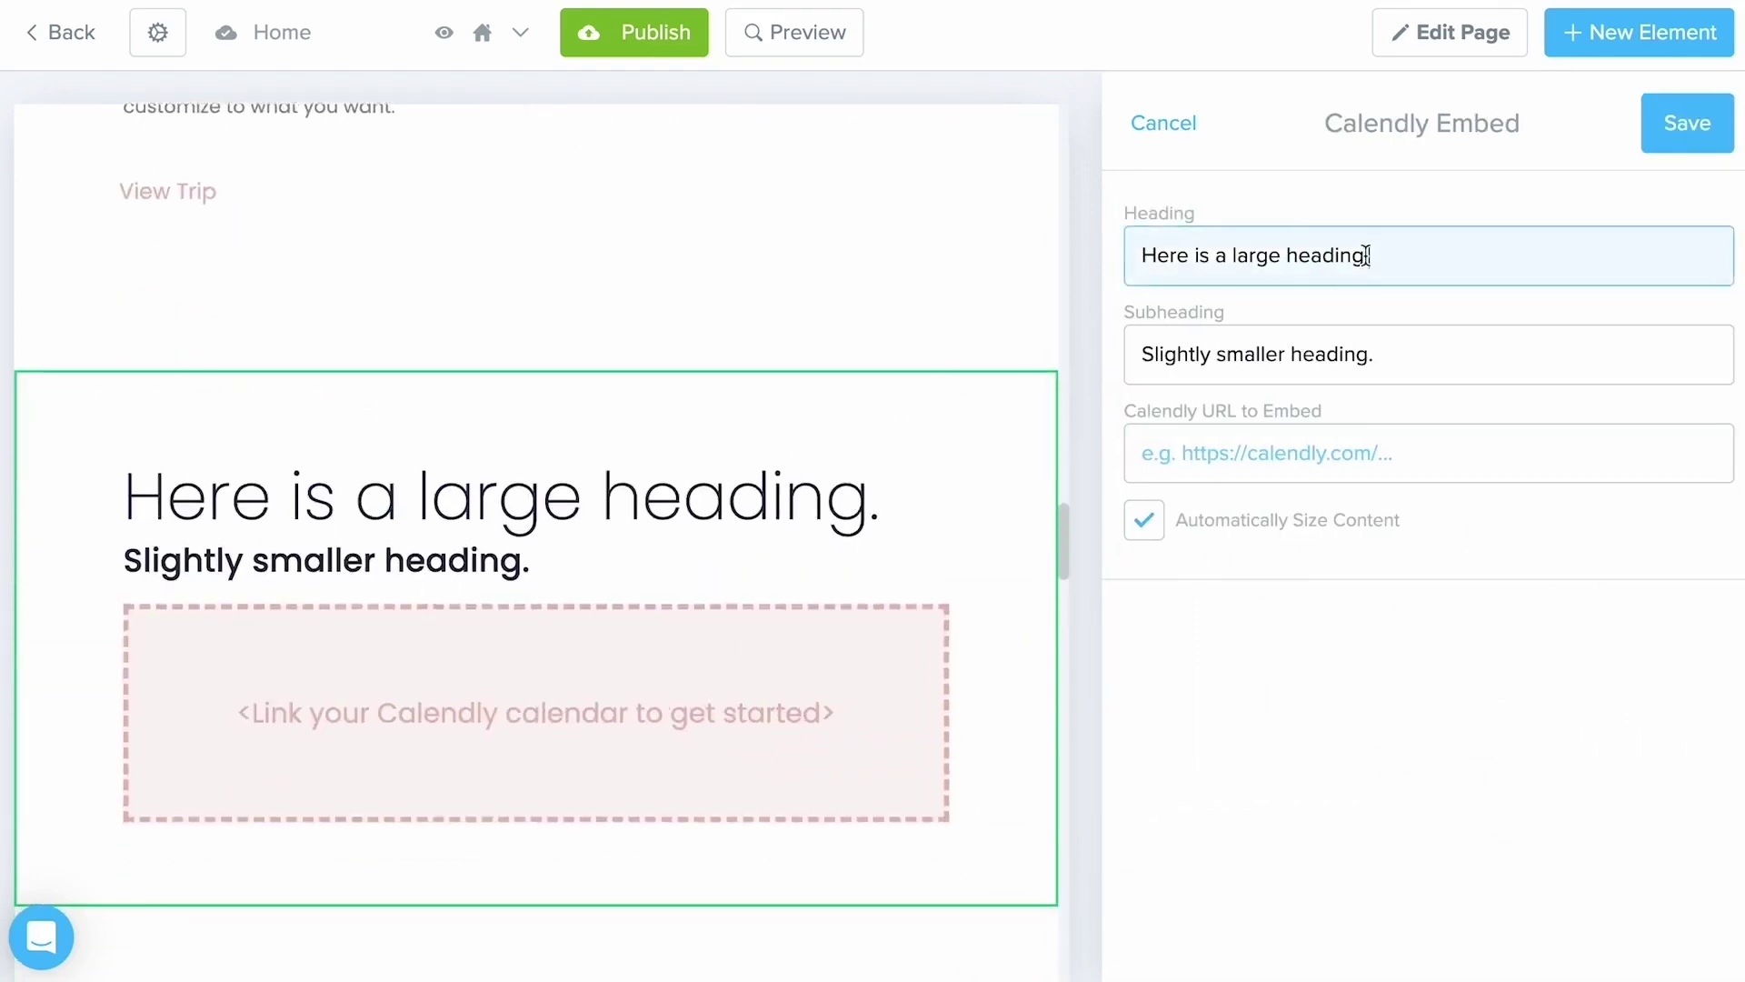
pyautogui.moveTo(1395, 257); pyautogui.dragTo(1107, 262)
pyautogui.press('BackSpace')
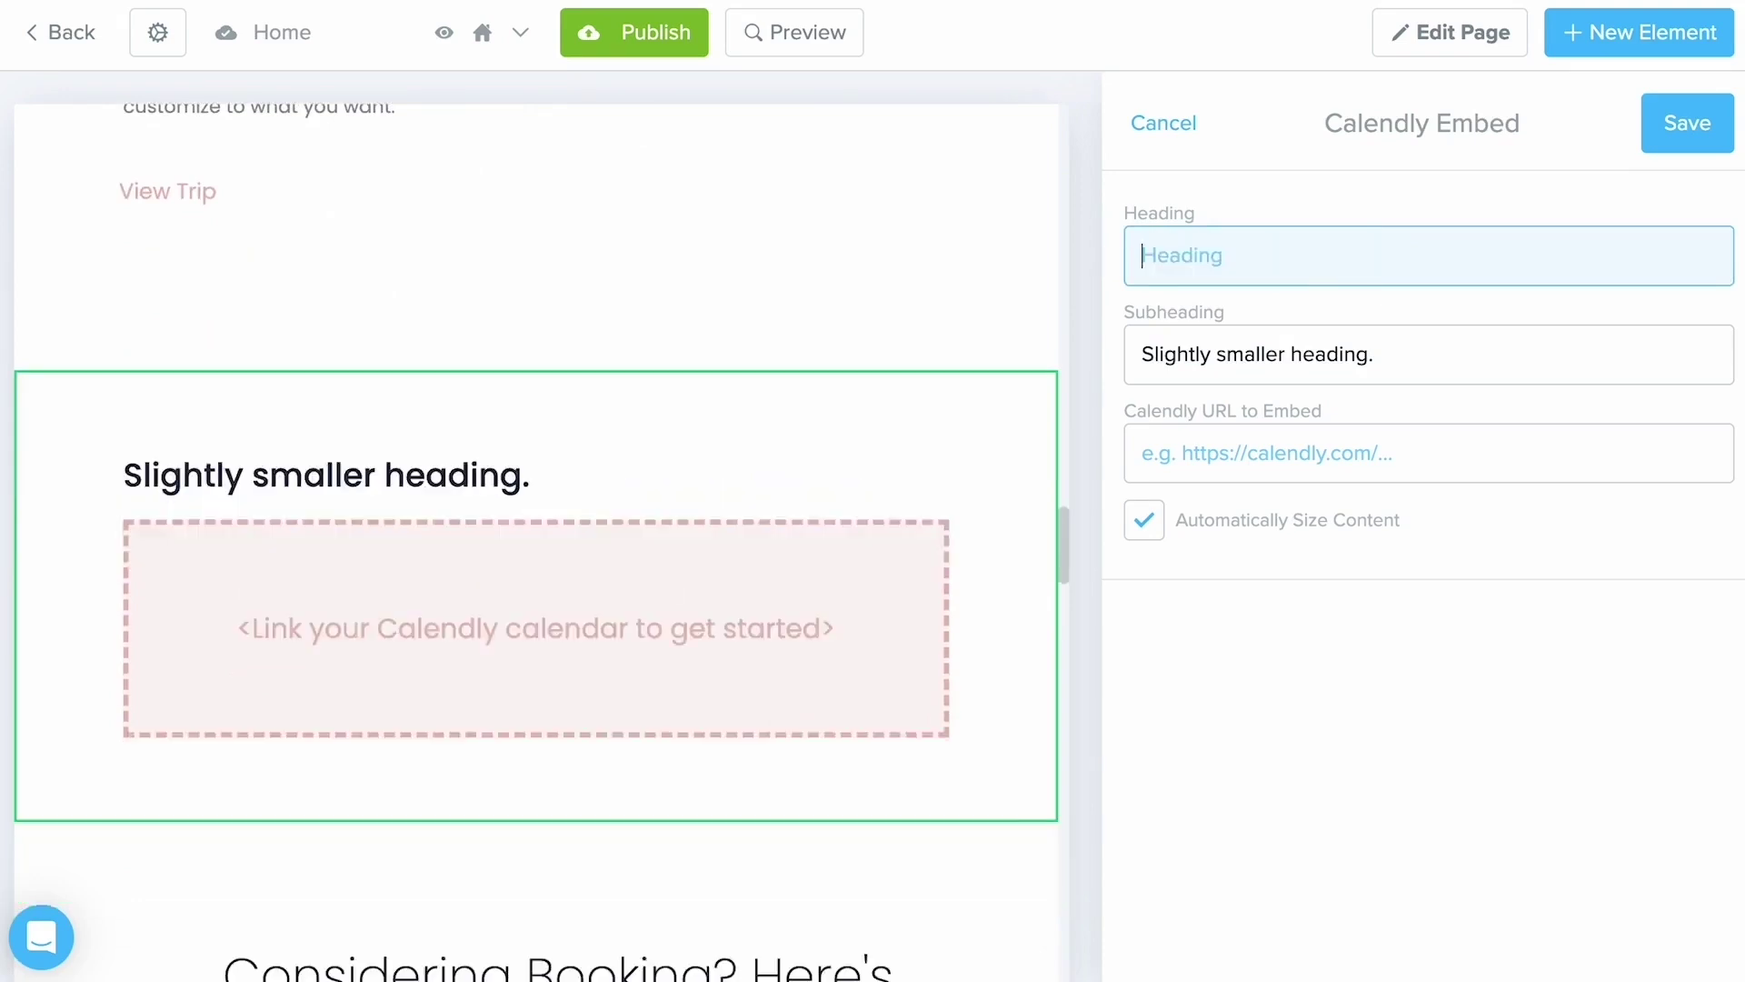
pyautogui.write('Schedule')
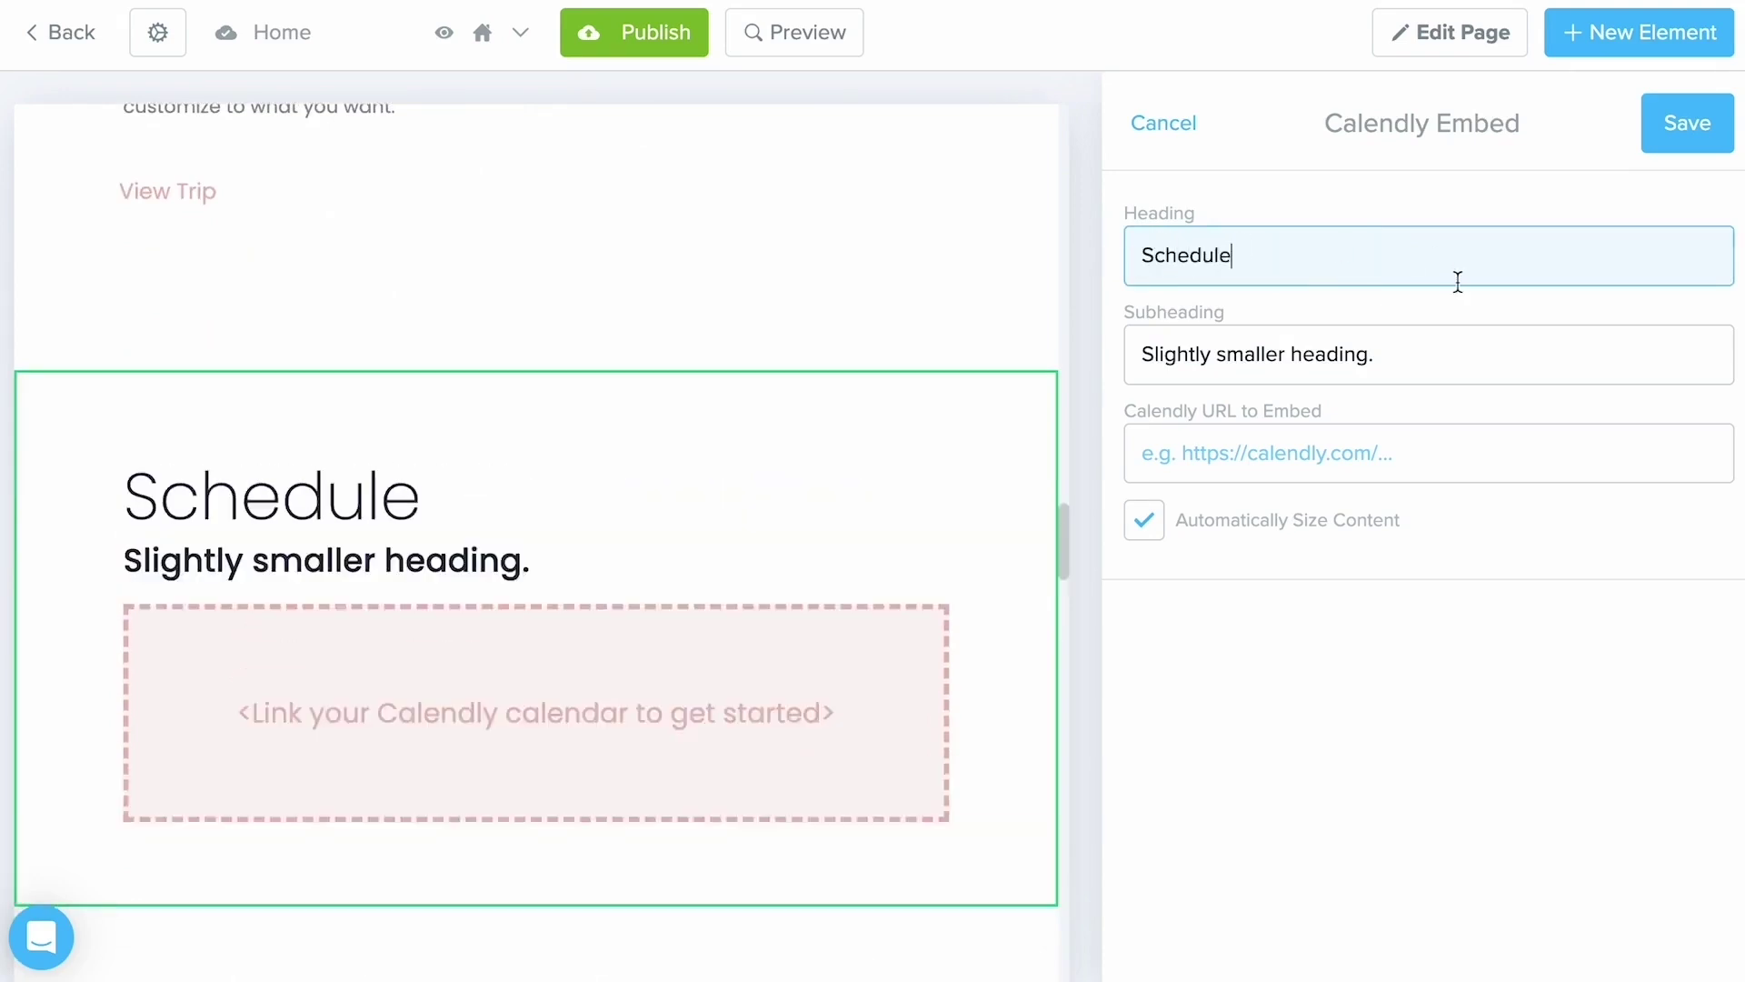
pyautogui.moveTo(1373, 357); pyautogui.dragTo(1425, 367)
pyautogui.hotkey('ctrl', 'a')
pyautogui.press('BackSpace')
pyautogui.write('Bonnie Voyage')
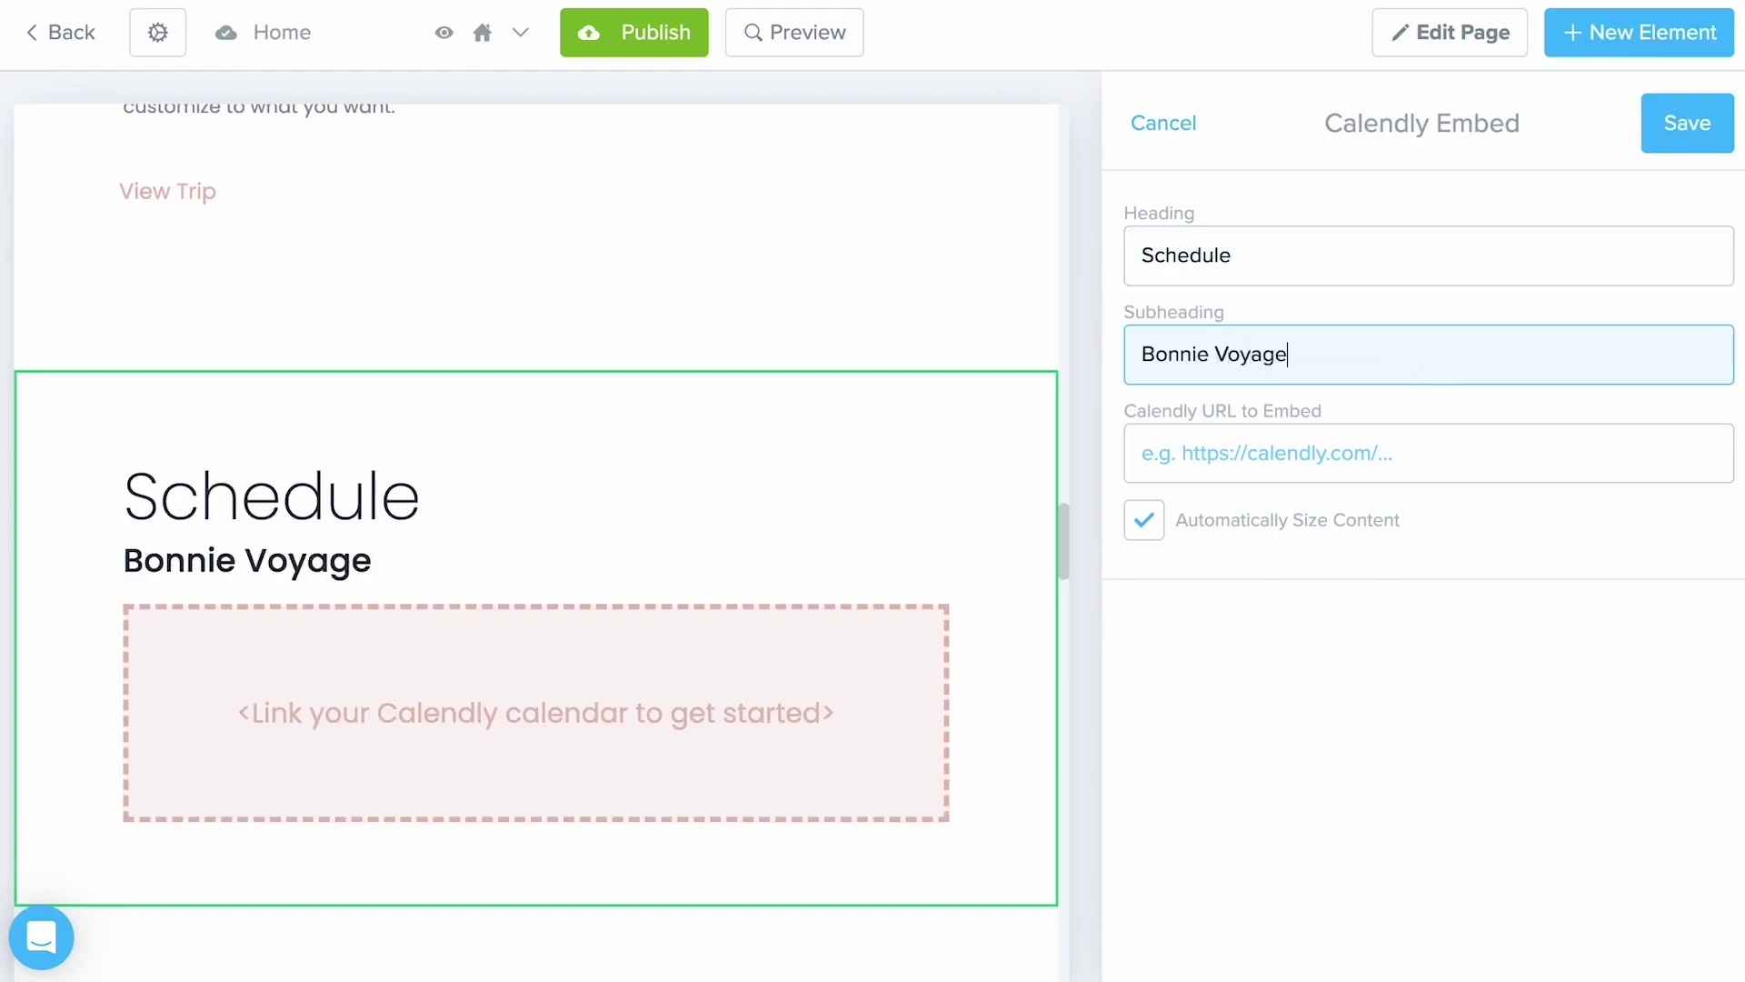
# Step: Paste the customer-training Calendly booking link and save so the live calendar appears
pyautogui.click(1531, 458)
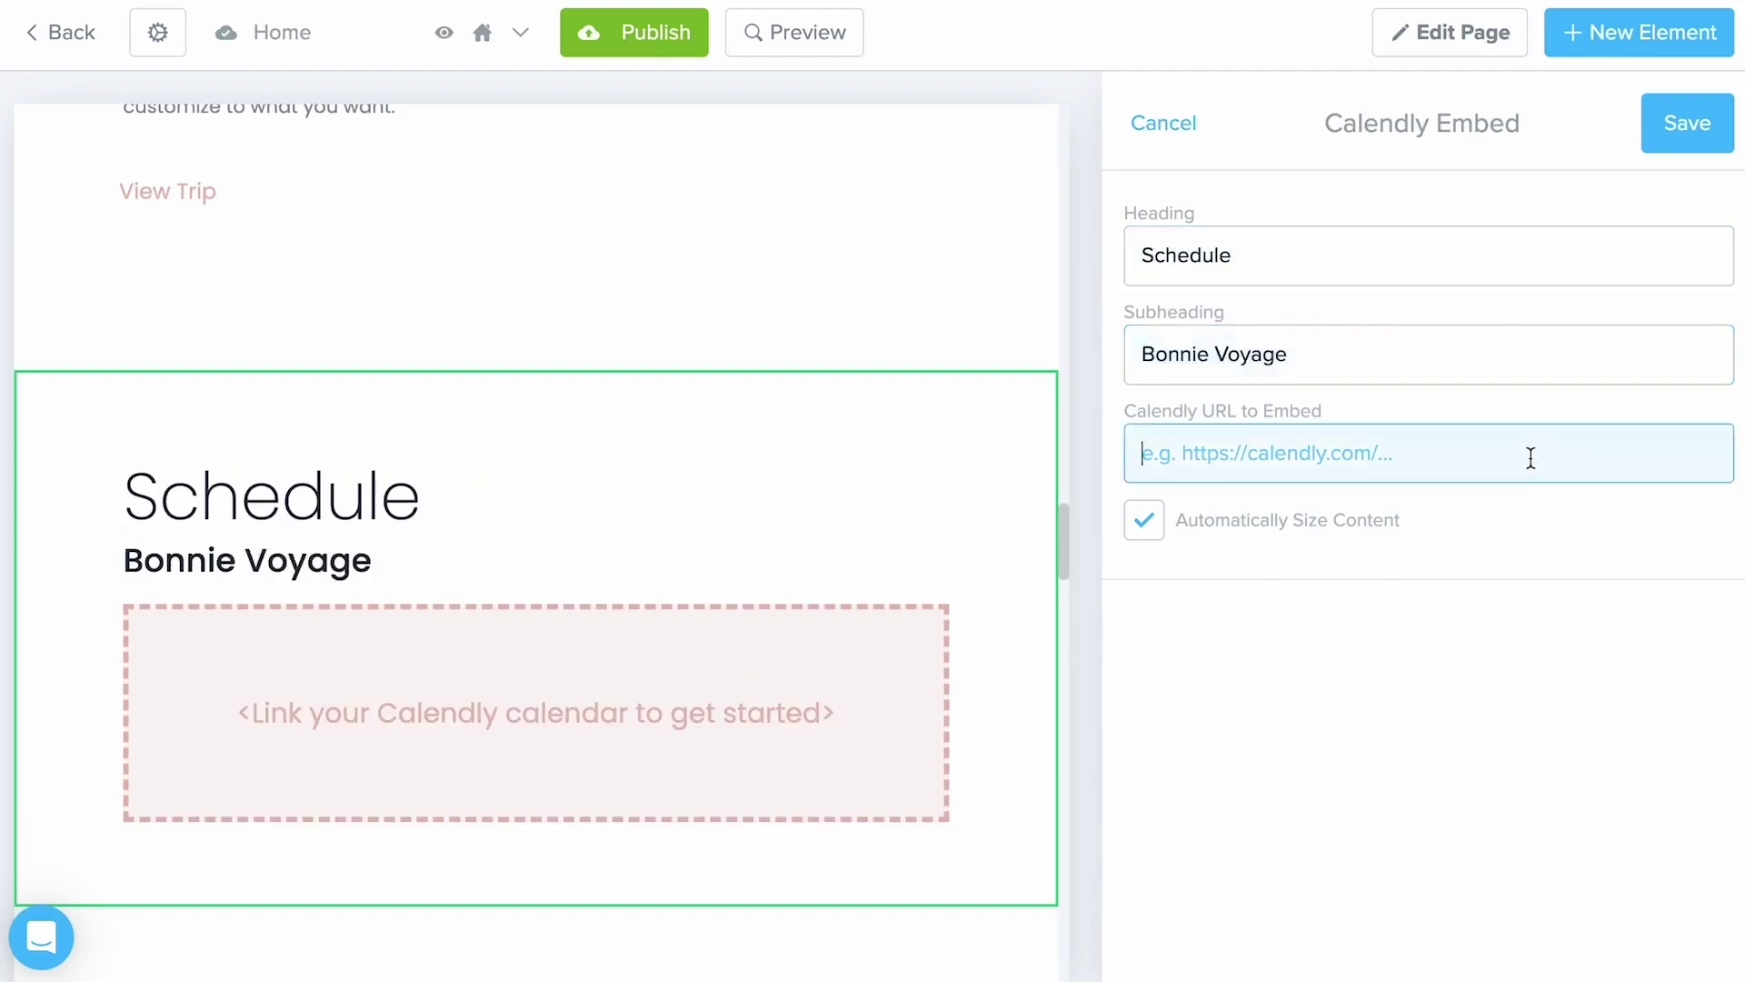
pyautogui.write('https://calendly.com/travefy/travefy-customer-training')
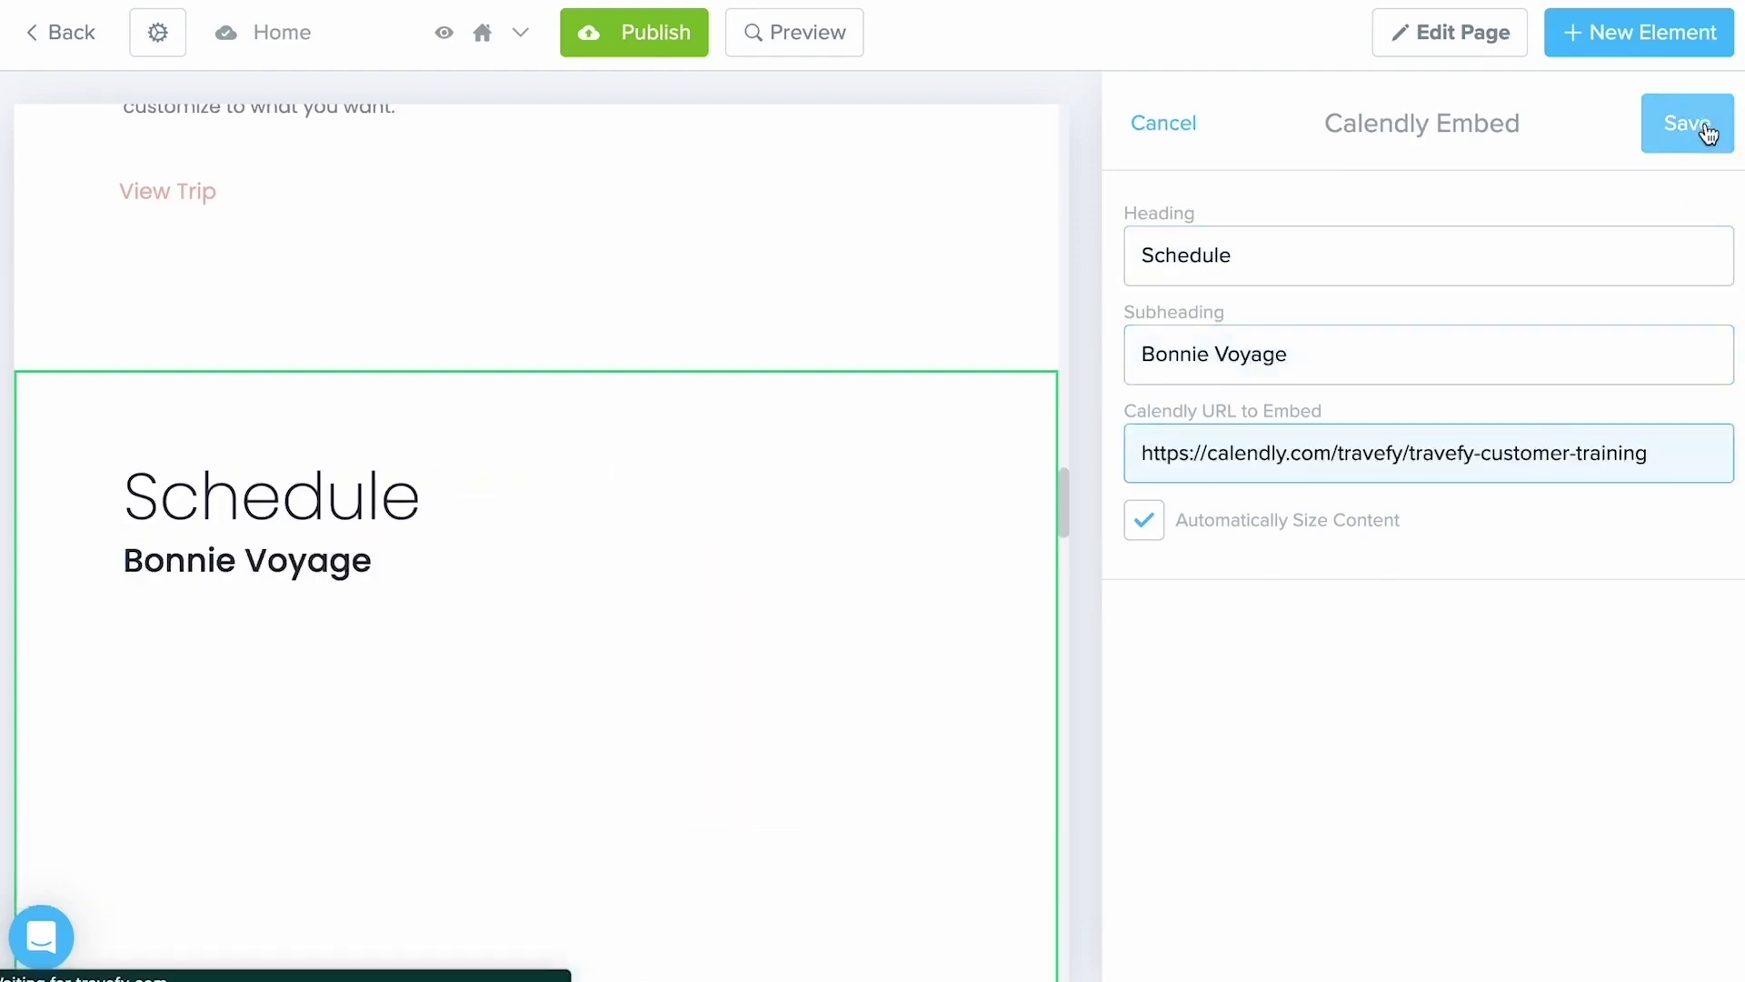
pyautogui.click(1707, 133)
pyautogui.scroll(-5, 1068, 381)
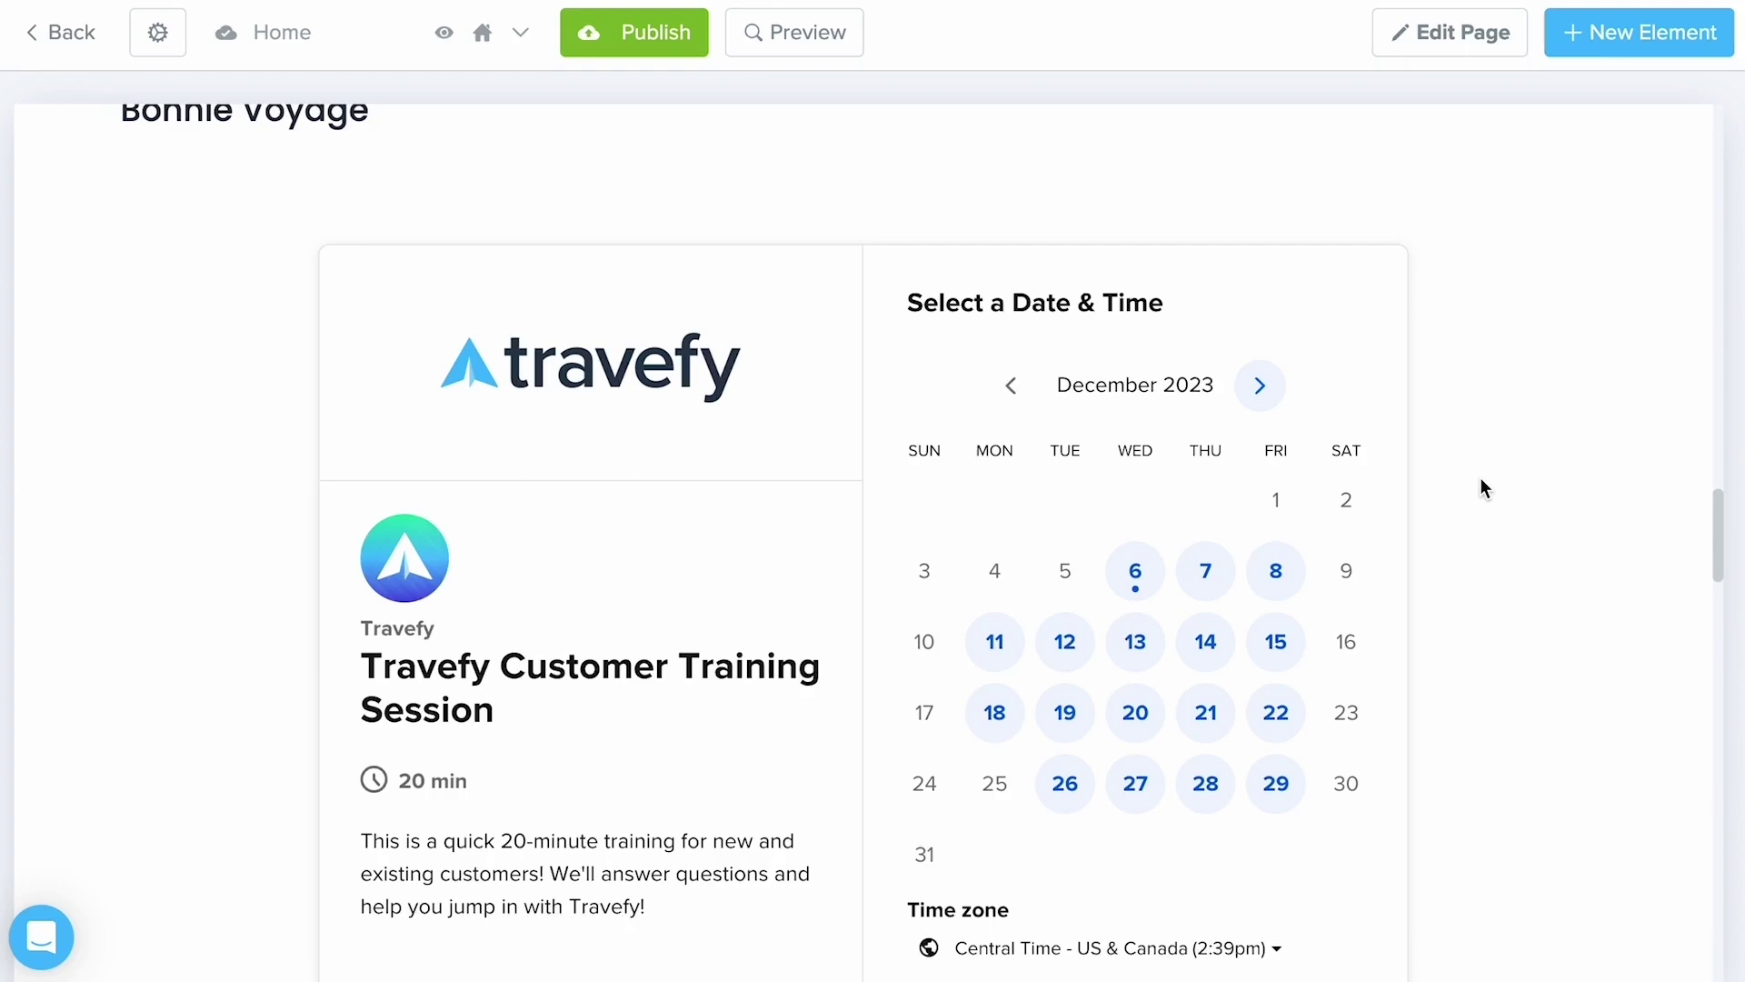
pyautogui.scroll(-1, 1480, 478)
pyautogui.scroll(5, 1480, 478)
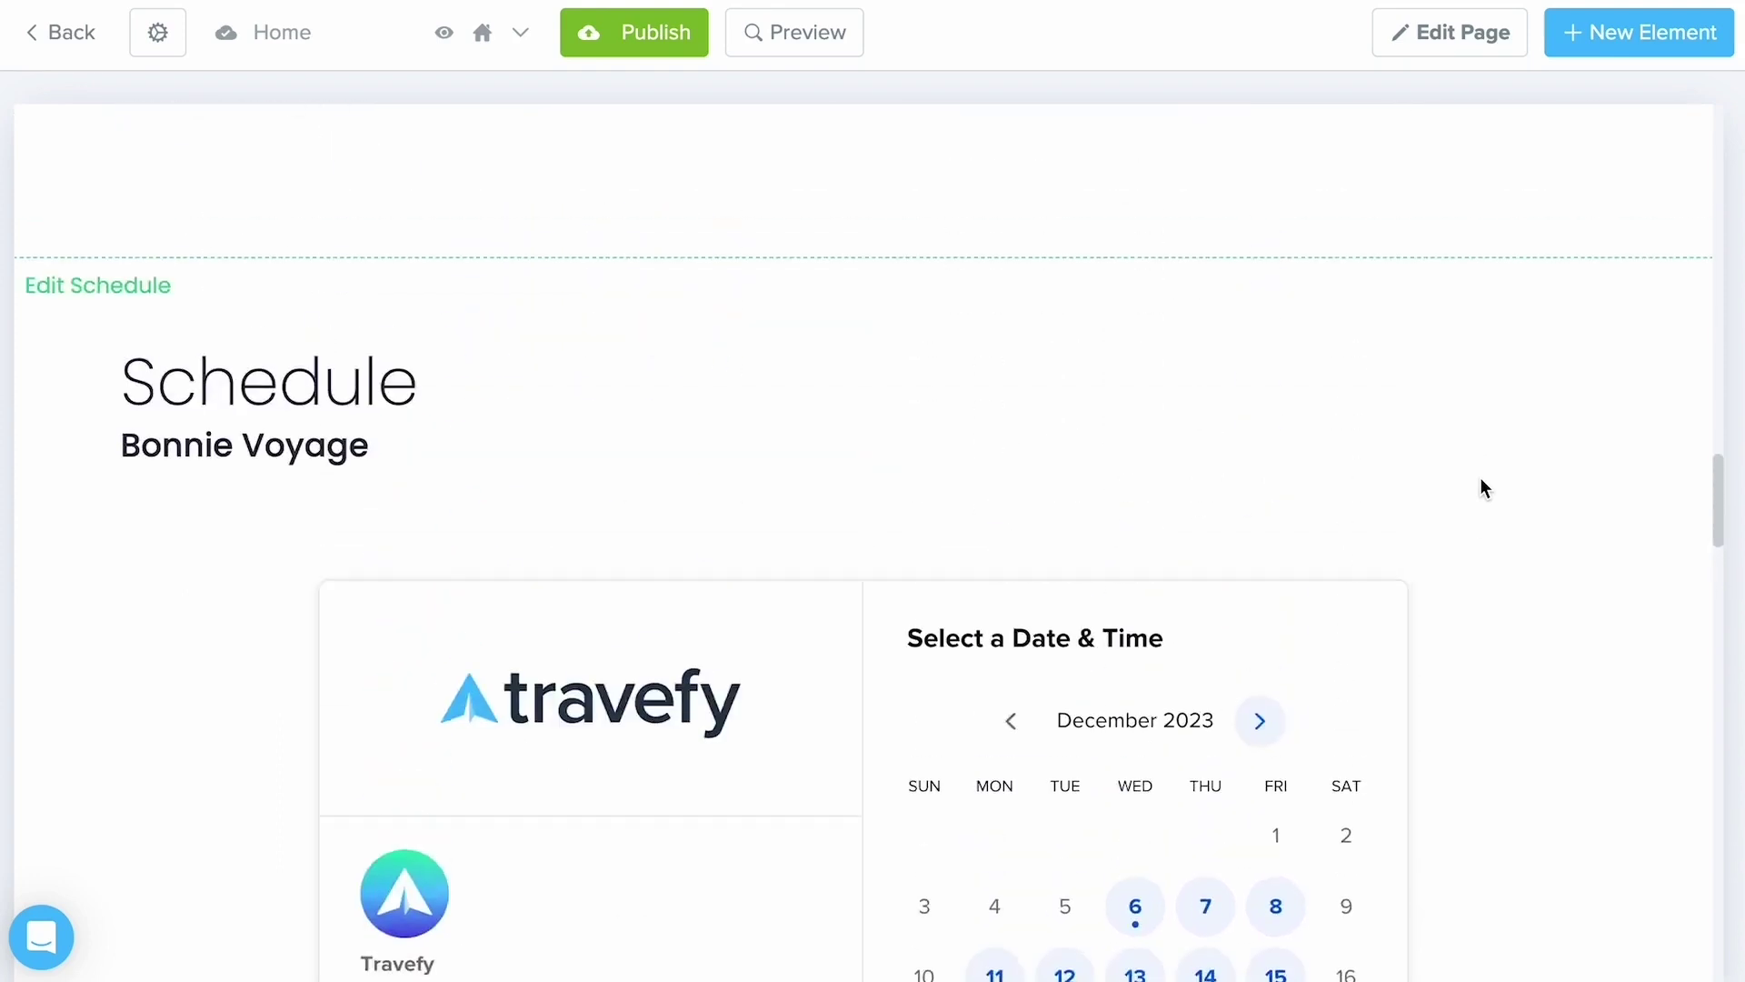
pyautogui.scroll(9, 1484, 489)
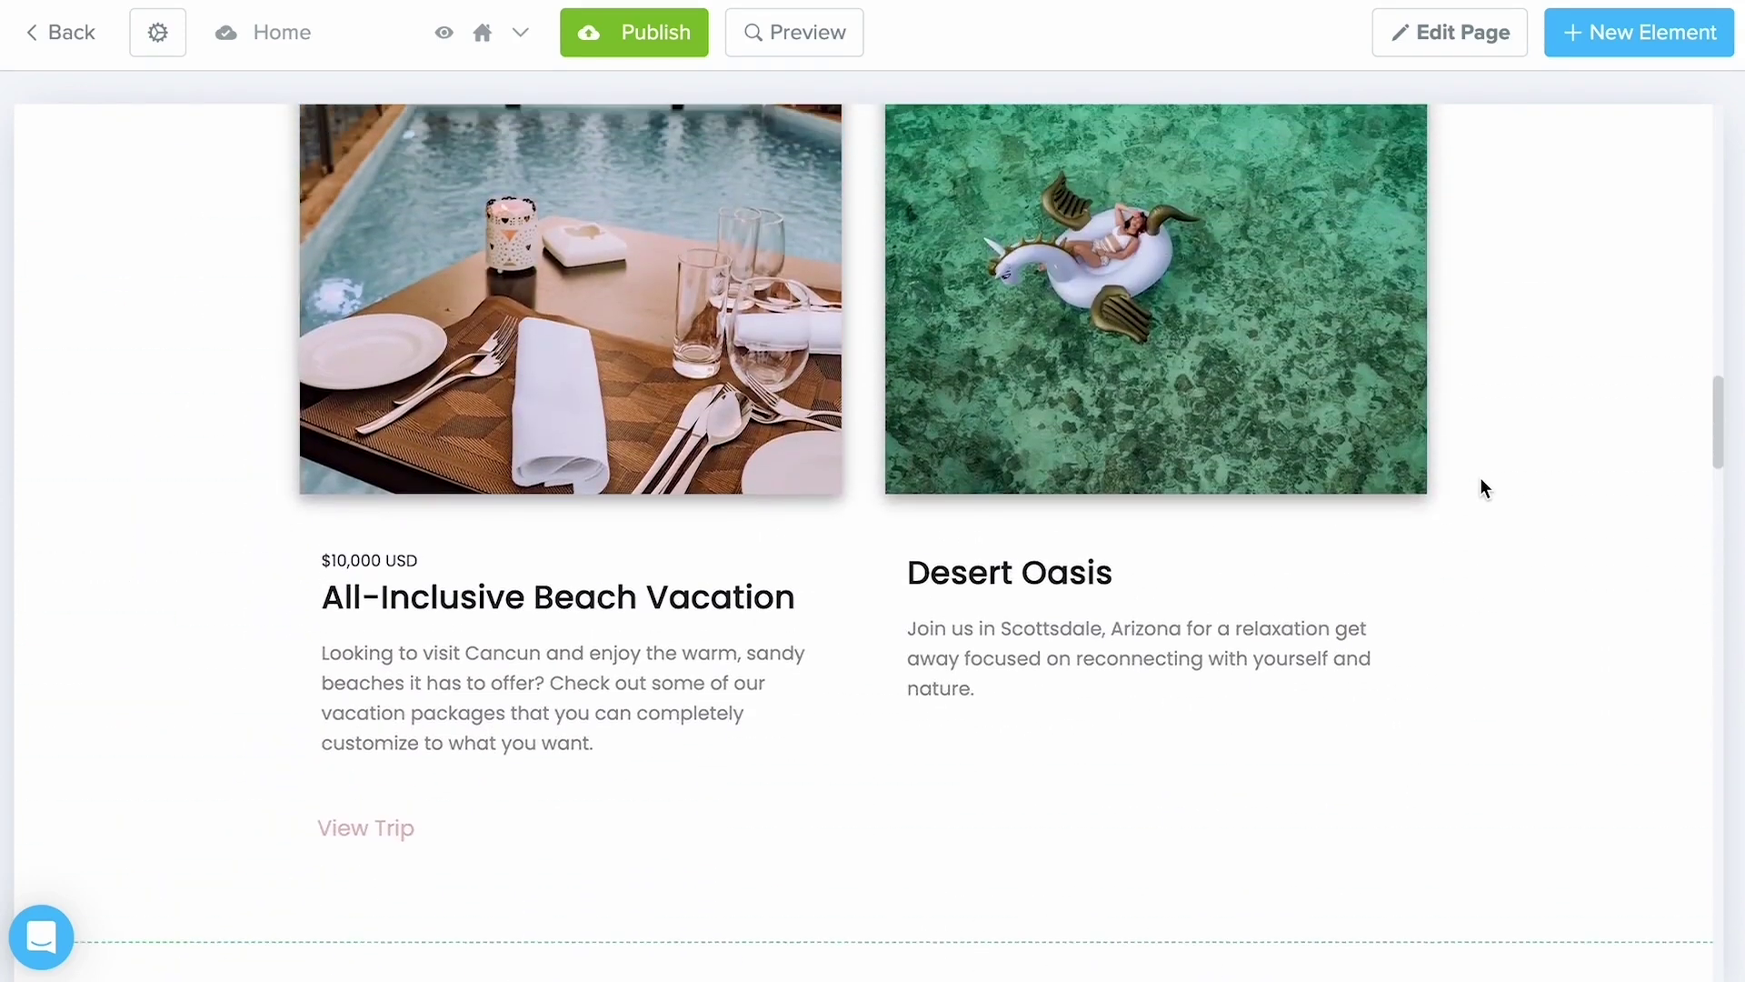
# Step: Open the Desert Oasis trip card for editing
pyautogui.scroll(1, 1481, 482)
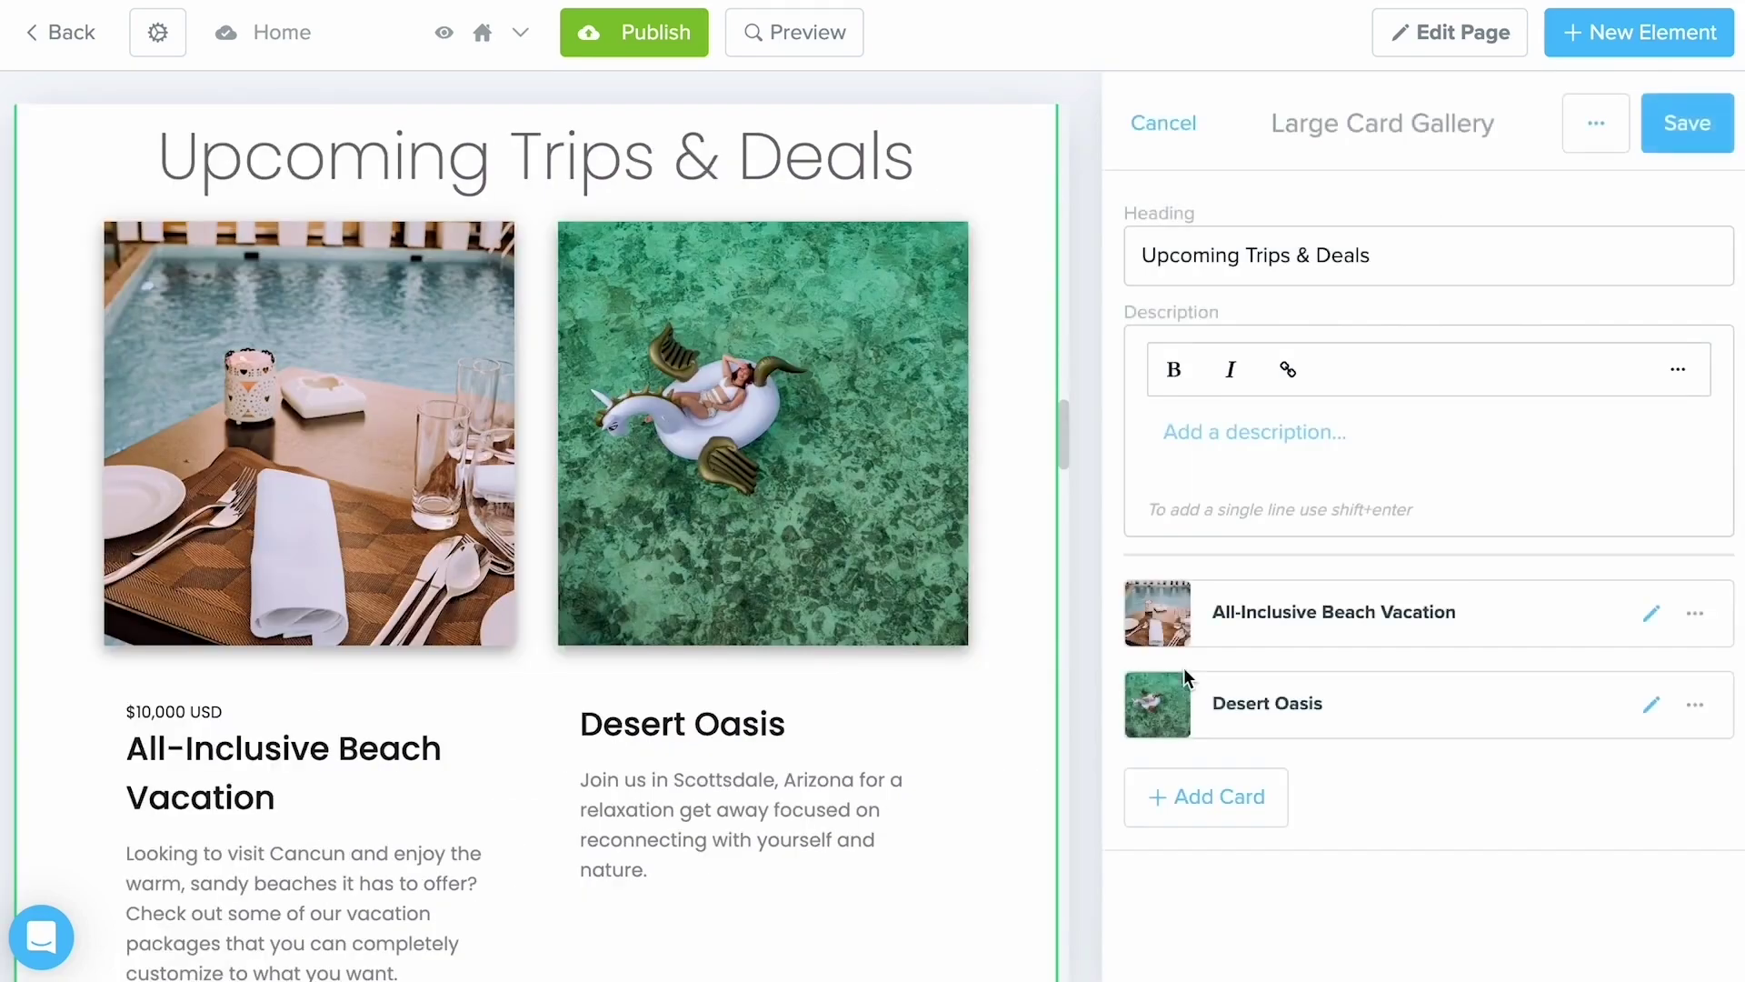
pyautogui.moveTo(1271, 132); pyautogui.dragTo(1508, 127)
pyautogui.click(1512, 128)
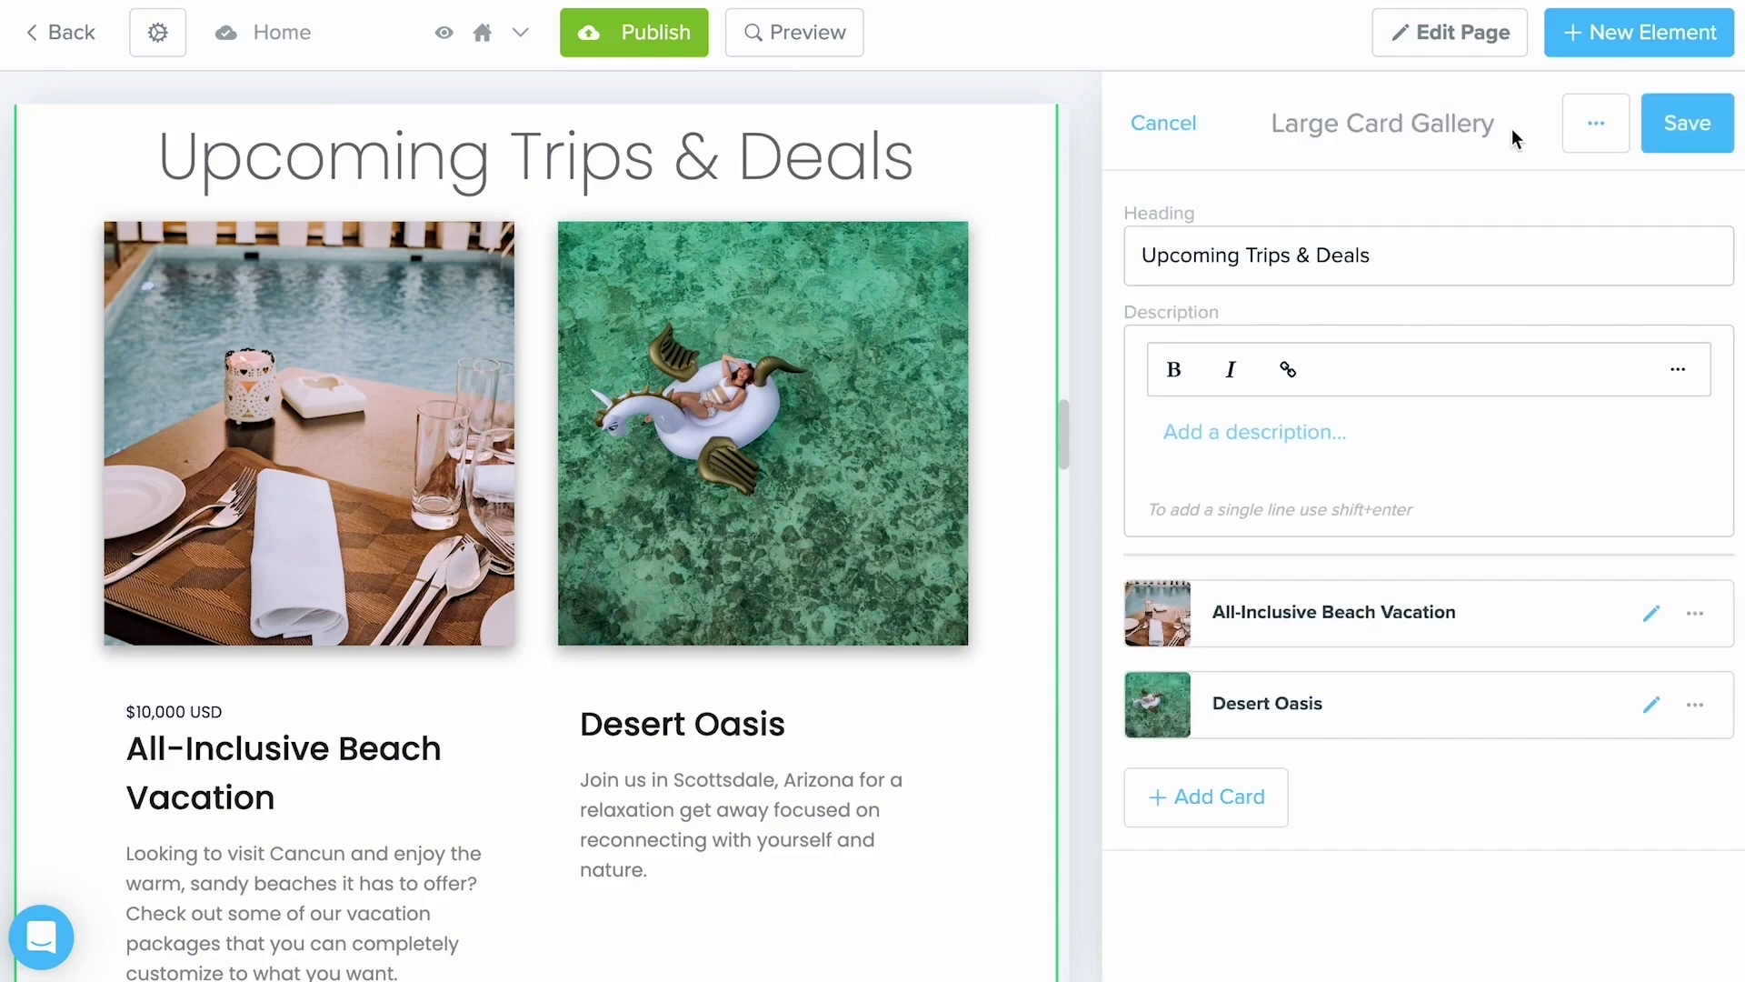
pyautogui.click(1651, 708)
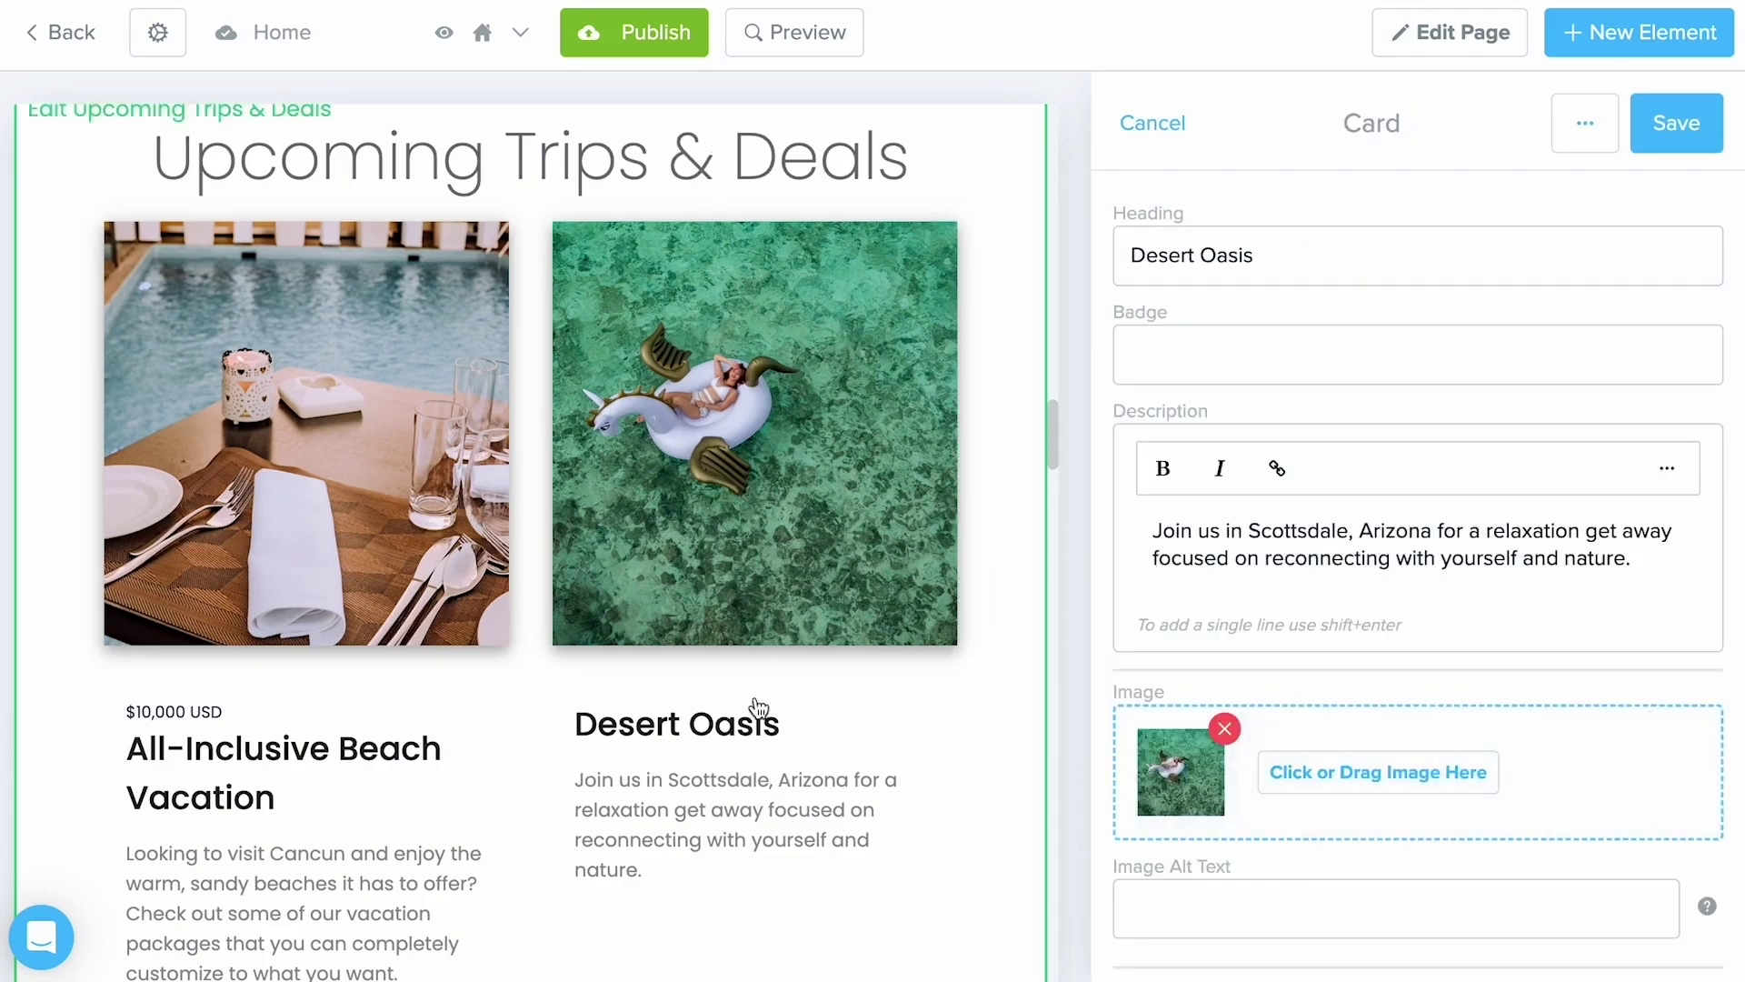
pyautogui.click(1318, 510)
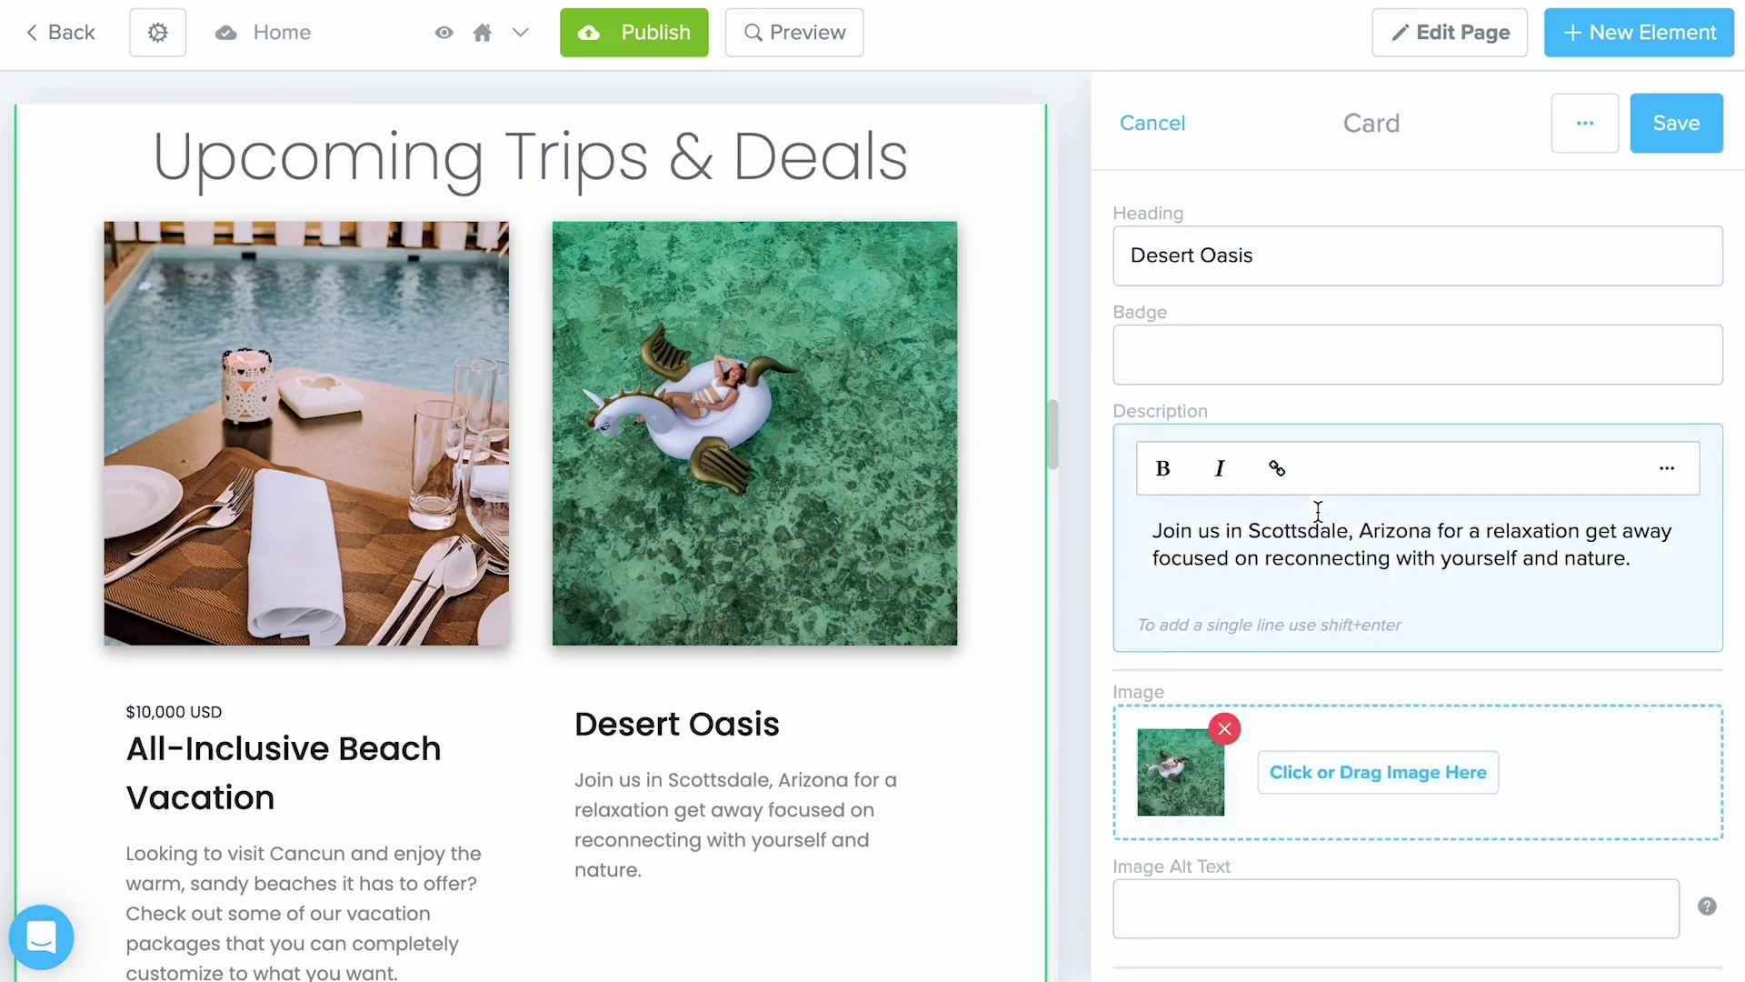
pyautogui.scroll(-2, 1318, 510)
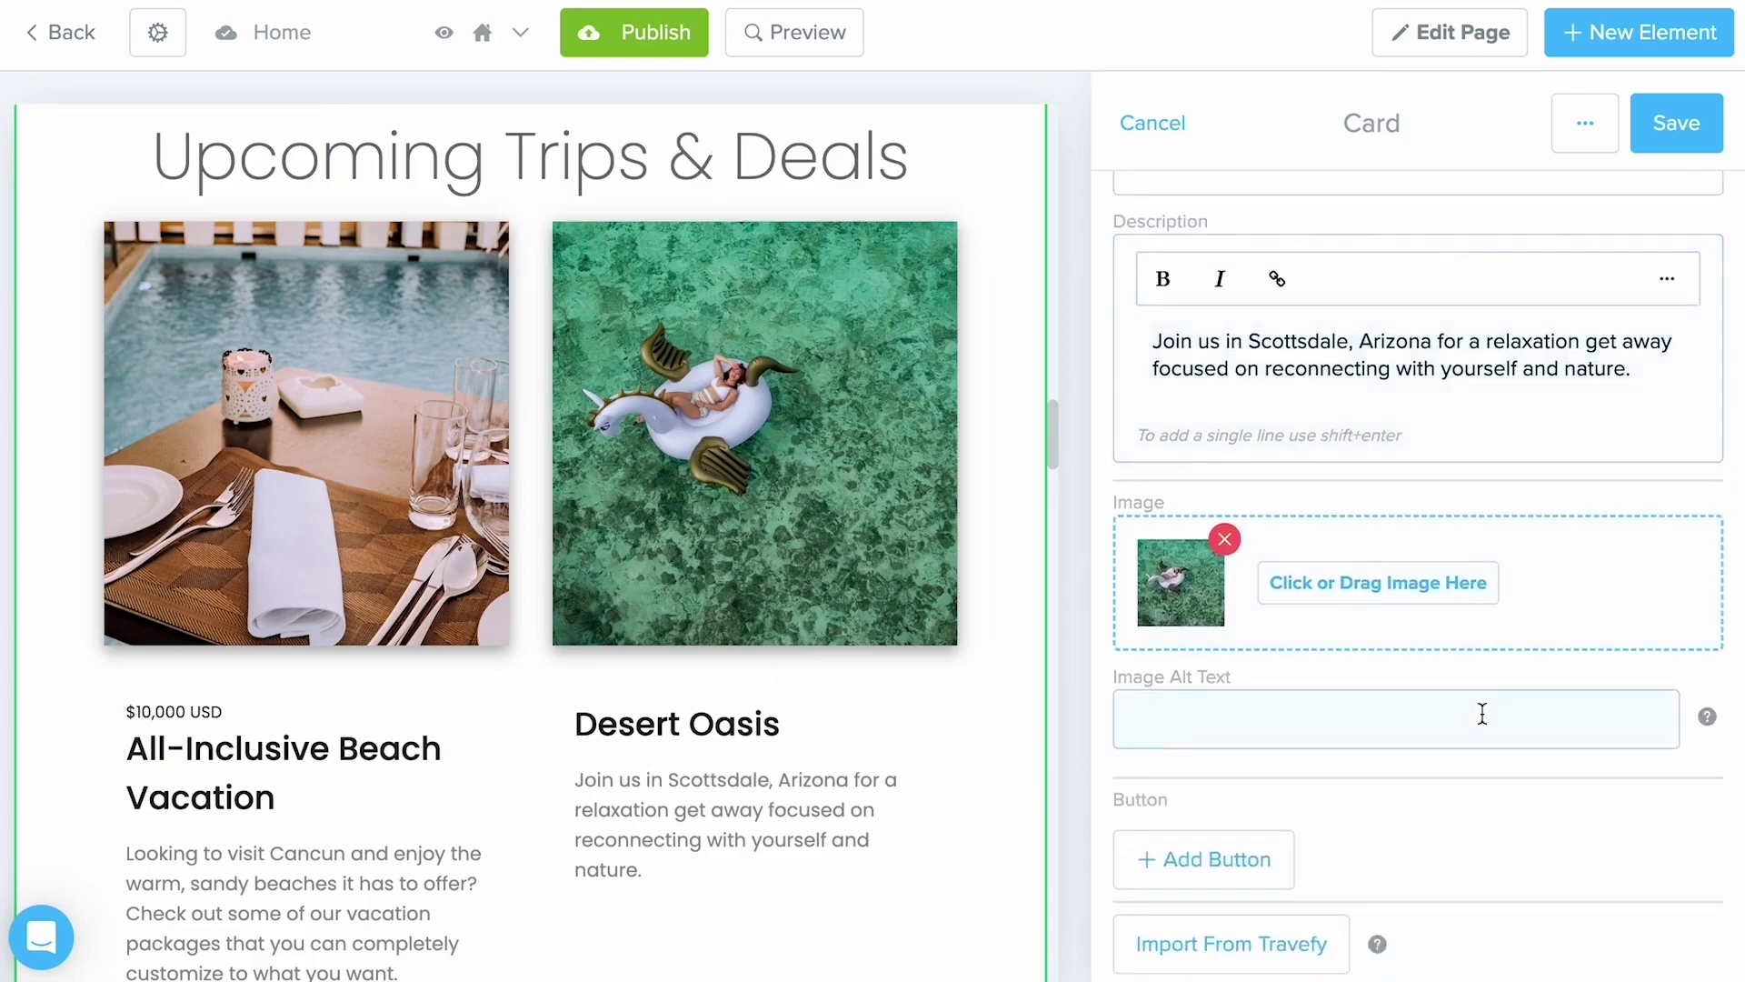
# Step: Import the Desert Oasis trip from Travefy into the card and save it
pyautogui.click(1288, 969)
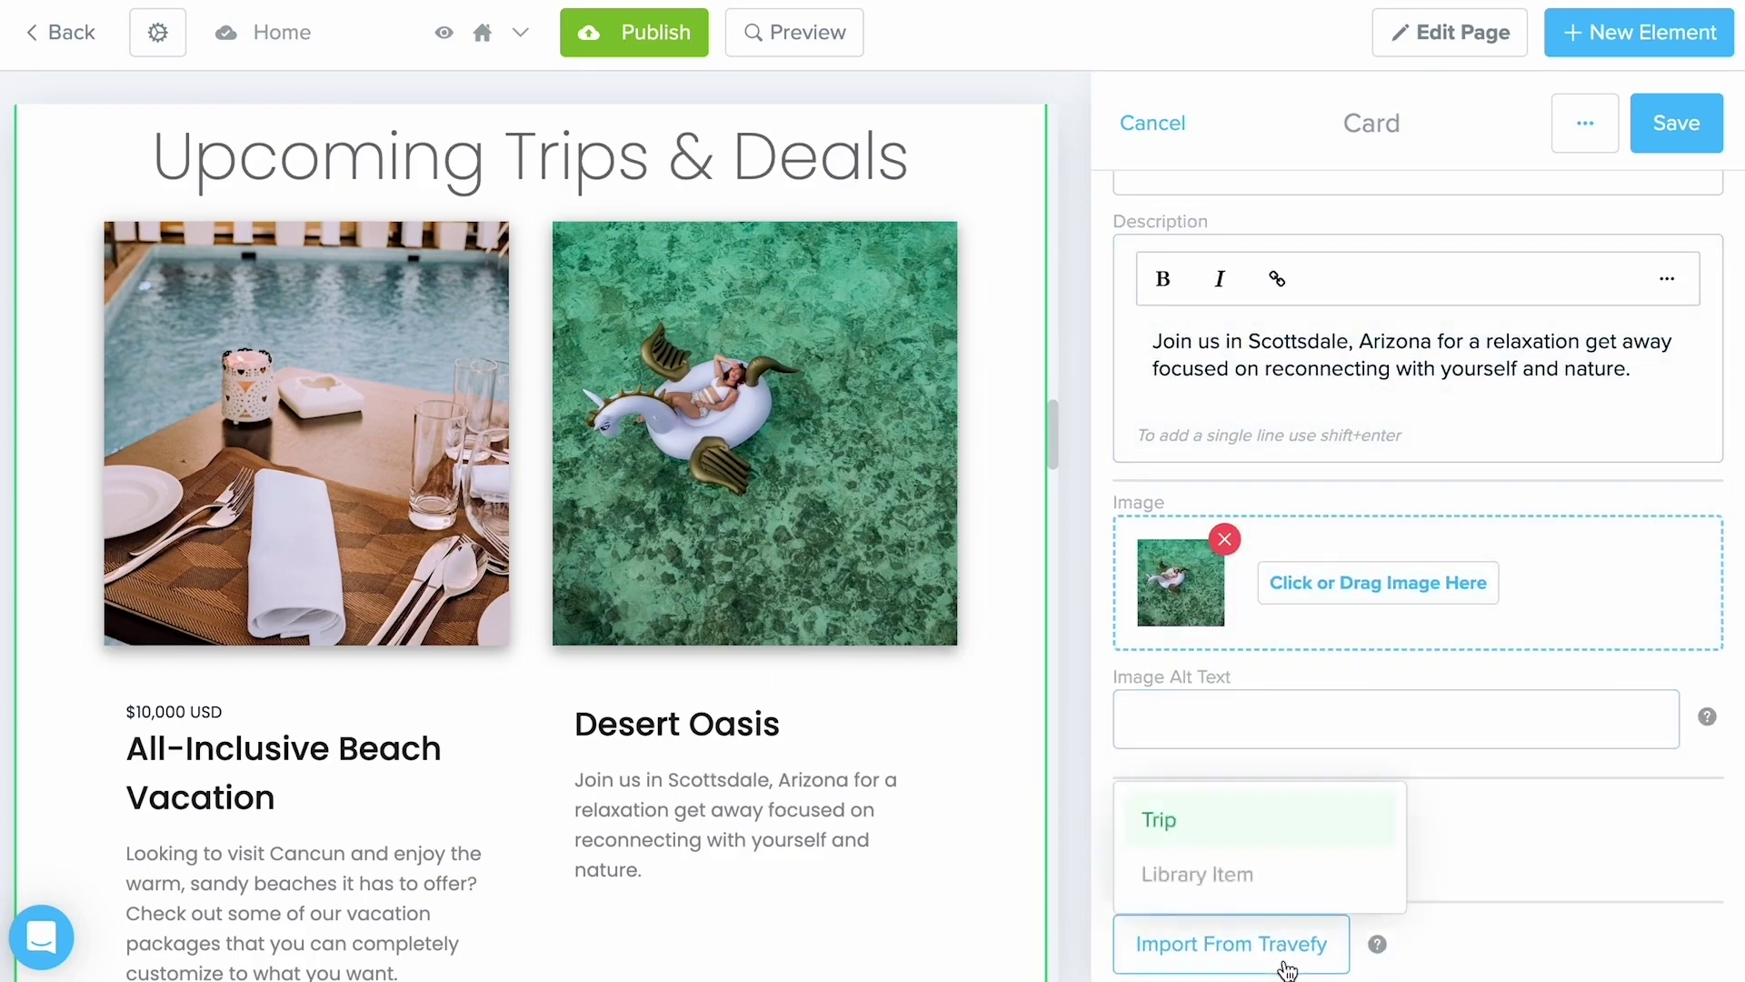
pyautogui.click(1211, 833)
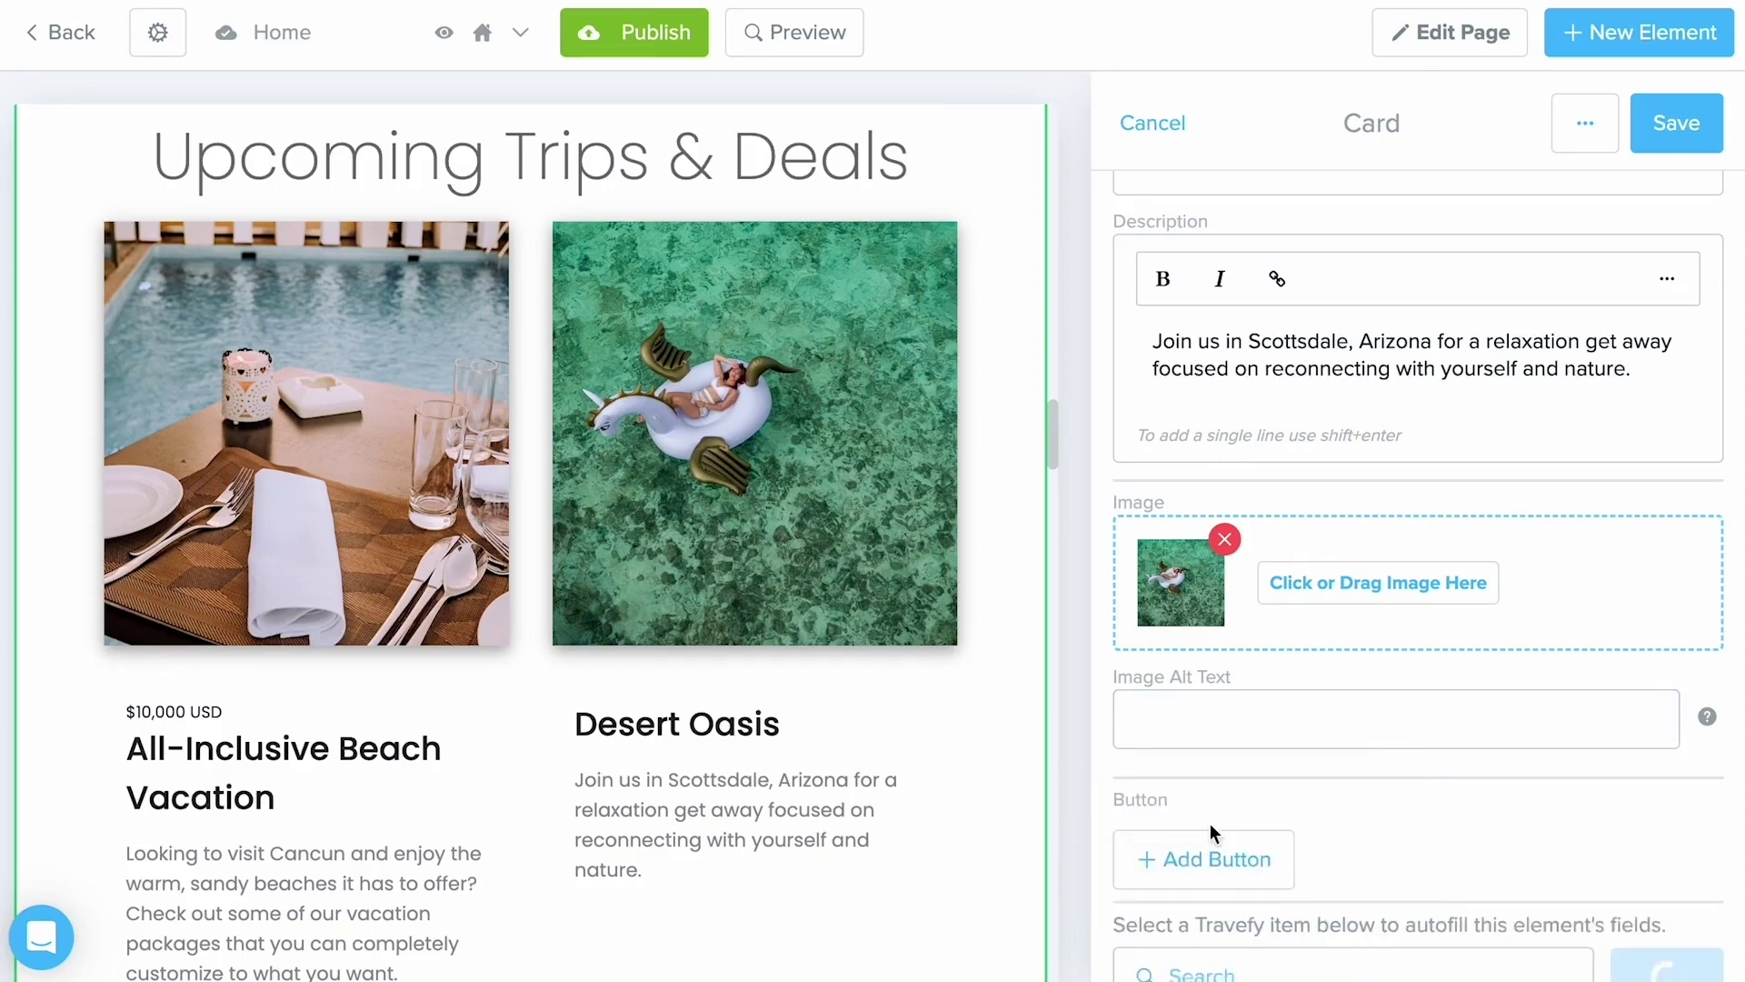
pyautogui.scroll(-5, 1212, 832)
pyautogui.scroll(-2, 1212, 833)
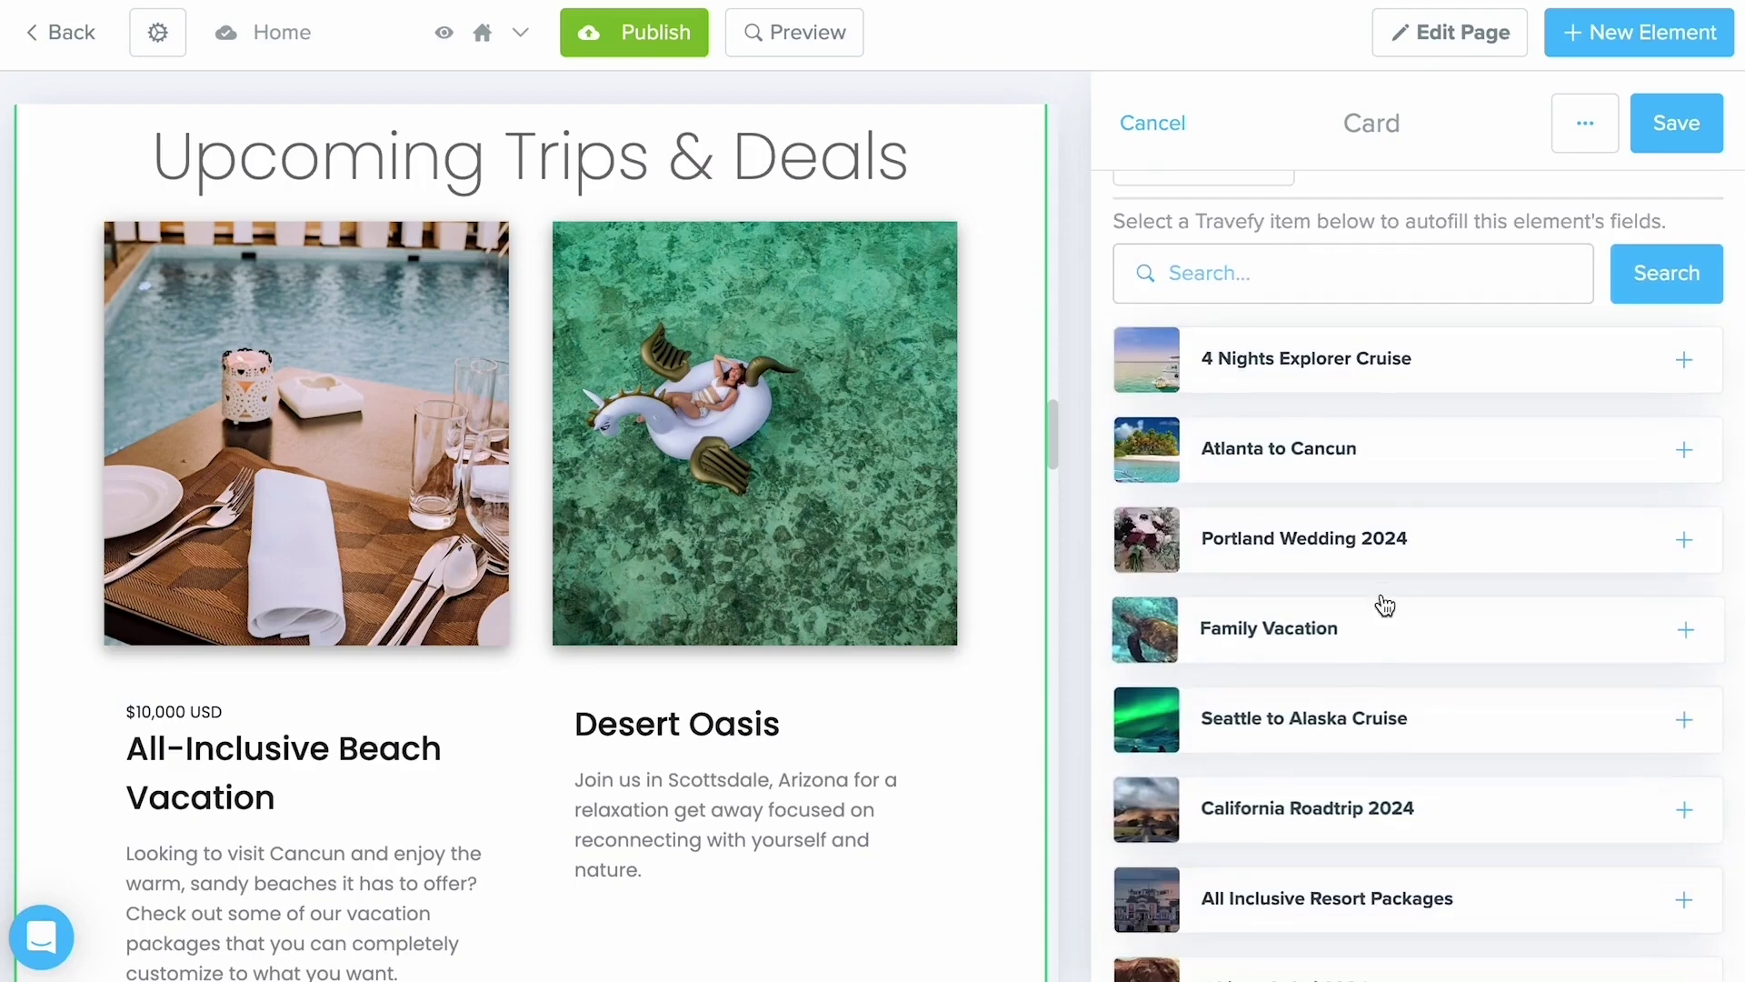
pyautogui.click(1333, 282)
pyautogui.write('desert oasis')
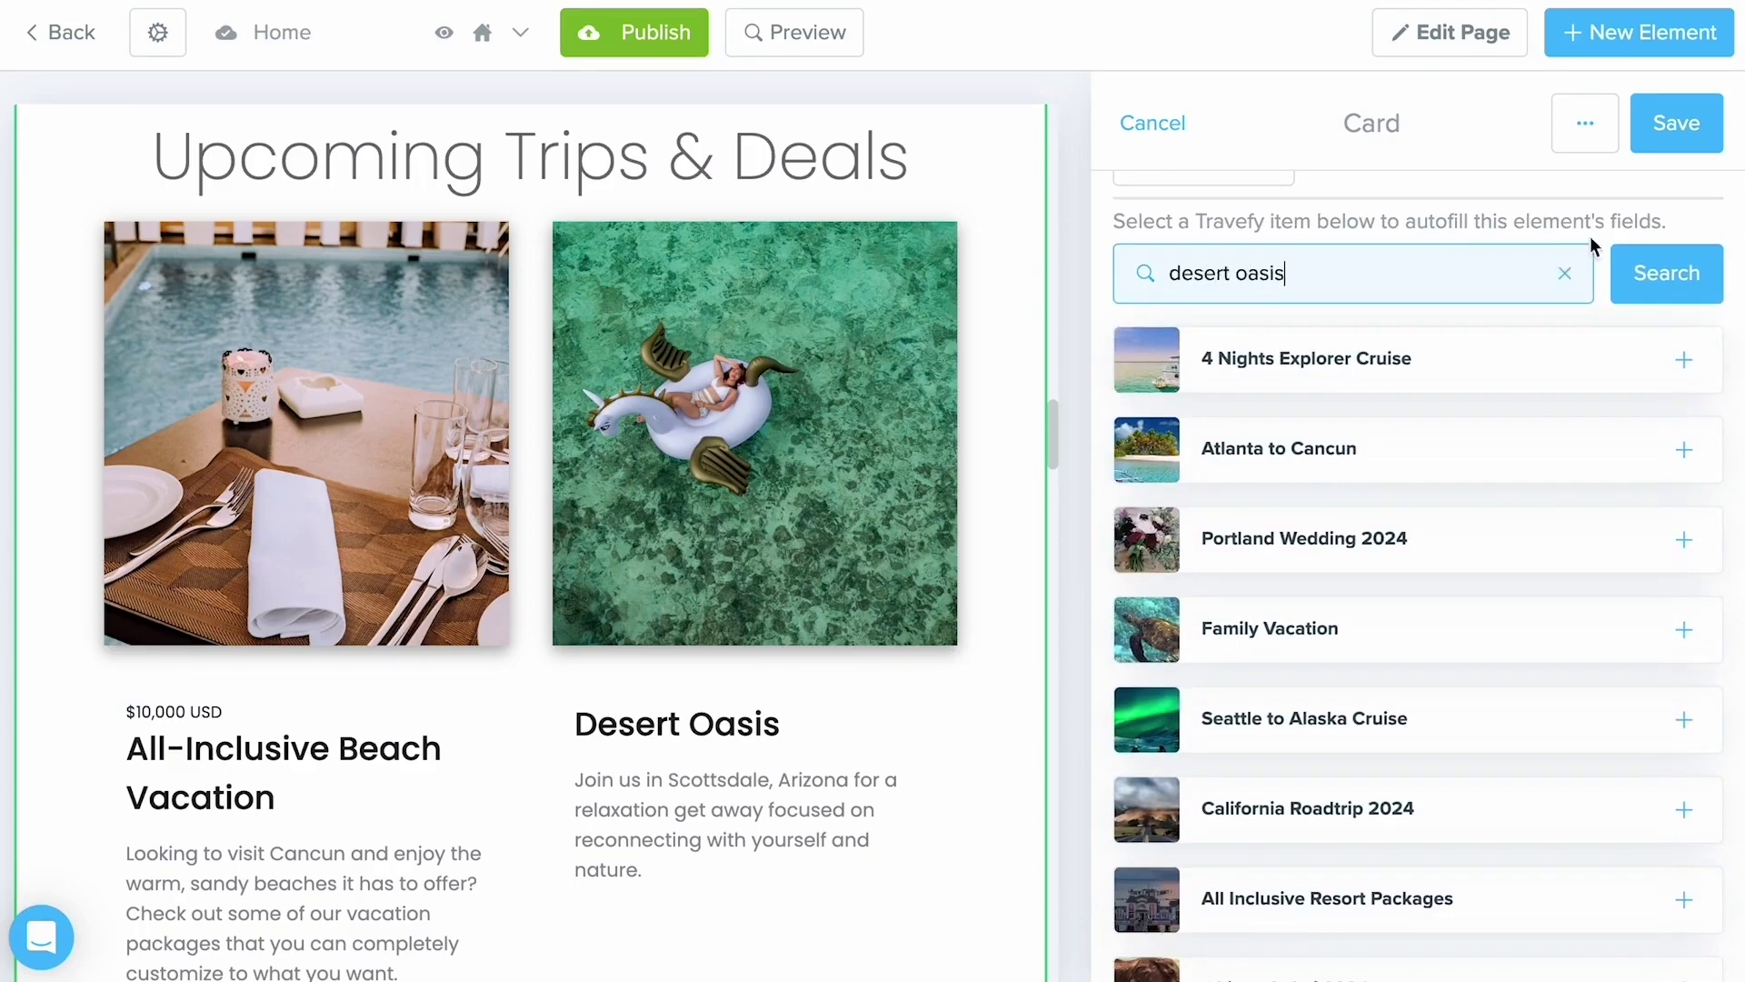
pyautogui.click(1654, 254)
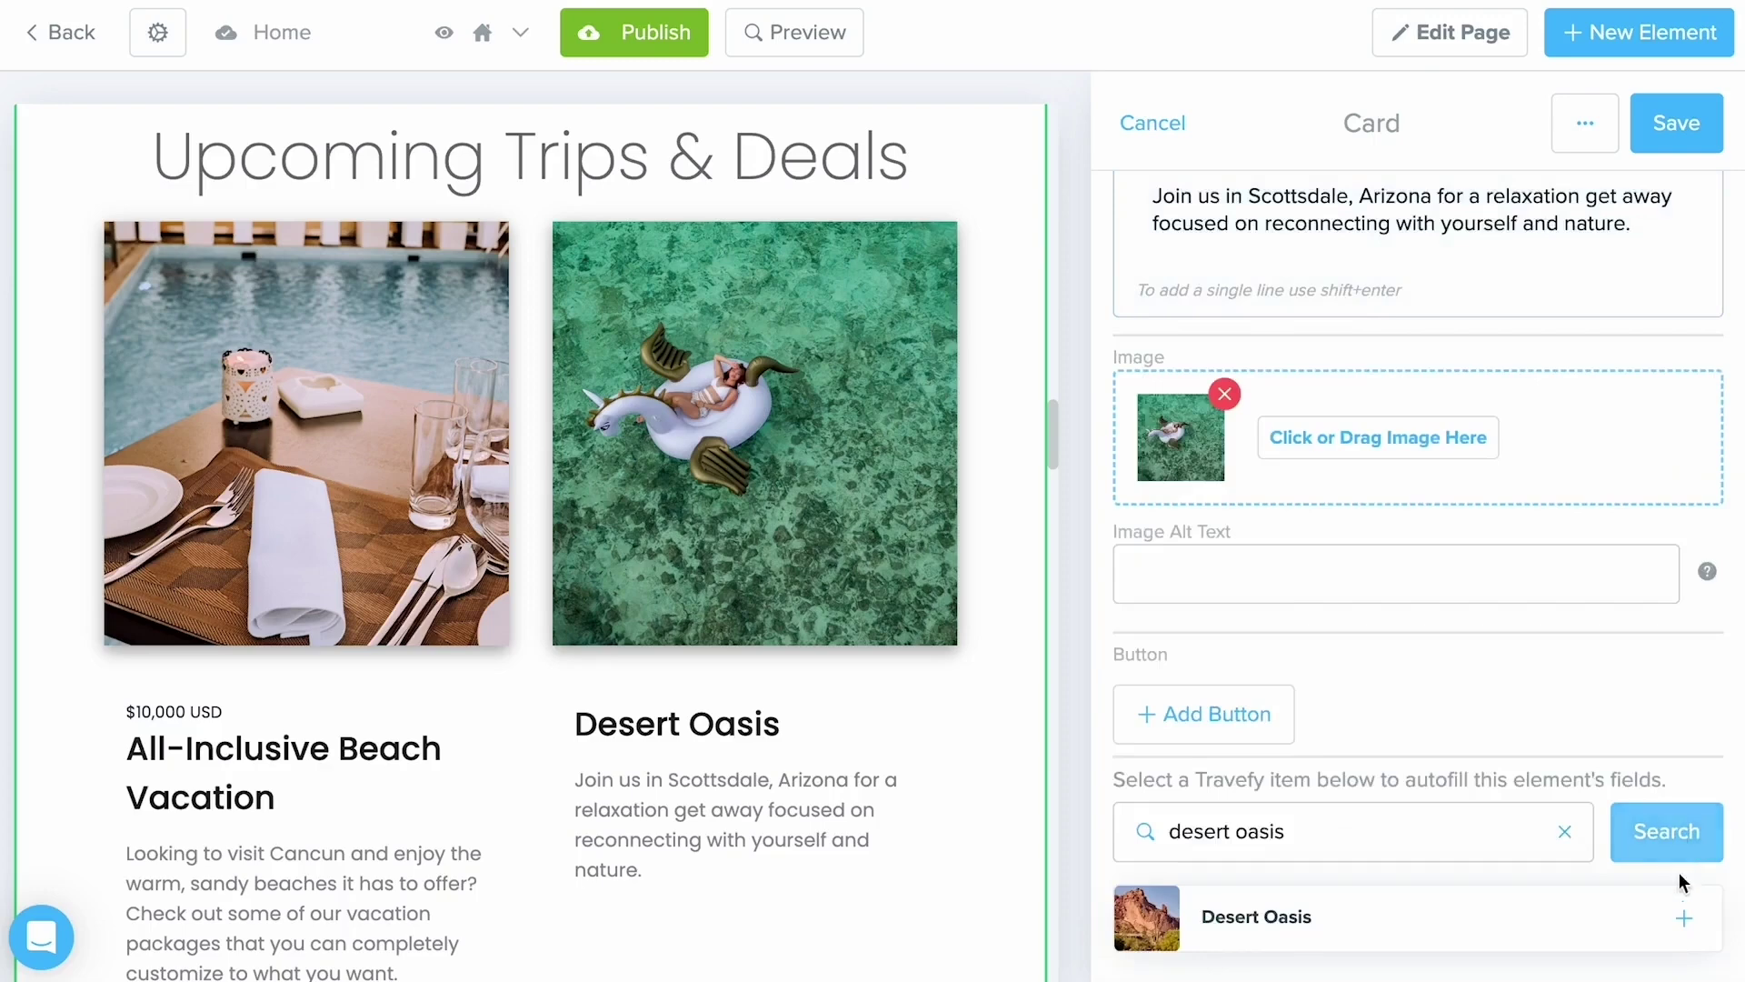
pyautogui.click(1693, 922)
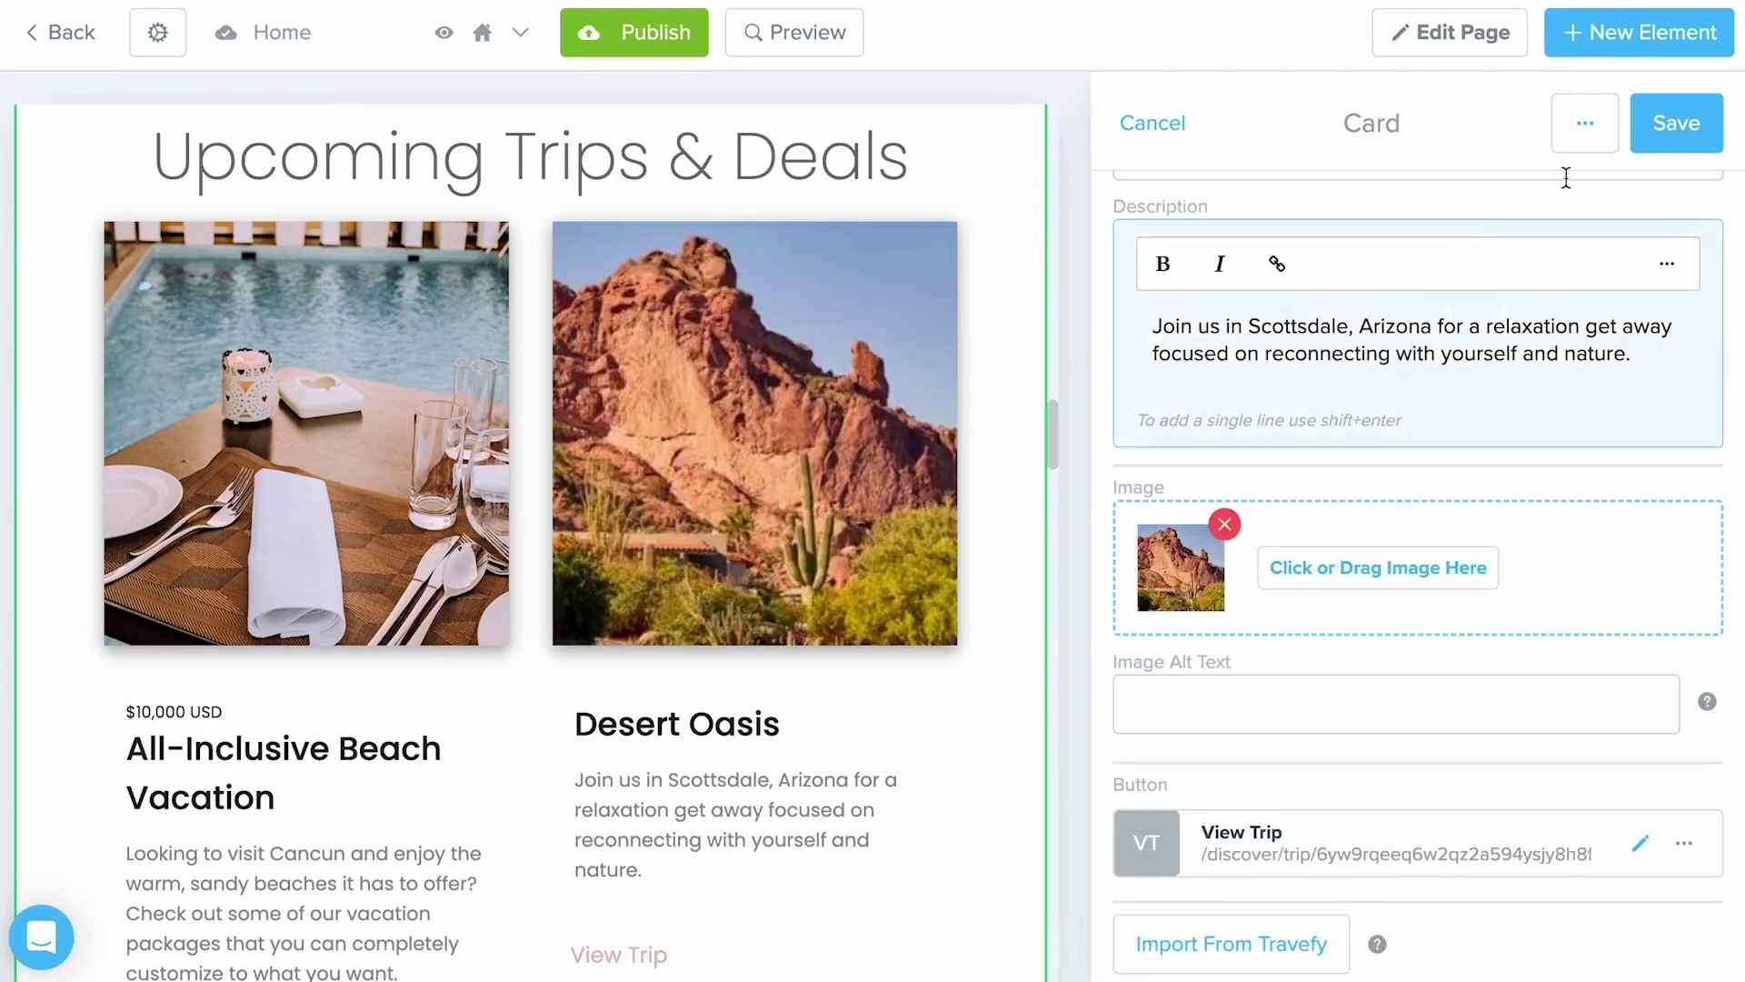
pyautogui.click(1677, 125)
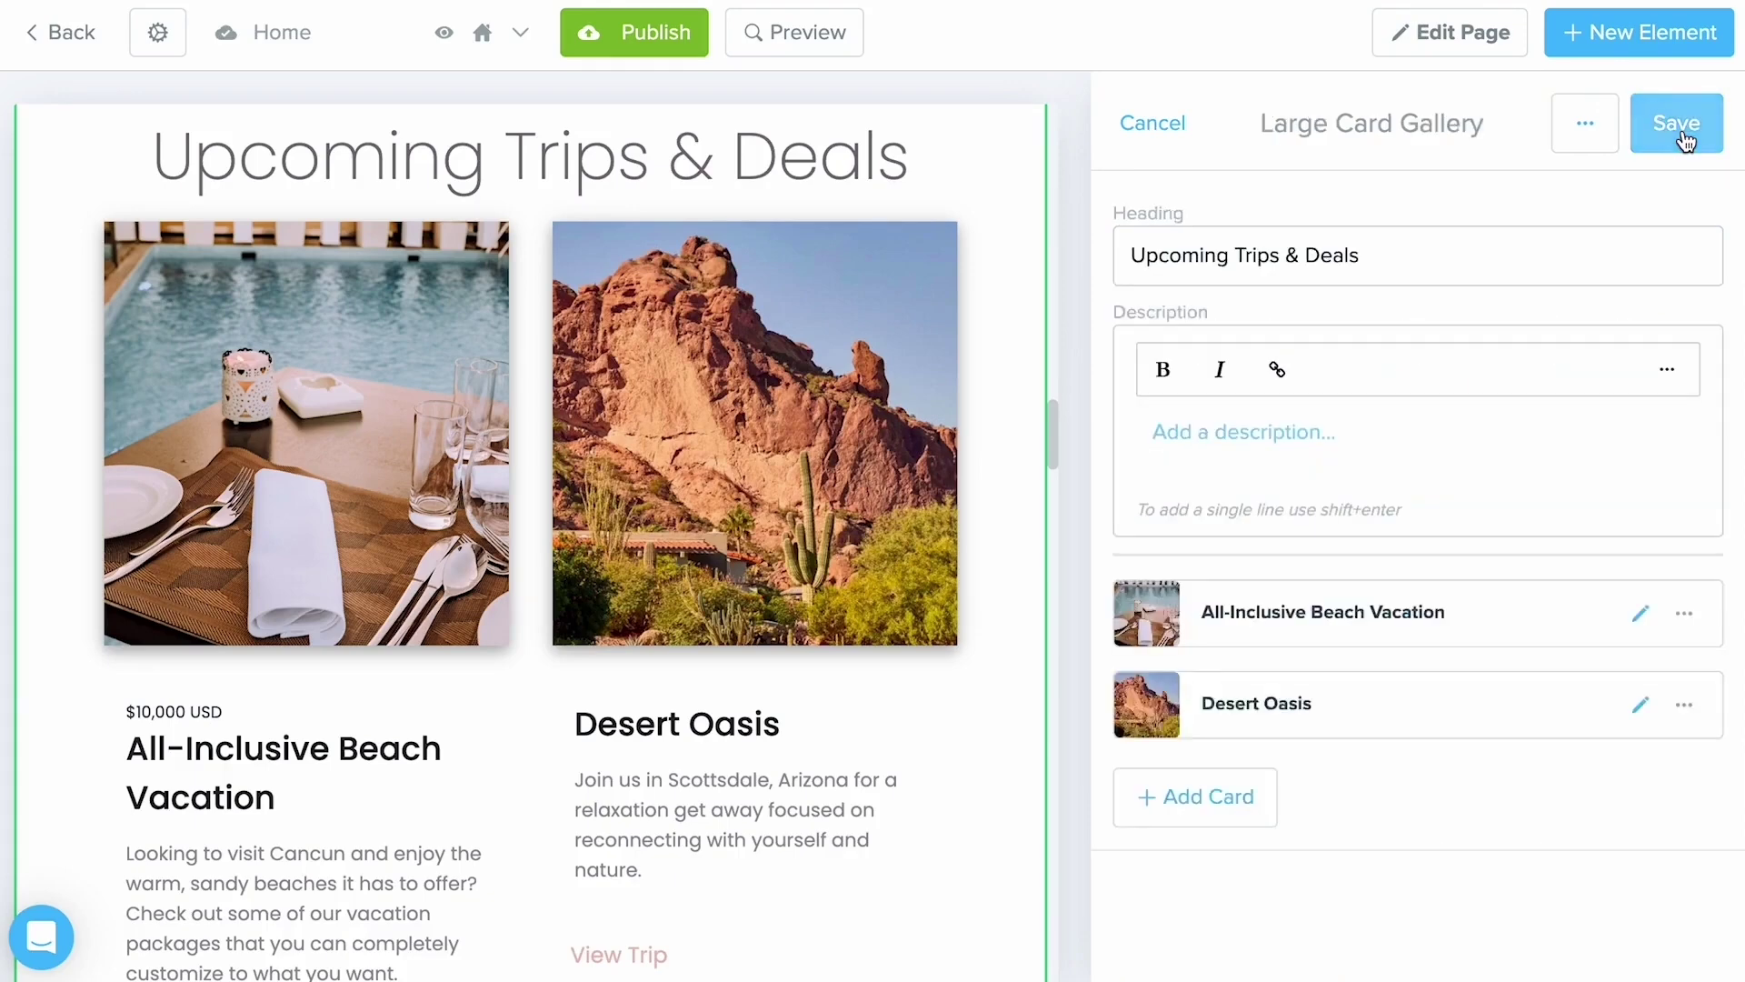
# Step: Save the Upcoming Trips & Deals gallery and open the Booking Forms card gallery further down
pyautogui.click(1677, 125)
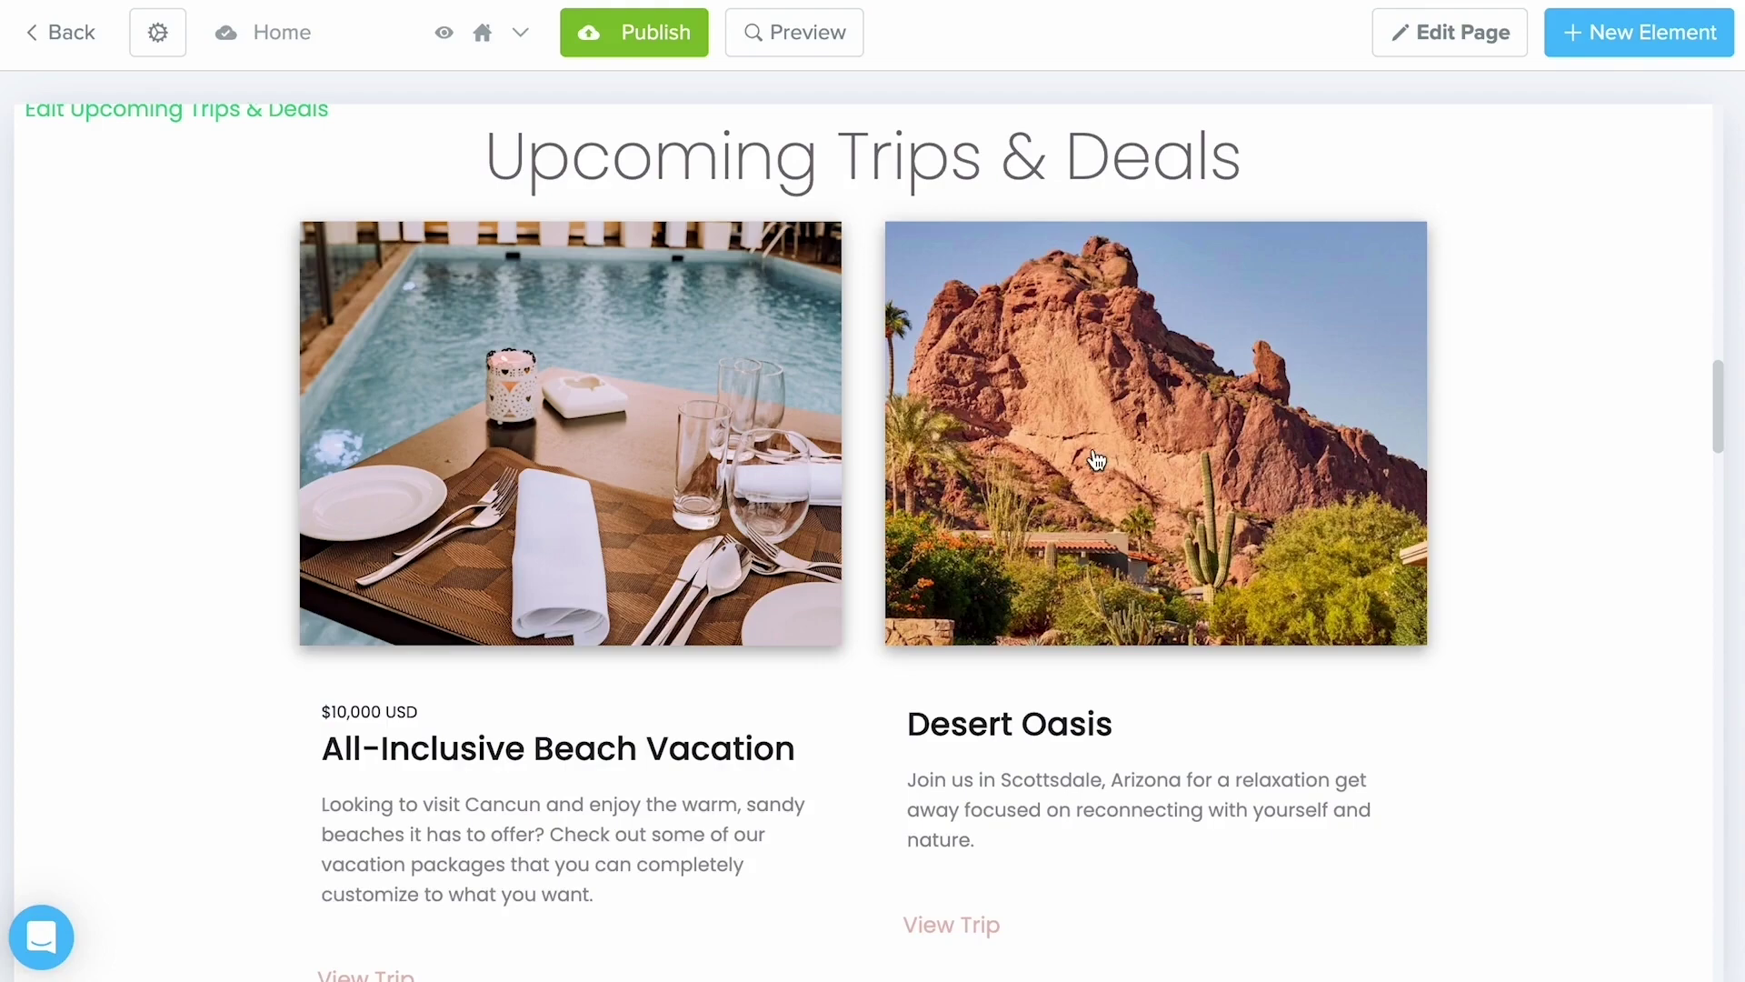
pyautogui.scroll(-8, 1097, 461)
pyautogui.scroll(-15, 1097, 461)
pyautogui.scroll(-16, 1097, 461)
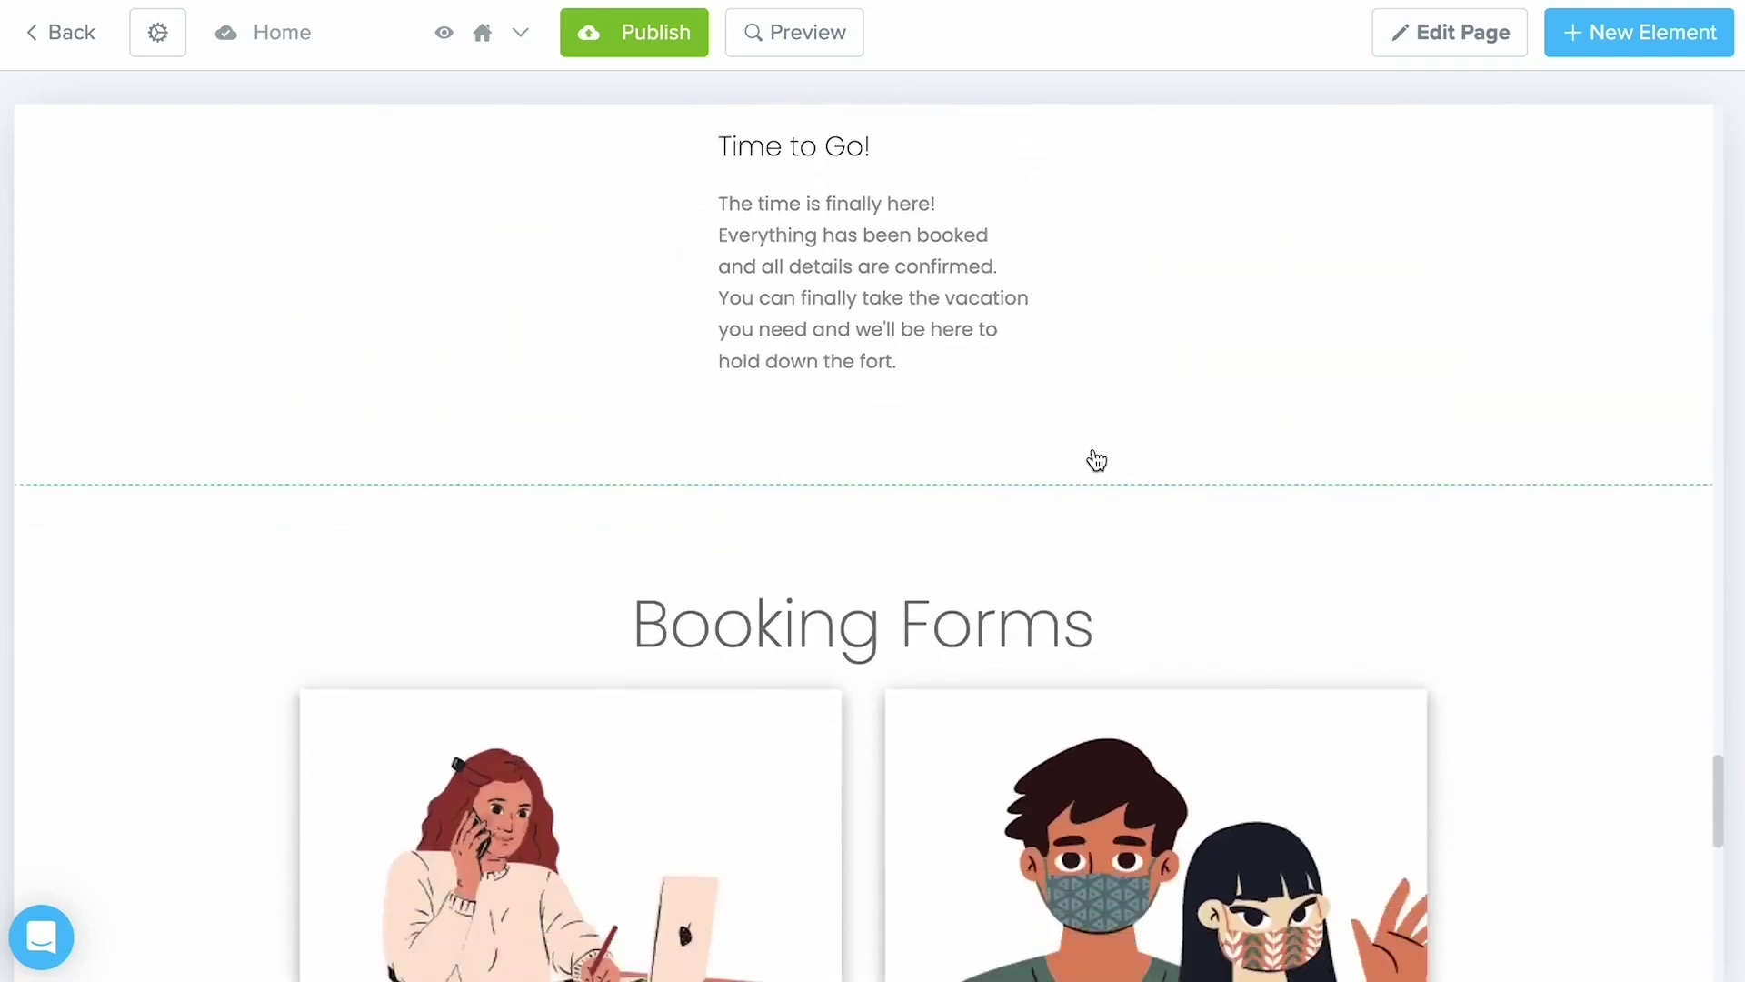
pyautogui.scroll(-5, 1097, 461)
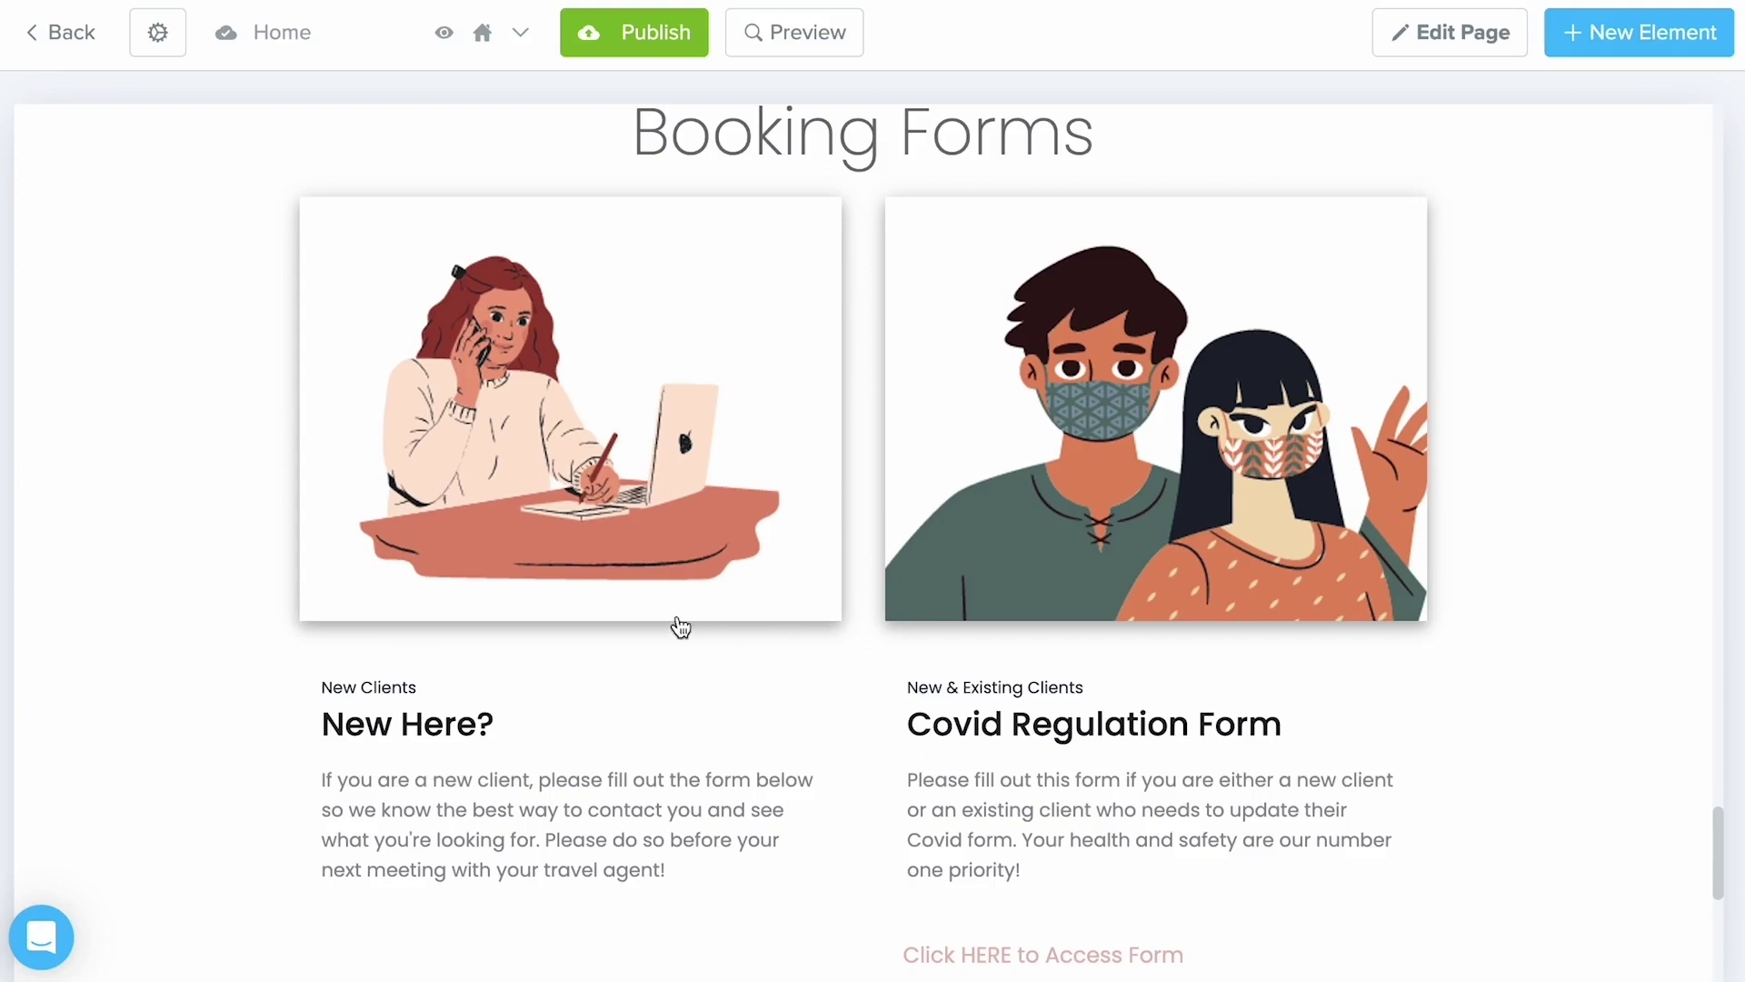
pyautogui.click(680, 627)
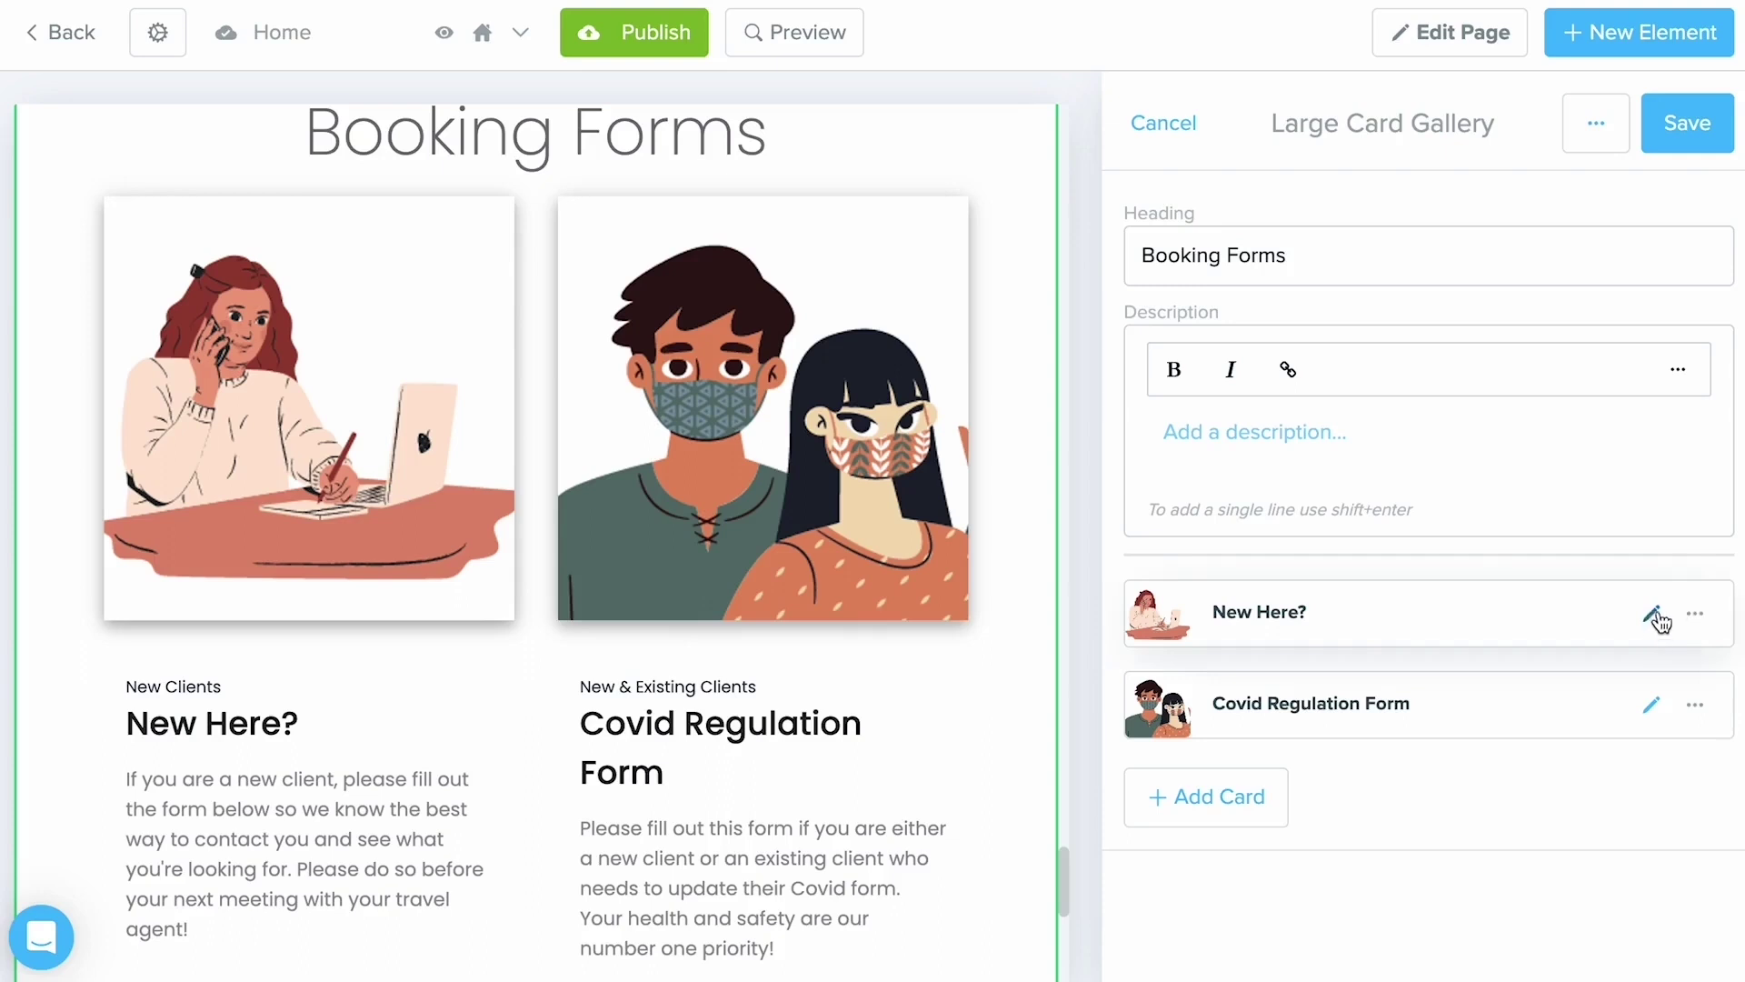
# Step: Add a Form-type button labelled 'Fill Out Here' to the New Here? card, choosing an existing Travefy form
pyautogui.click(1653, 615)
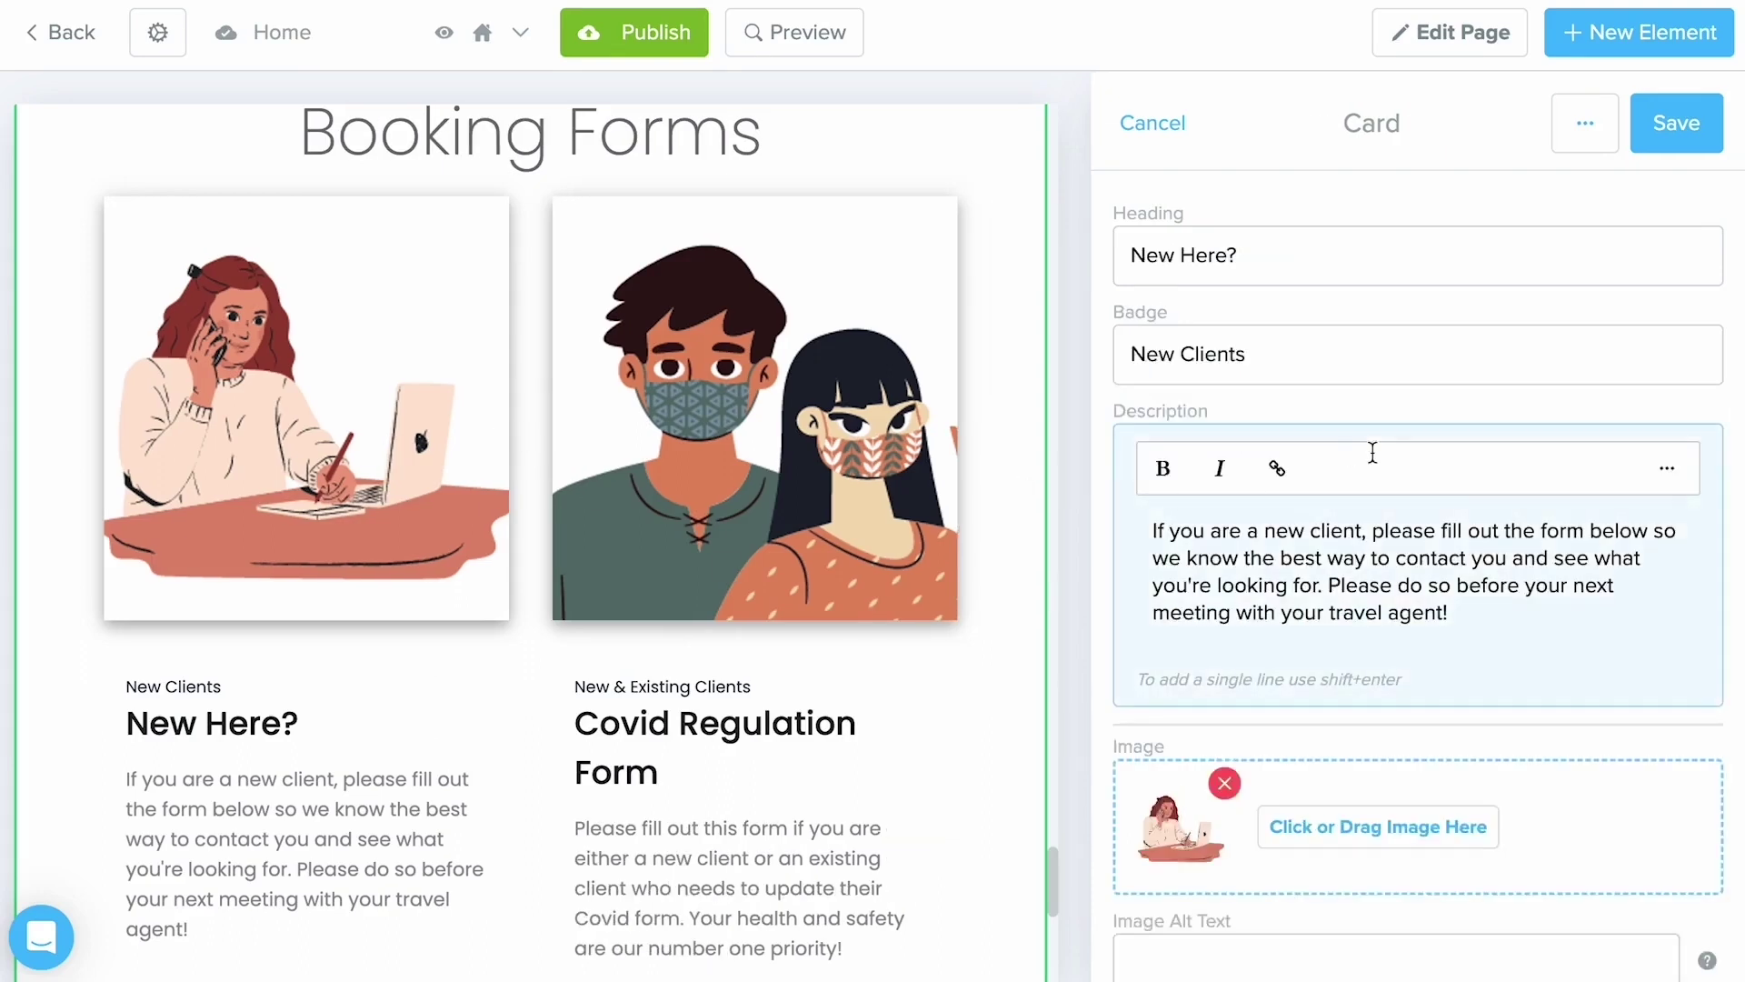
pyautogui.scroll(-3, 1373, 452)
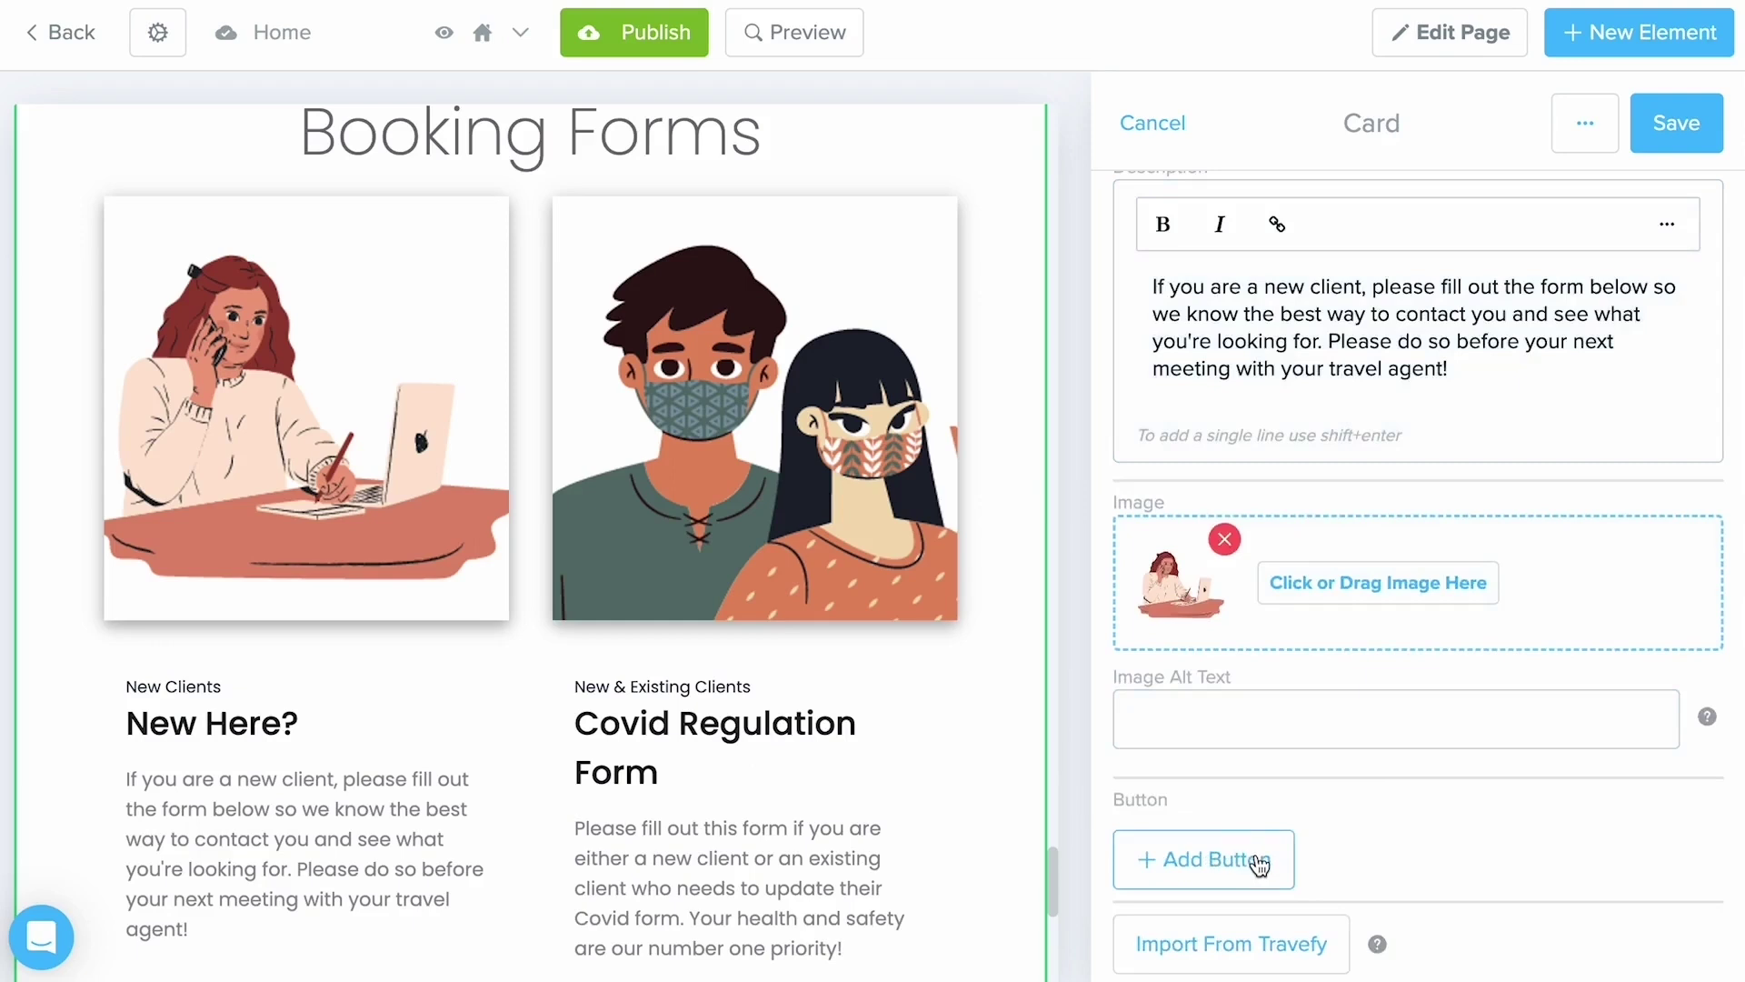
pyautogui.click(1259, 865)
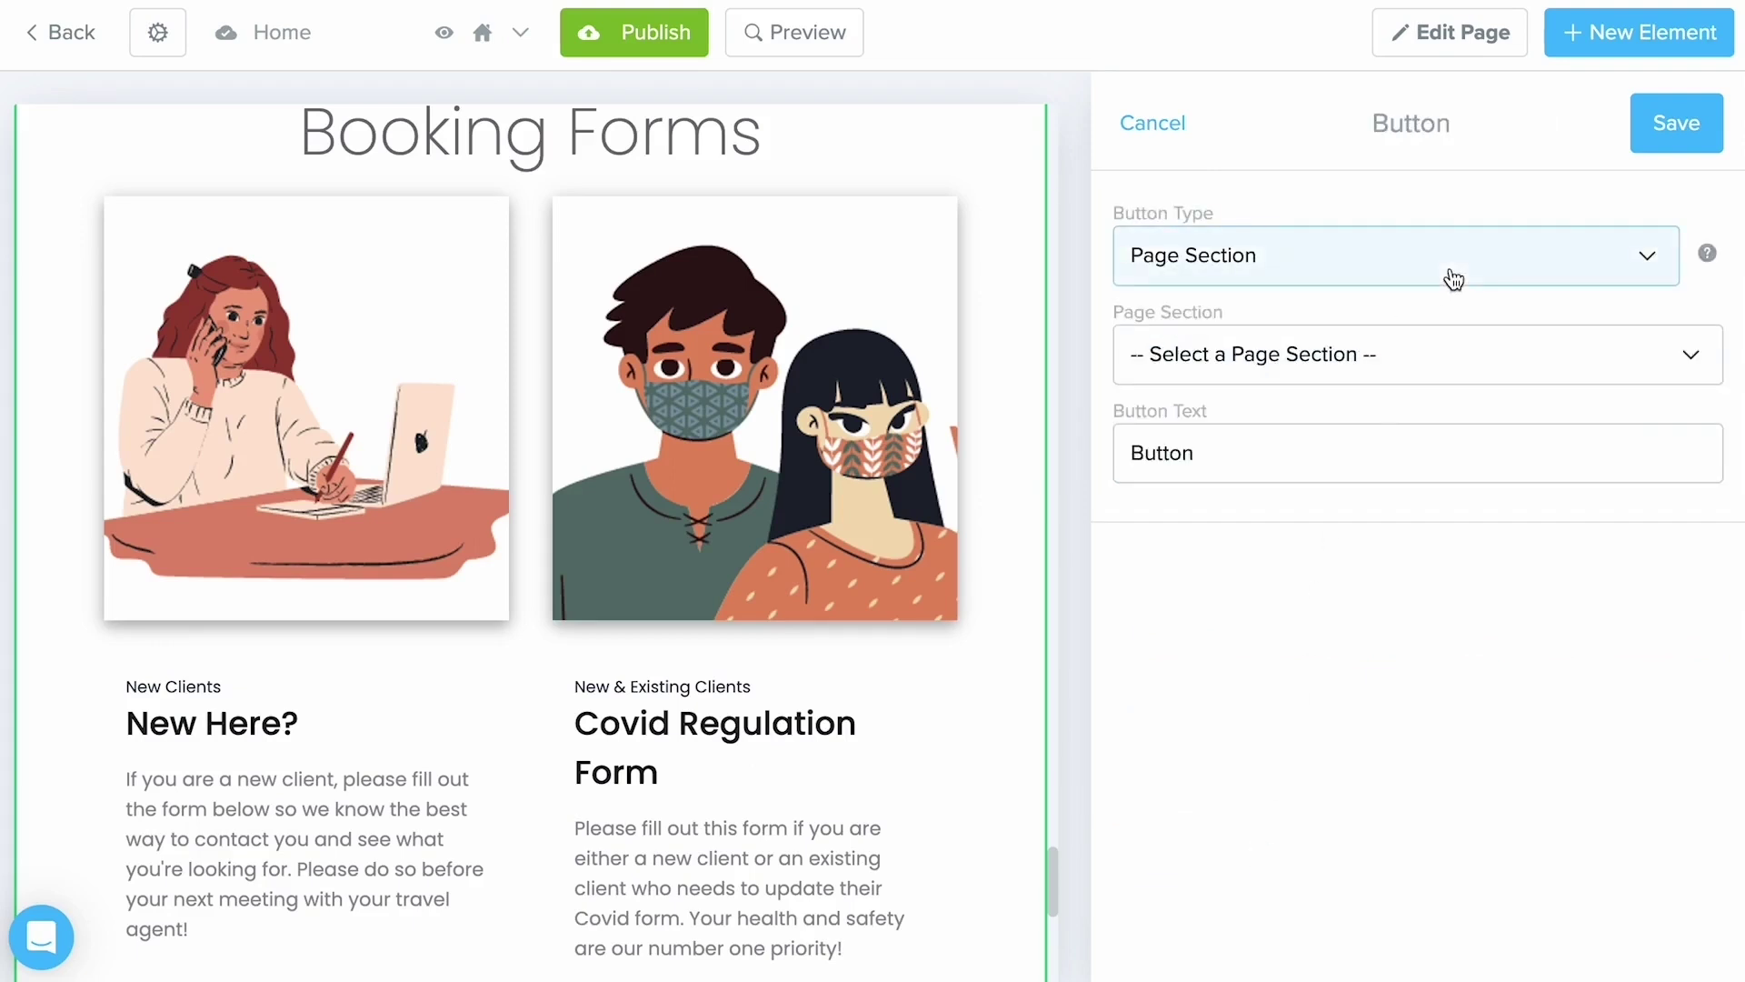
pyautogui.click(1453, 279)
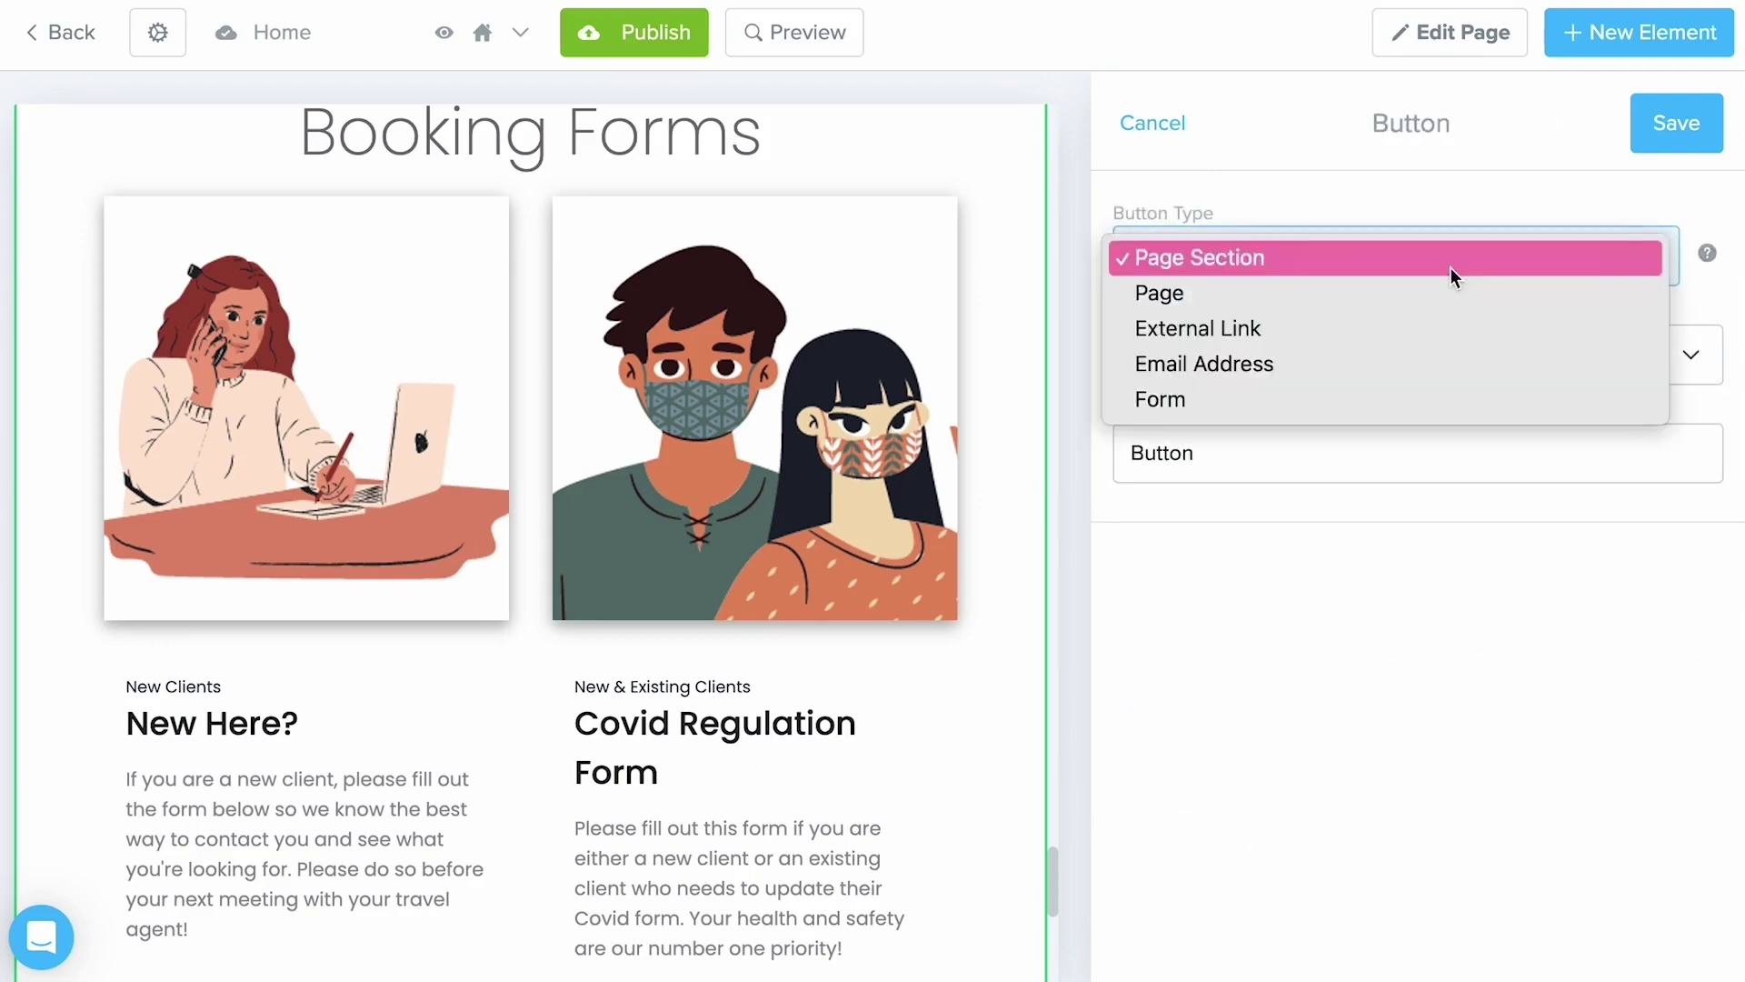
pyautogui.click(1432, 400)
pyautogui.moveTo(1339, 355); pyautogui.dragTo(1142, 346)
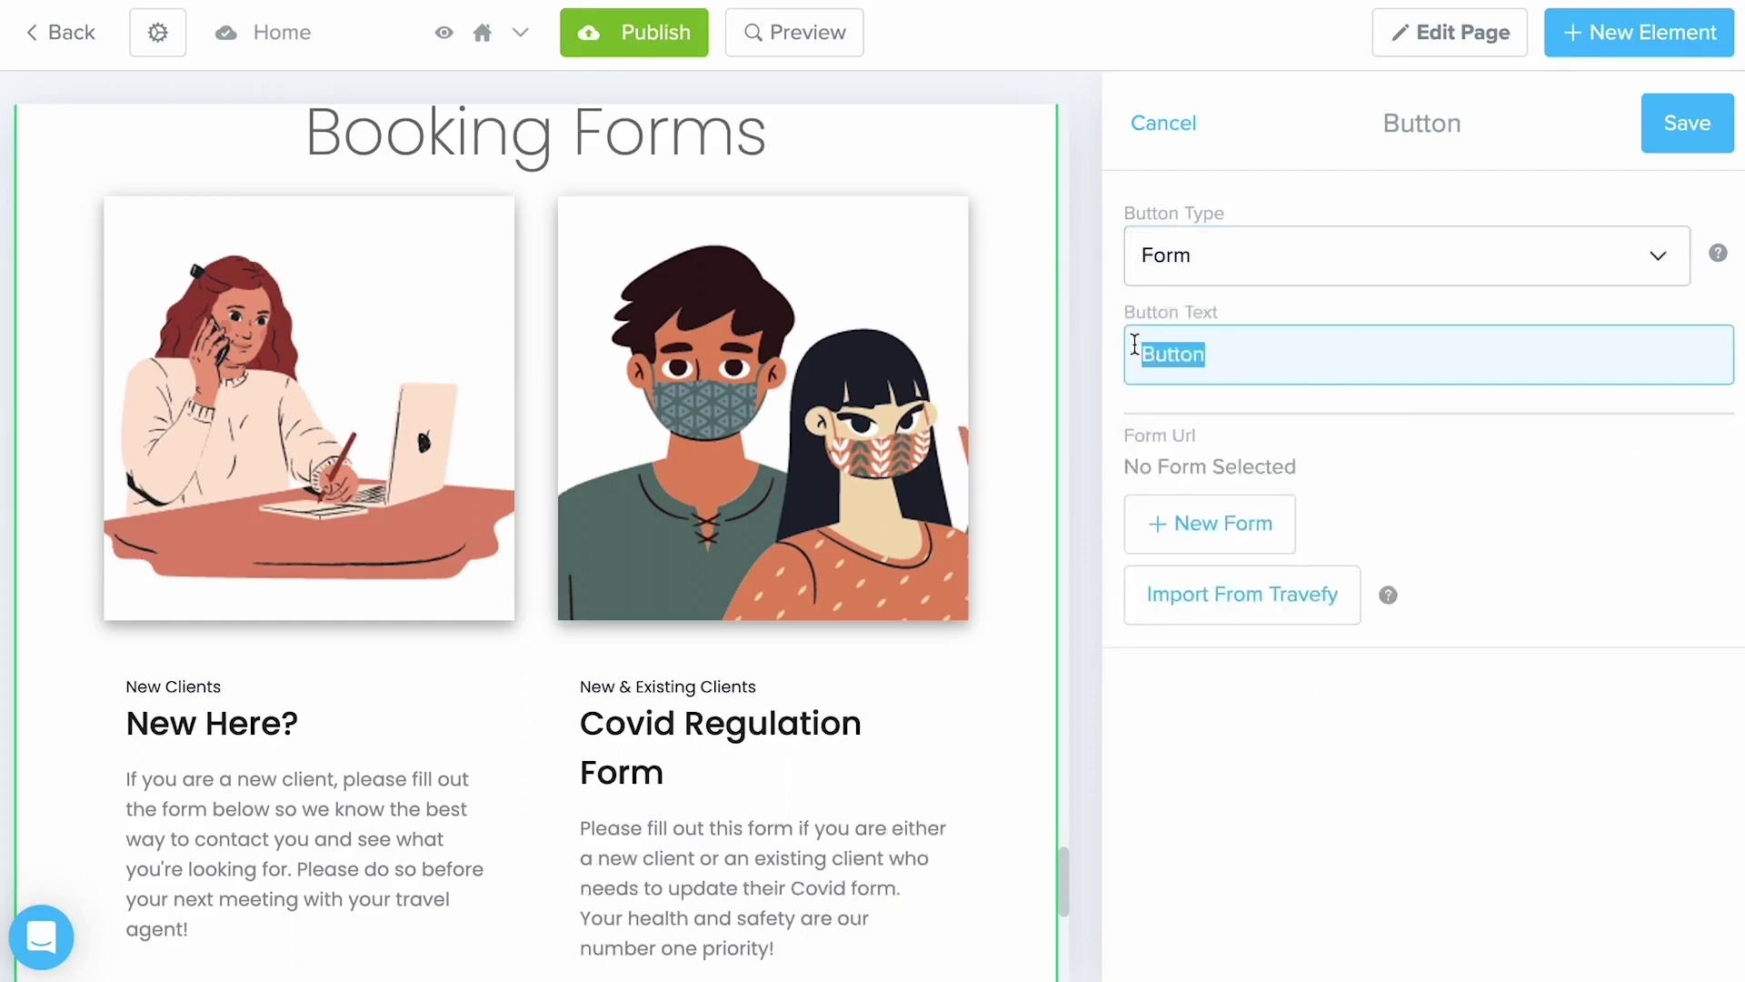
pyautogui.press('BackSpace')
pyautogui.scroll(-3, 442, 491)
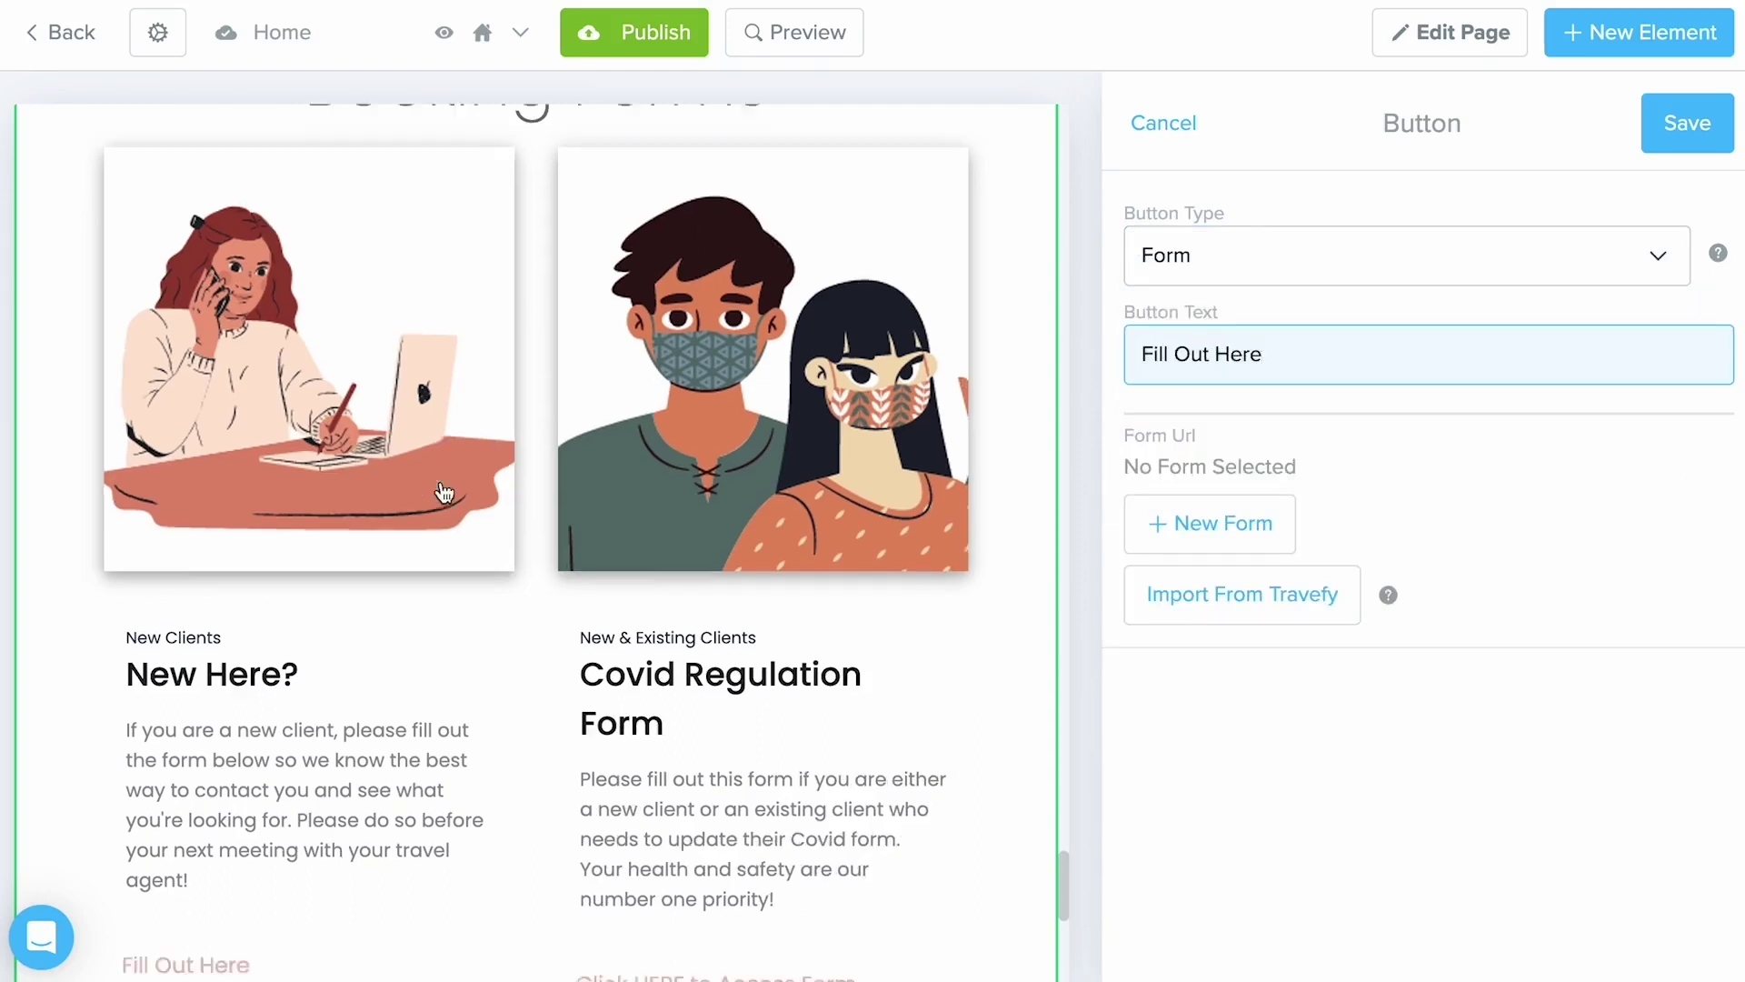
pyautogui.click(1509, 517)
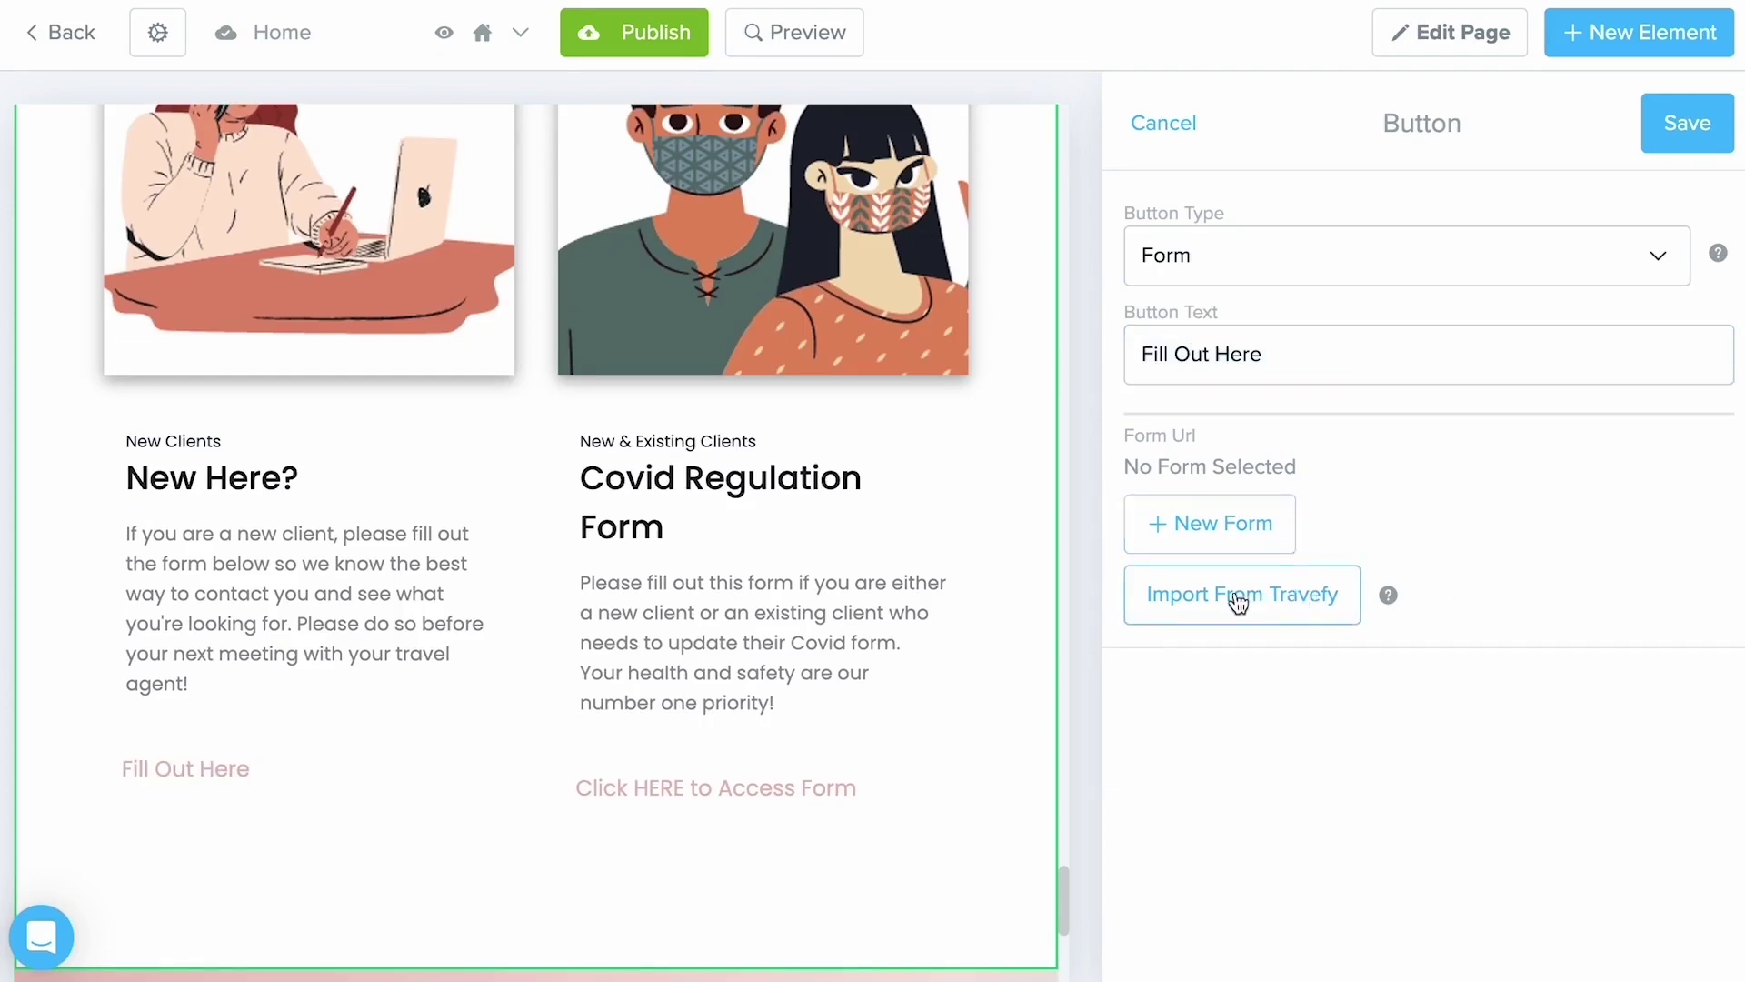
pyautogui.click(1277, 600)
pyautogui.scroll(-1, 1276, 596)
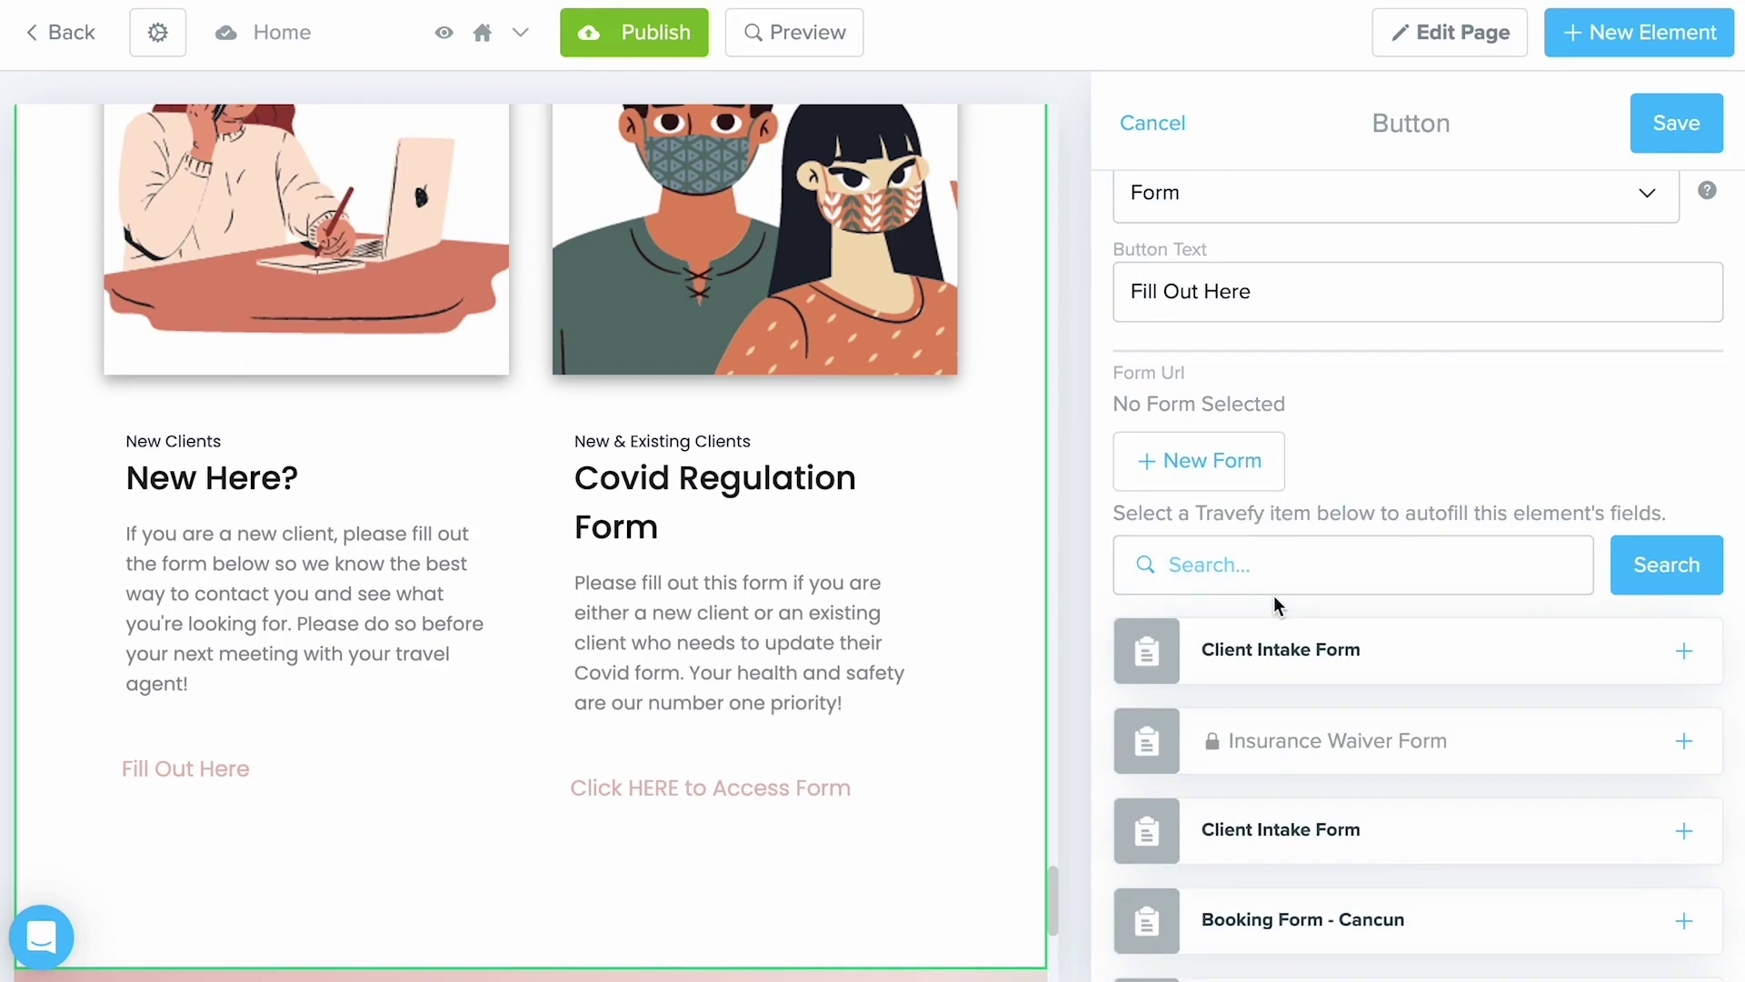
# Step: Create a Client Intake Form from the New Trip Inquiry template for the button and save it
pyautogui.click(1244, 465)
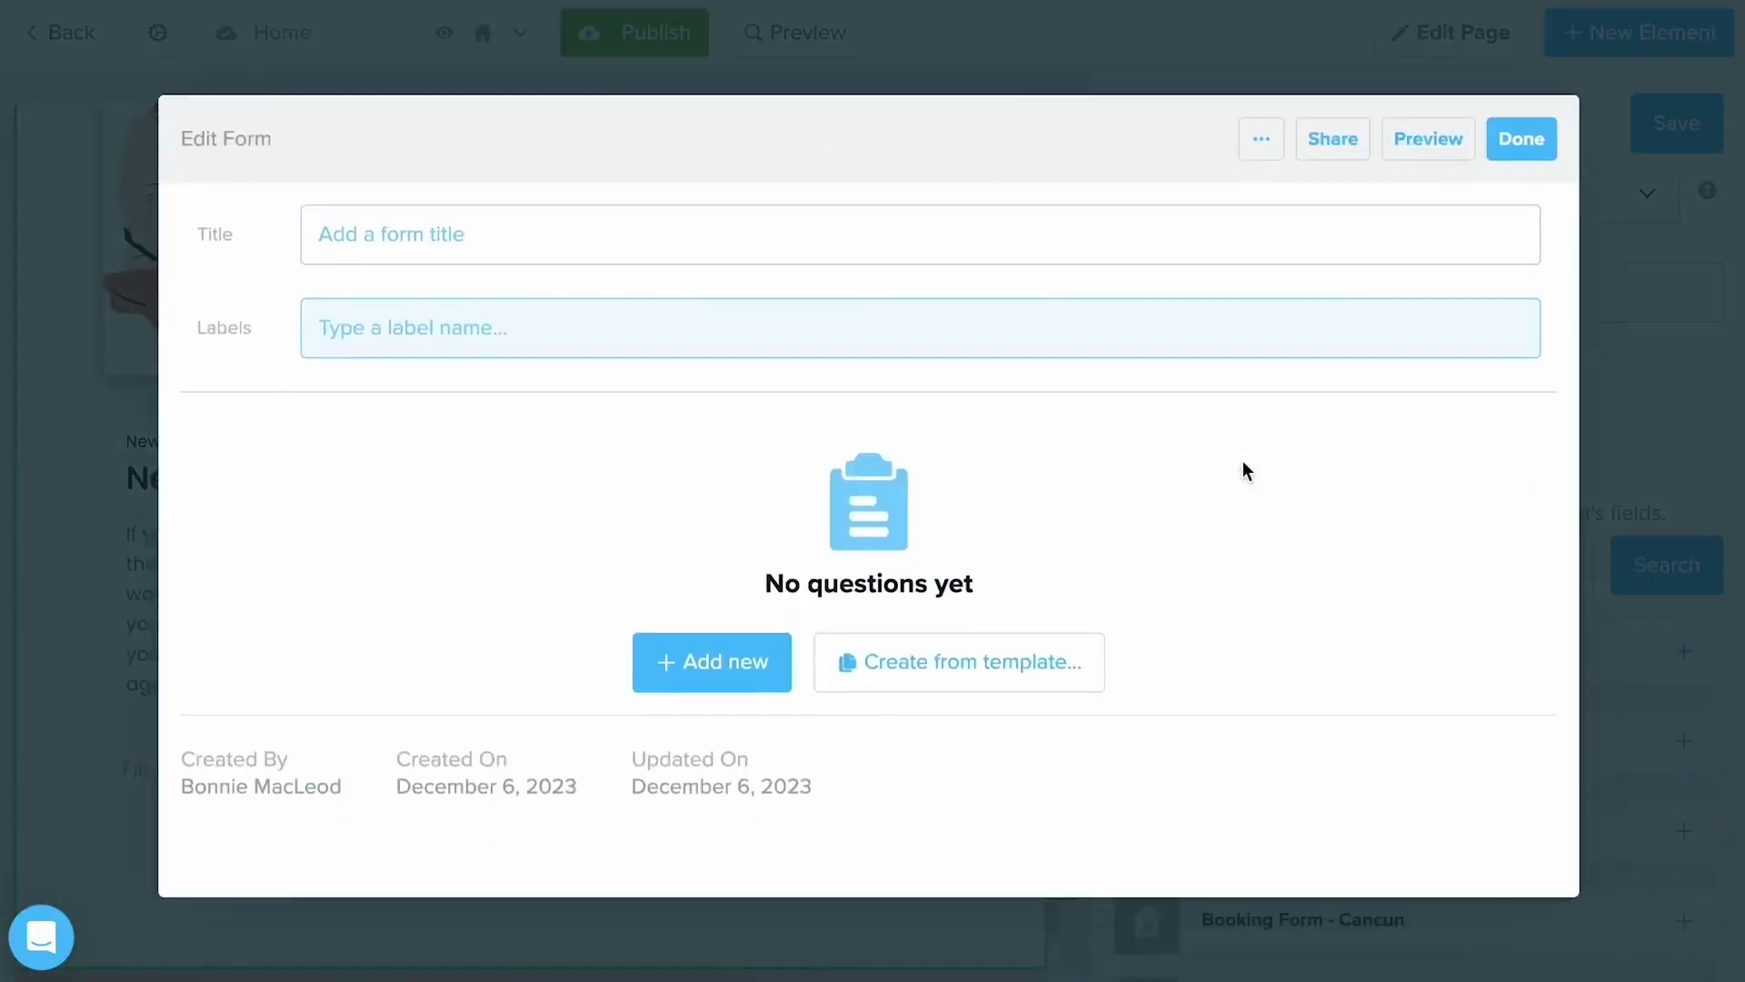
pyautogui.click(1009, 666)
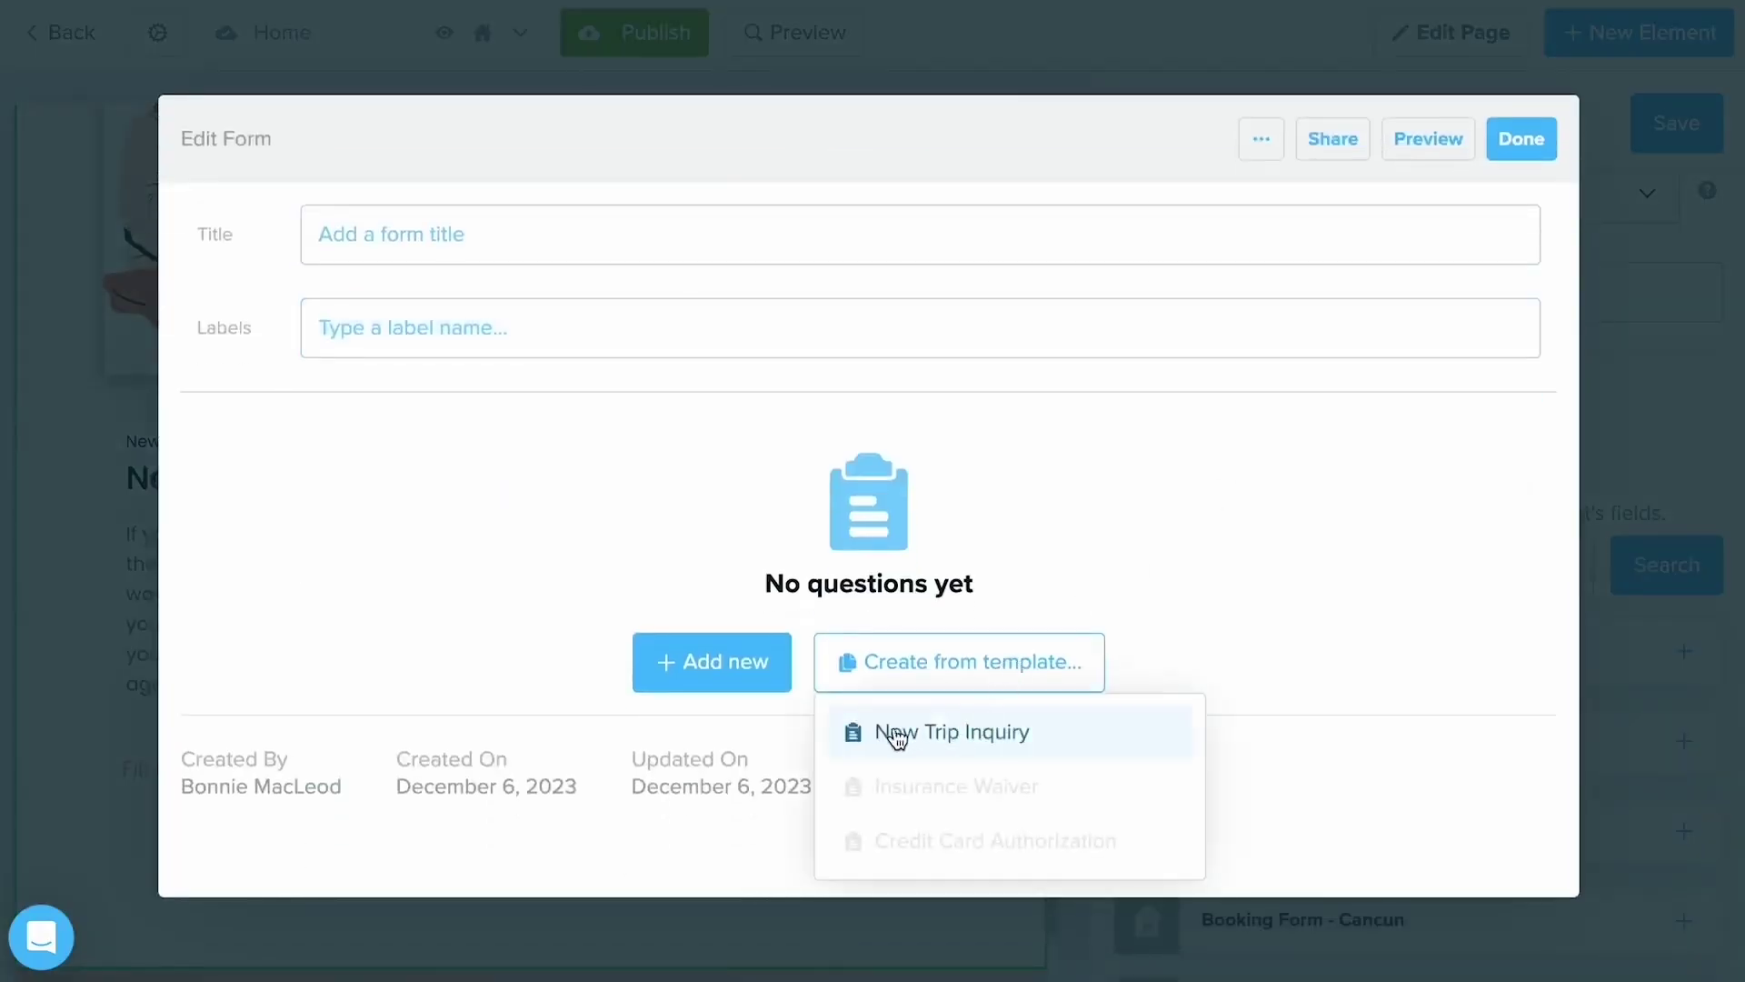
pyautogui.click(1081, 736)
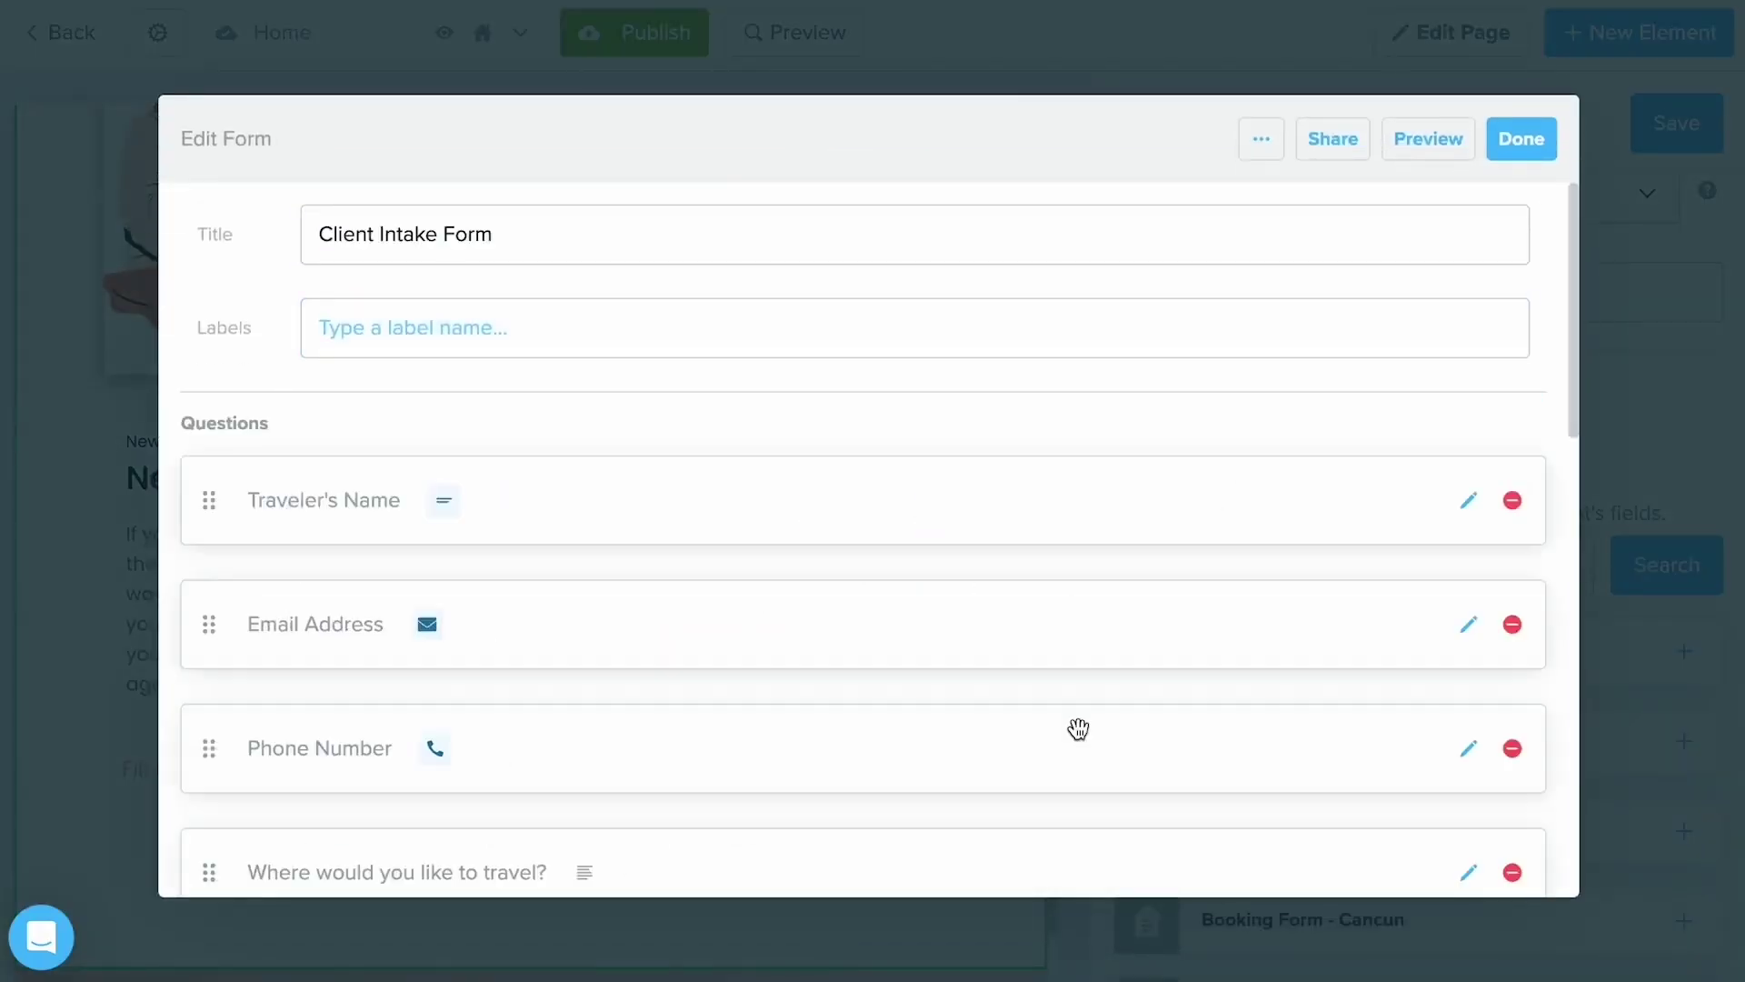
pyautogui.click(1517, 160)
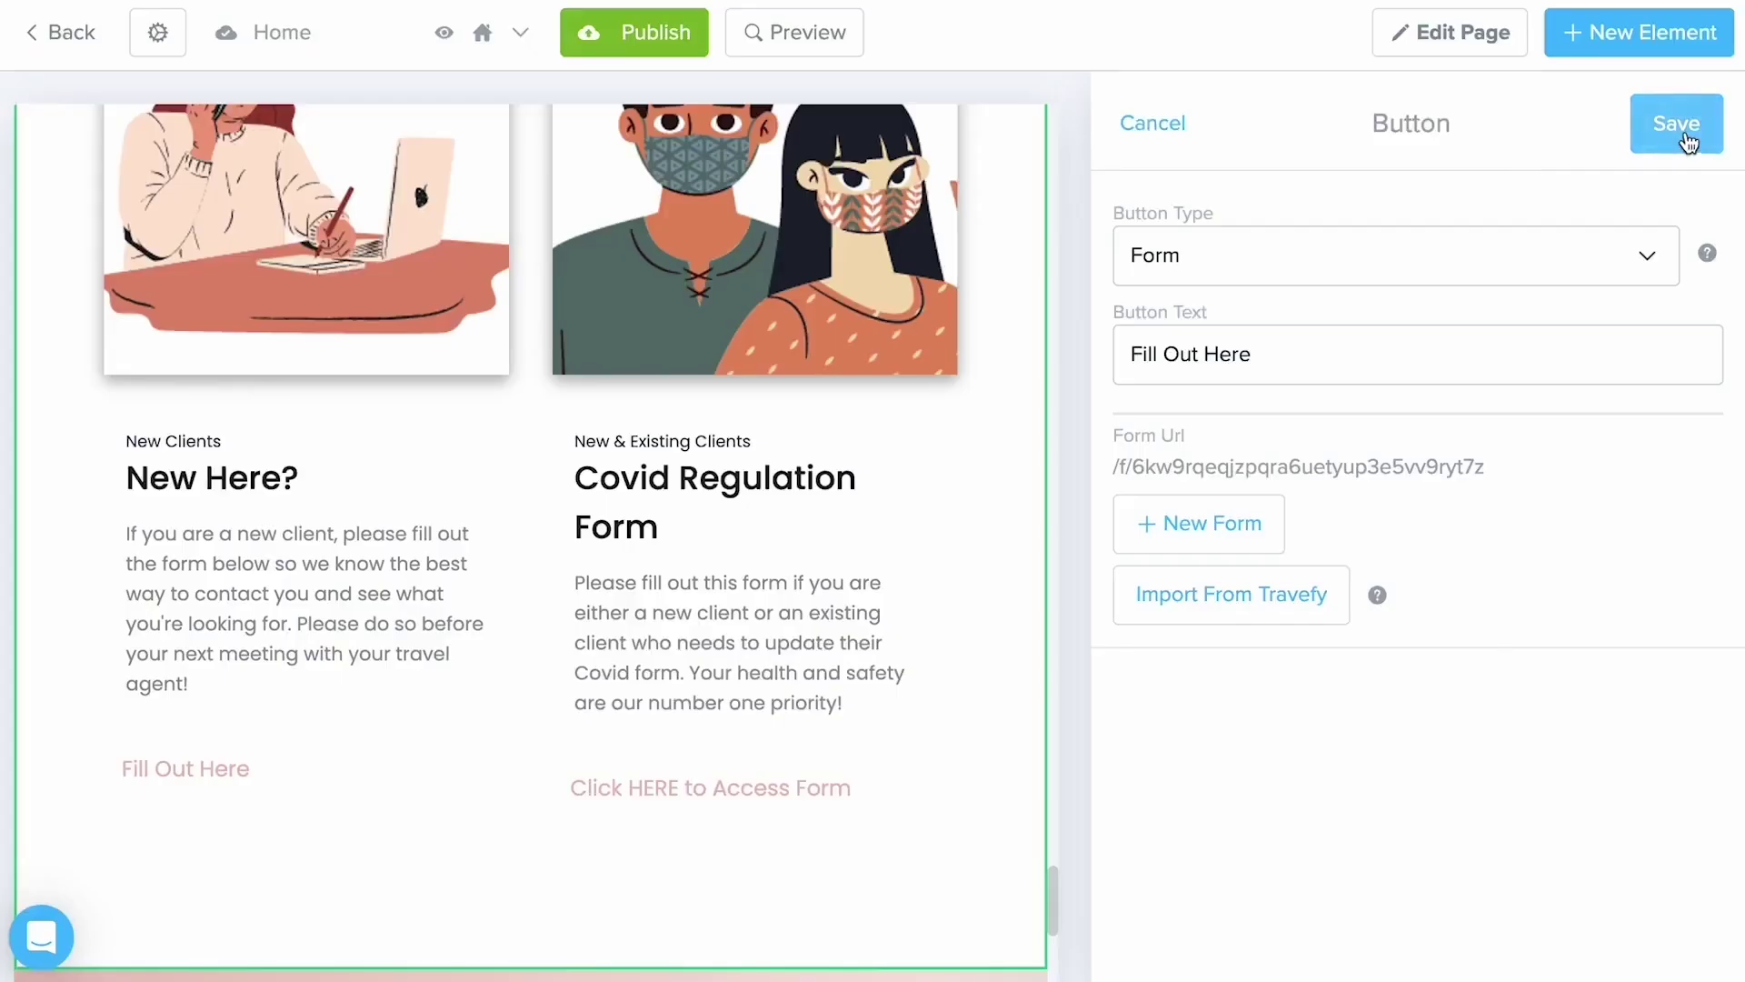
pyautogui.click(1686, 138)
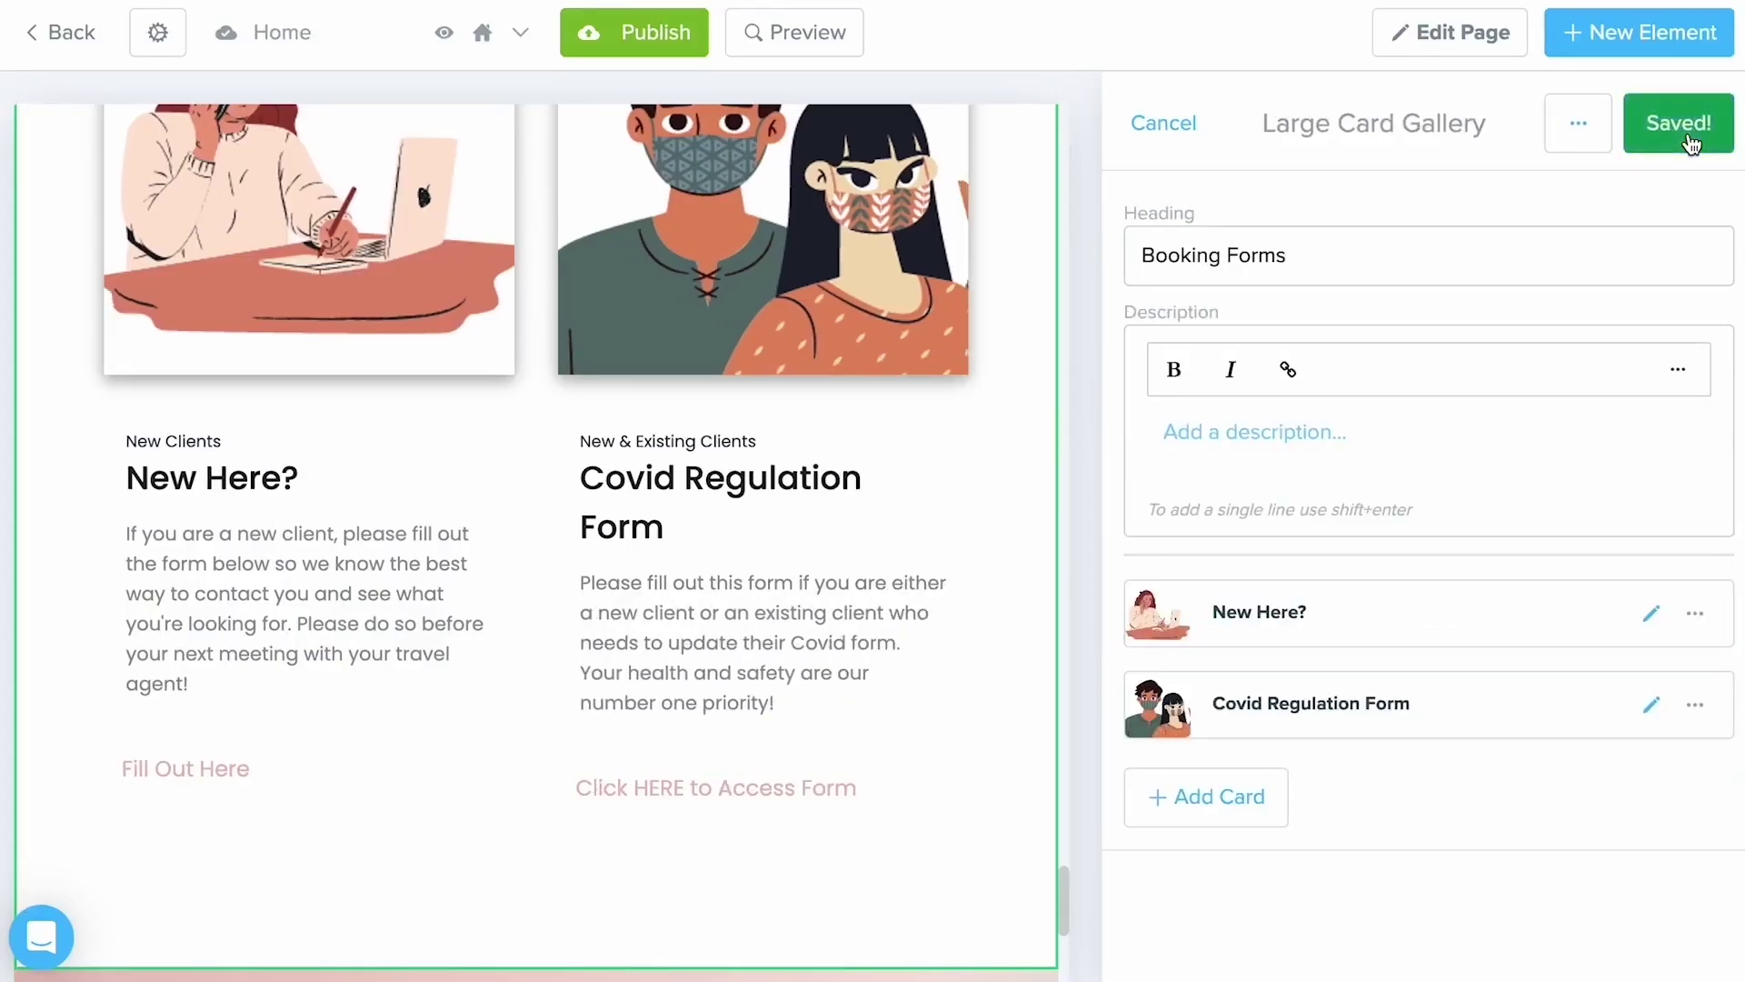
pyautogui.scroll(5, 1301, 187)
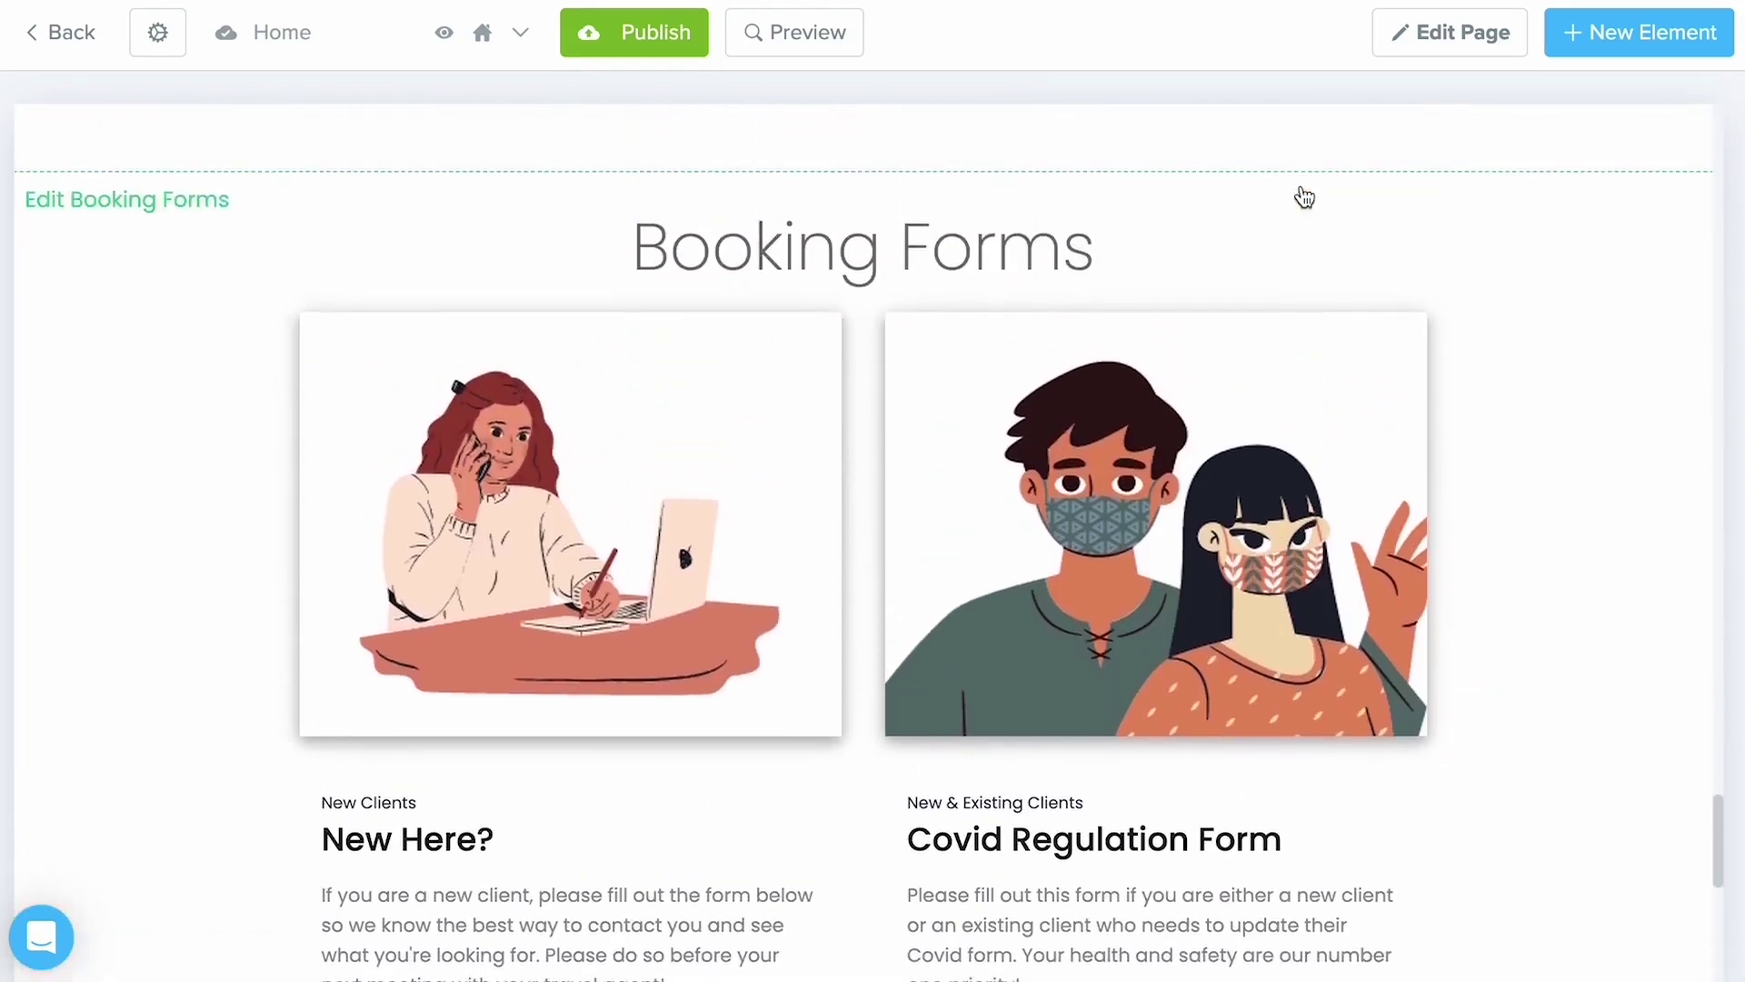
# Step: Preview the Home page and open the Desert Oasis trip page from Upcoming Trips
pyautogui.click(830, 46)
pyautogui.scroll(-9, 805, 354)
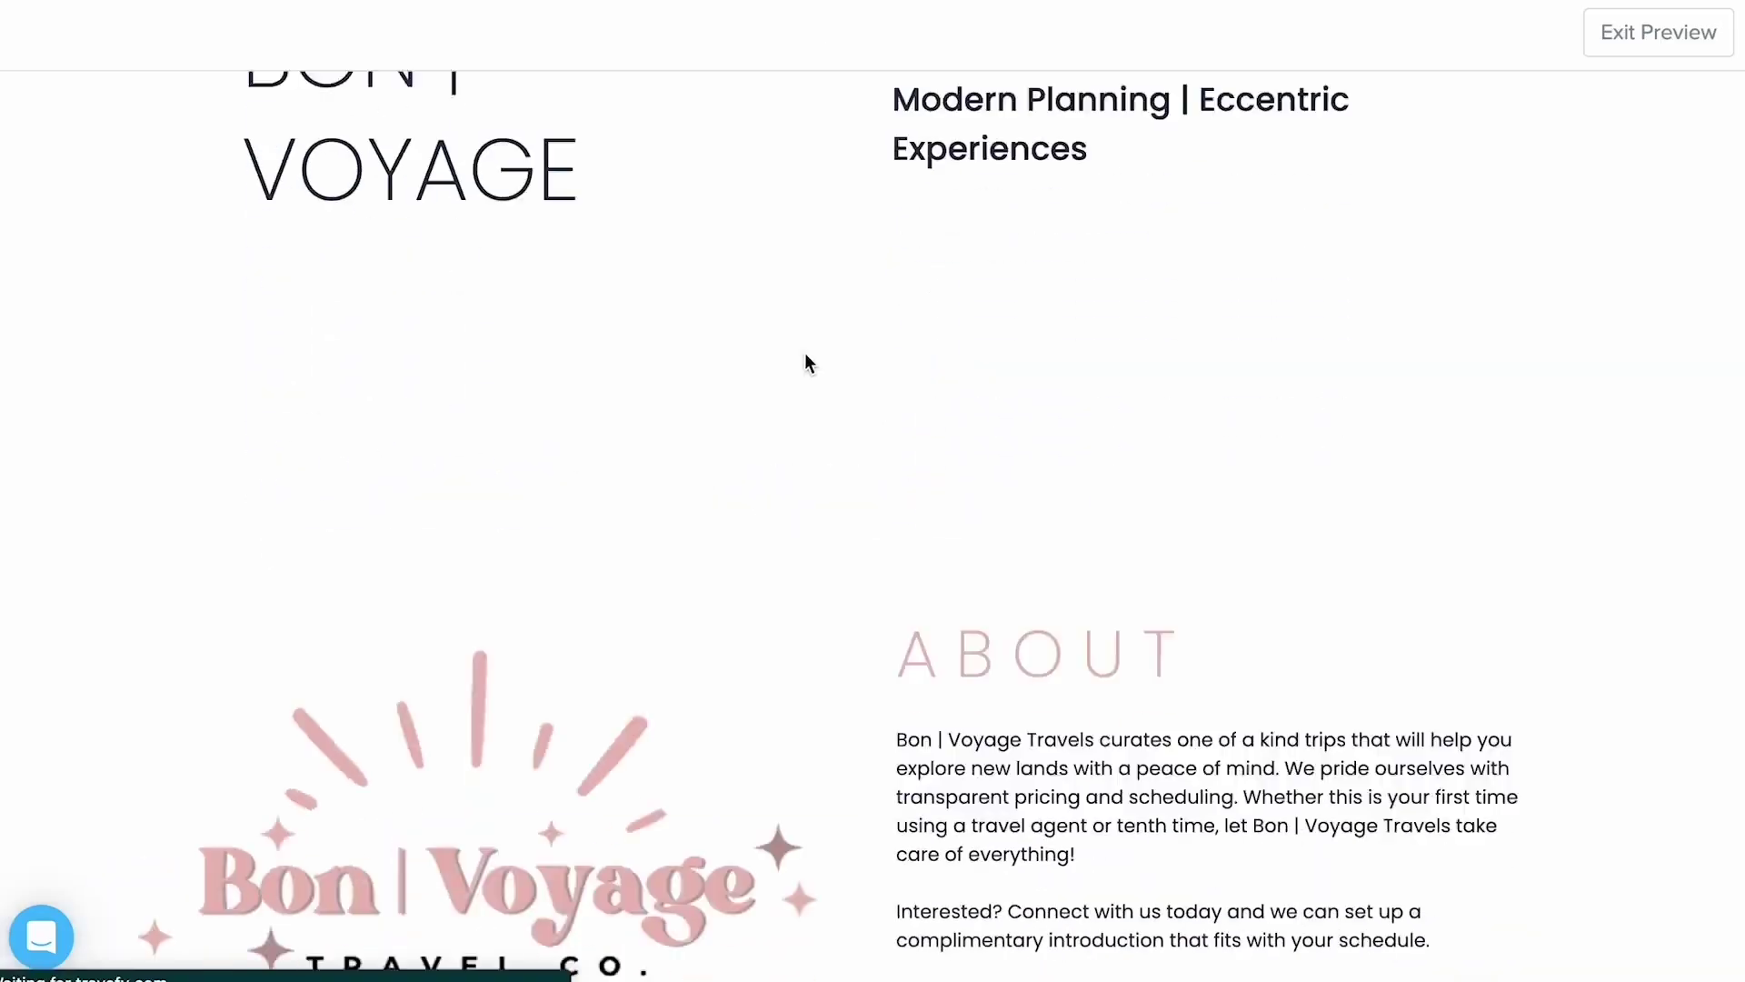
pyautogui.scroll(-15, 805, 357)
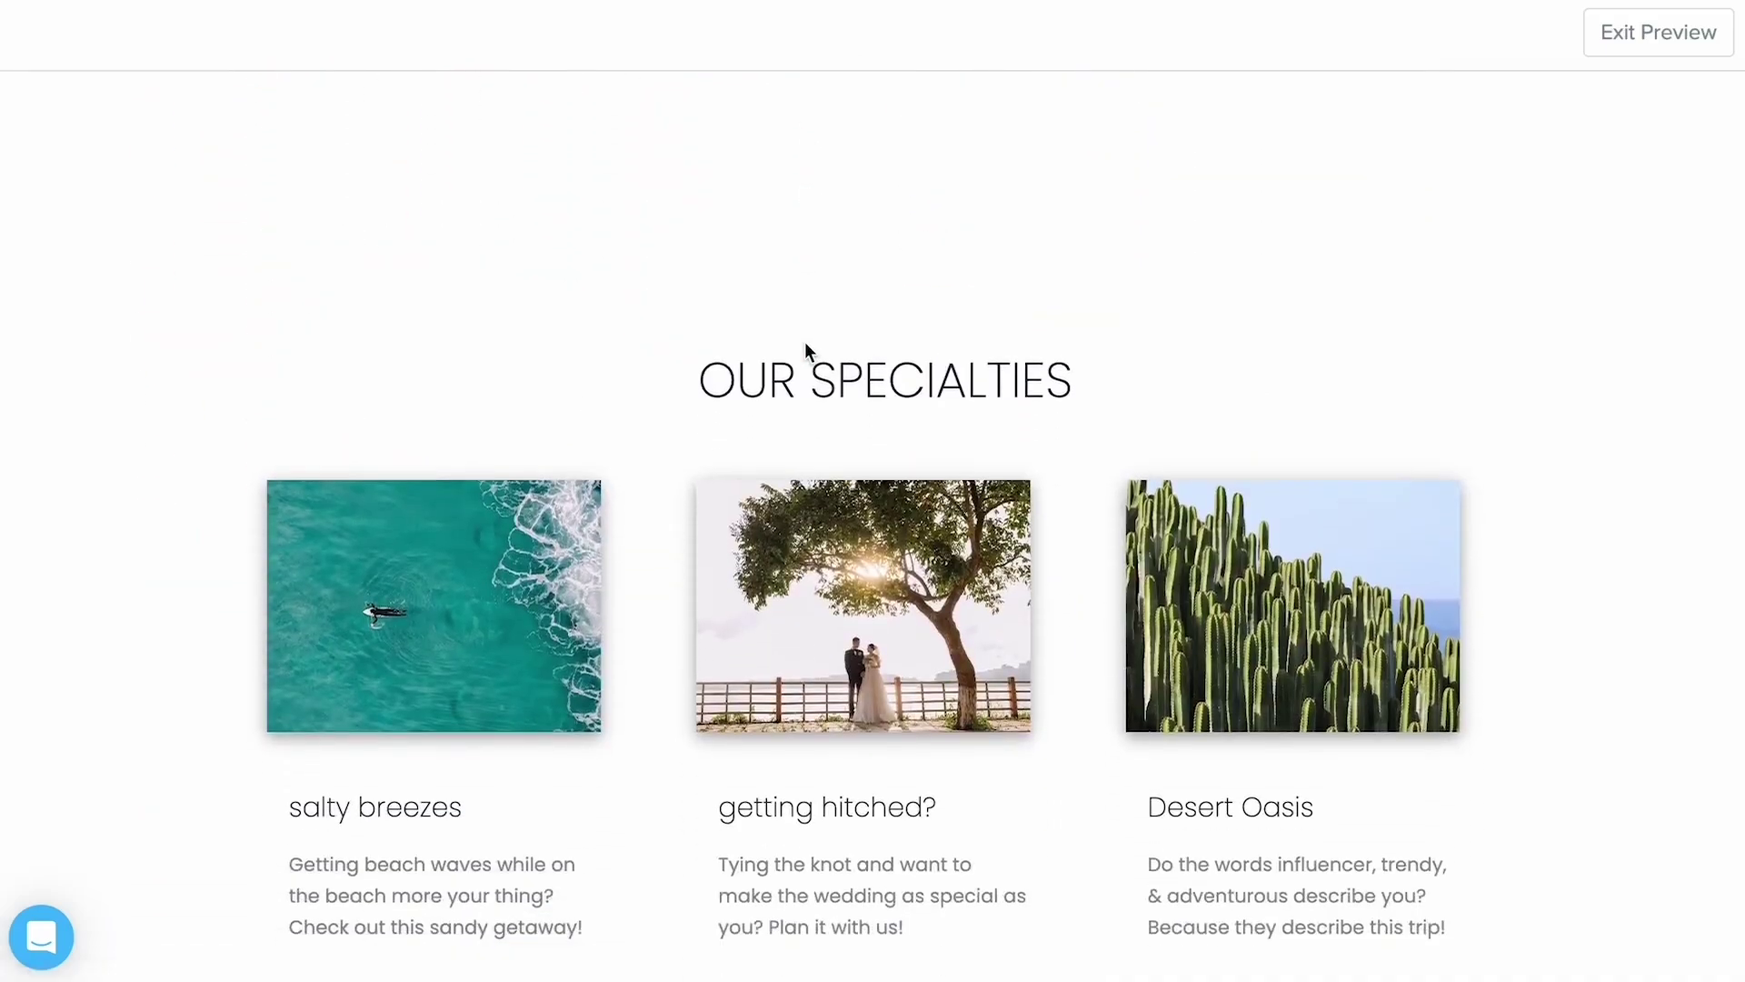
pyautogui.scroll(-4, 806, 342)
pyautogui.scroll(2, 805, 341)
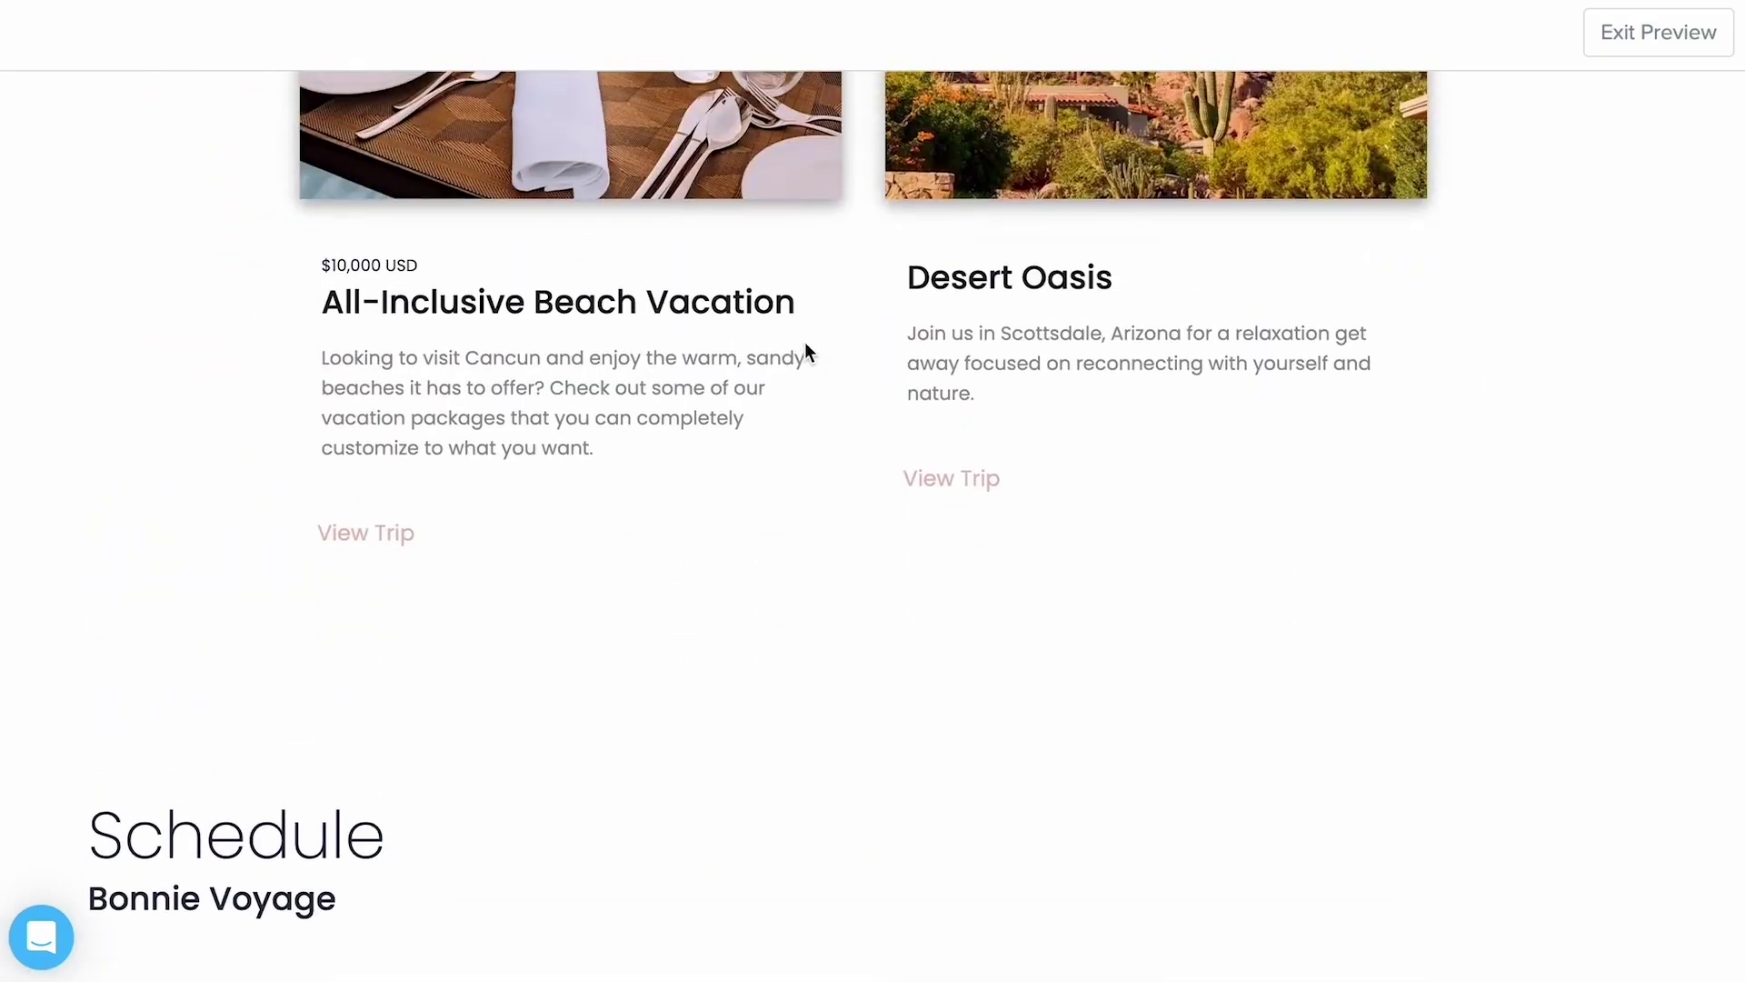
pyautogui.click(909, 473)
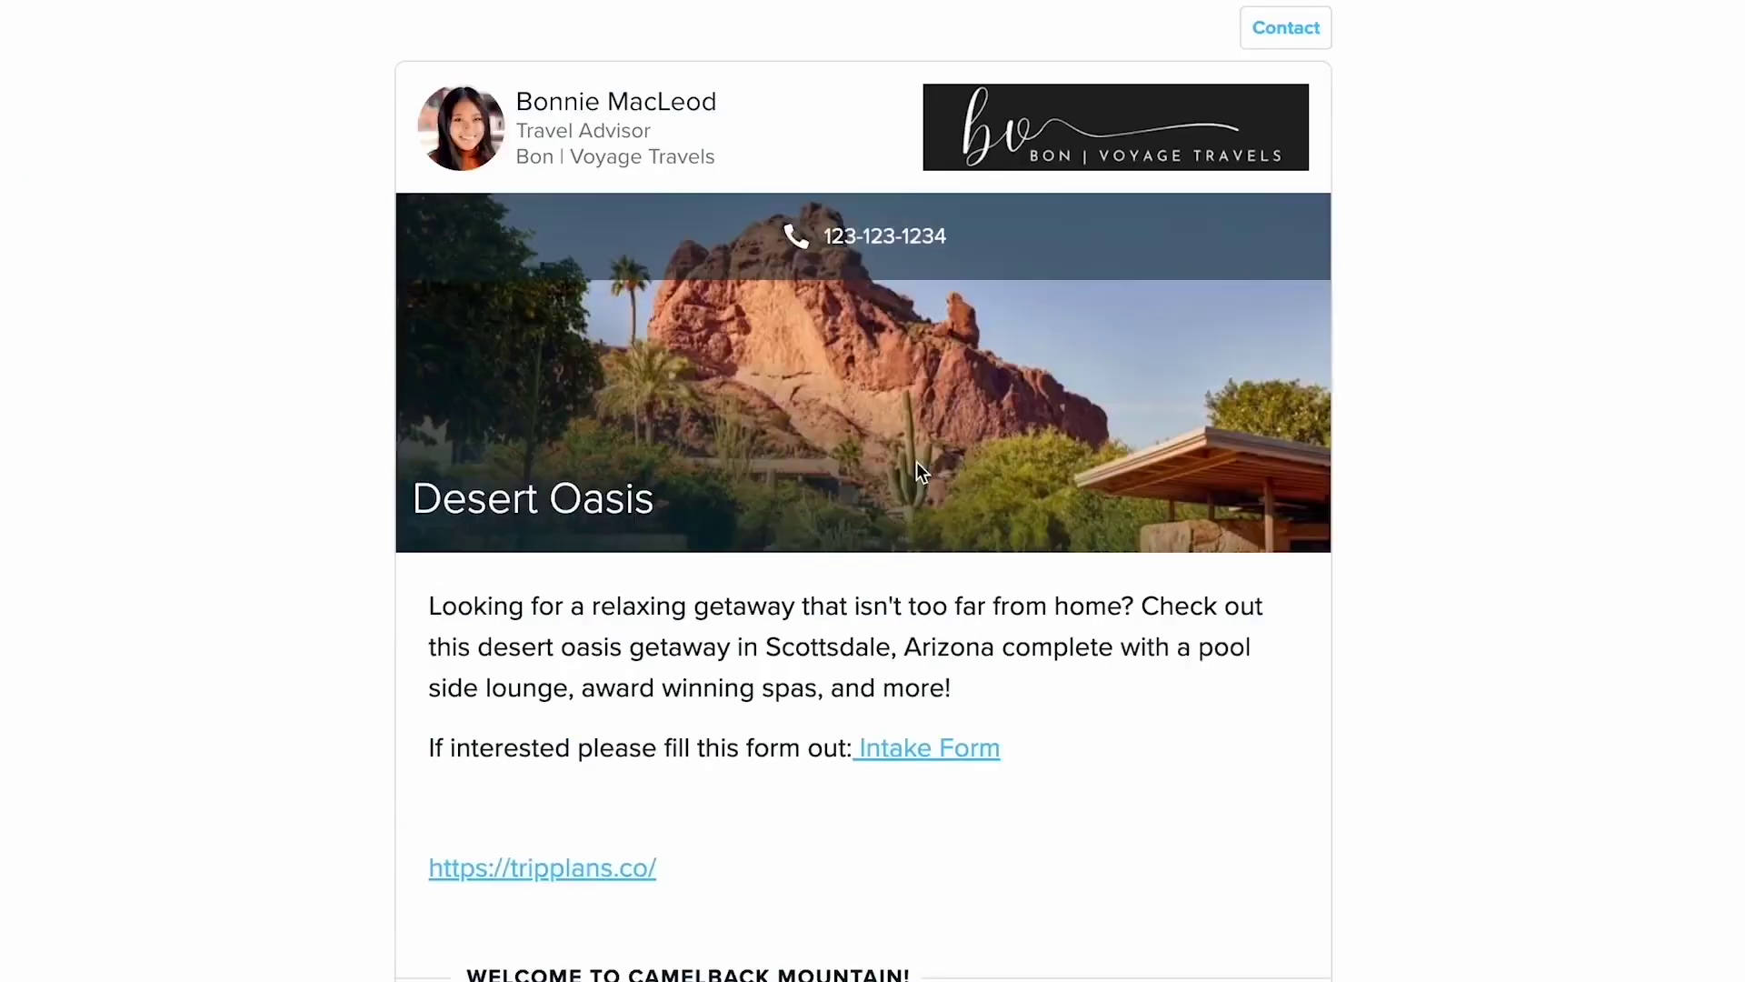
# Step: Open and close the trip page's advisor contact form, then scroll back through the preview
pyautogui.scroll(-4, 917, 465)
pyautogui.scroll(4, 916, 462)
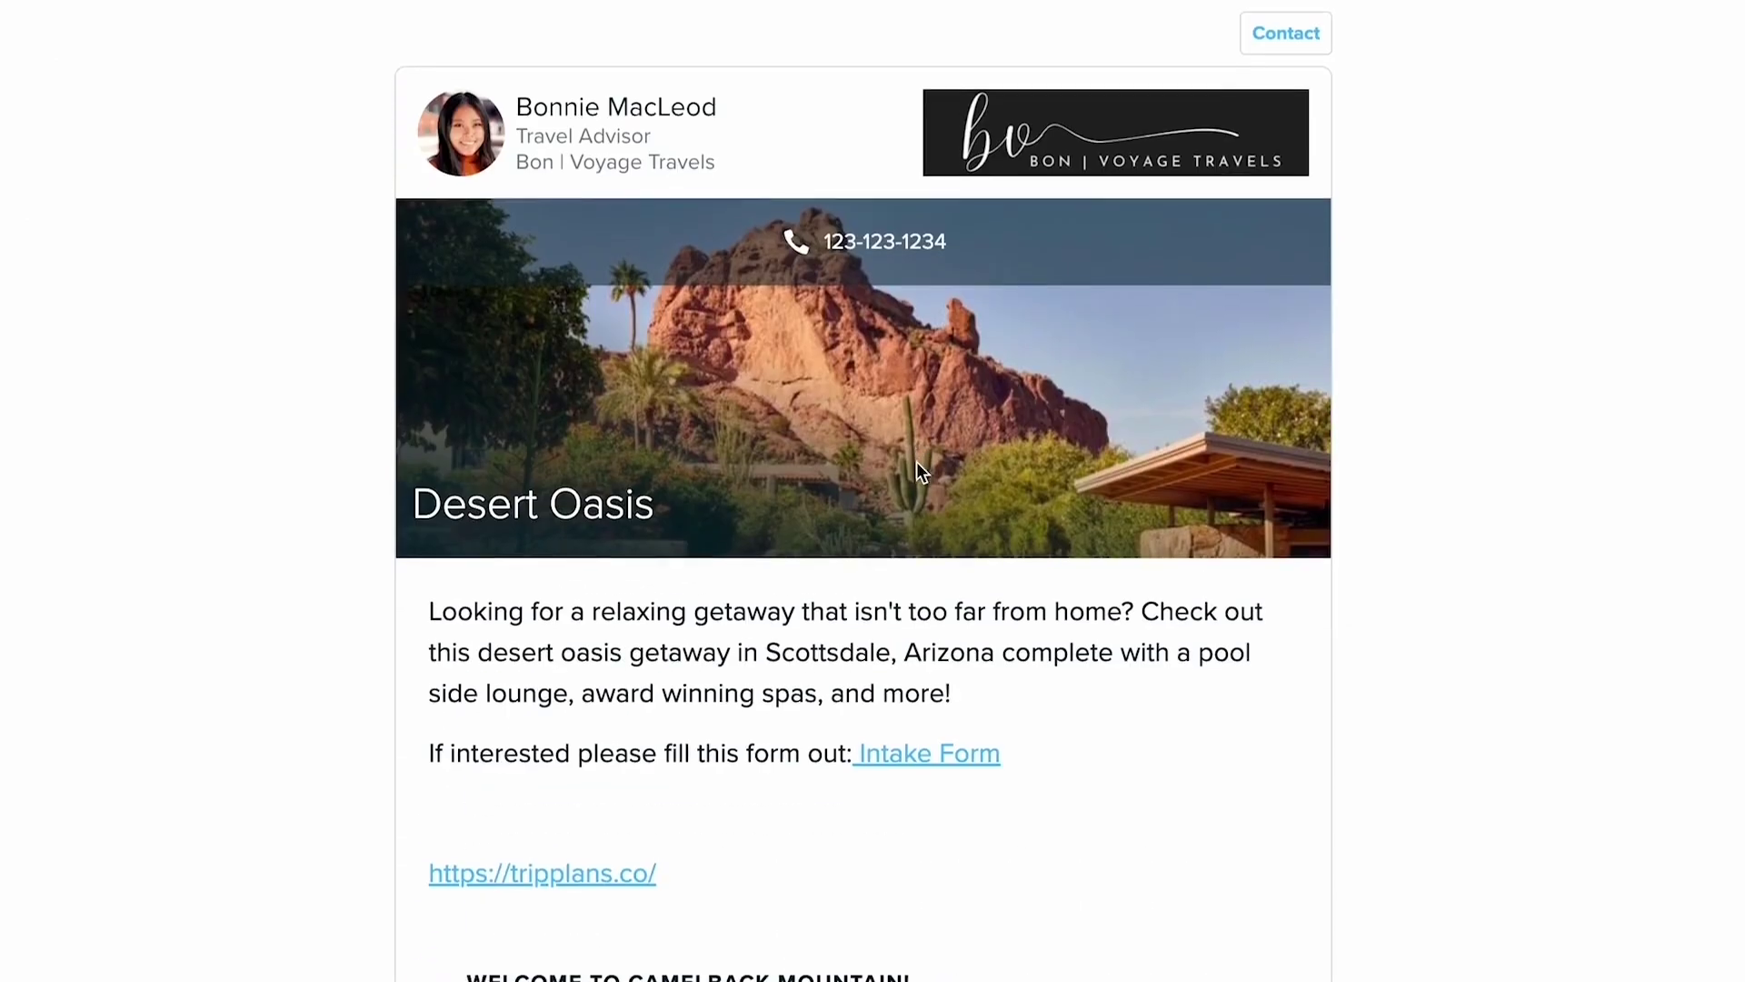
pyautogui.click(1284, 33)
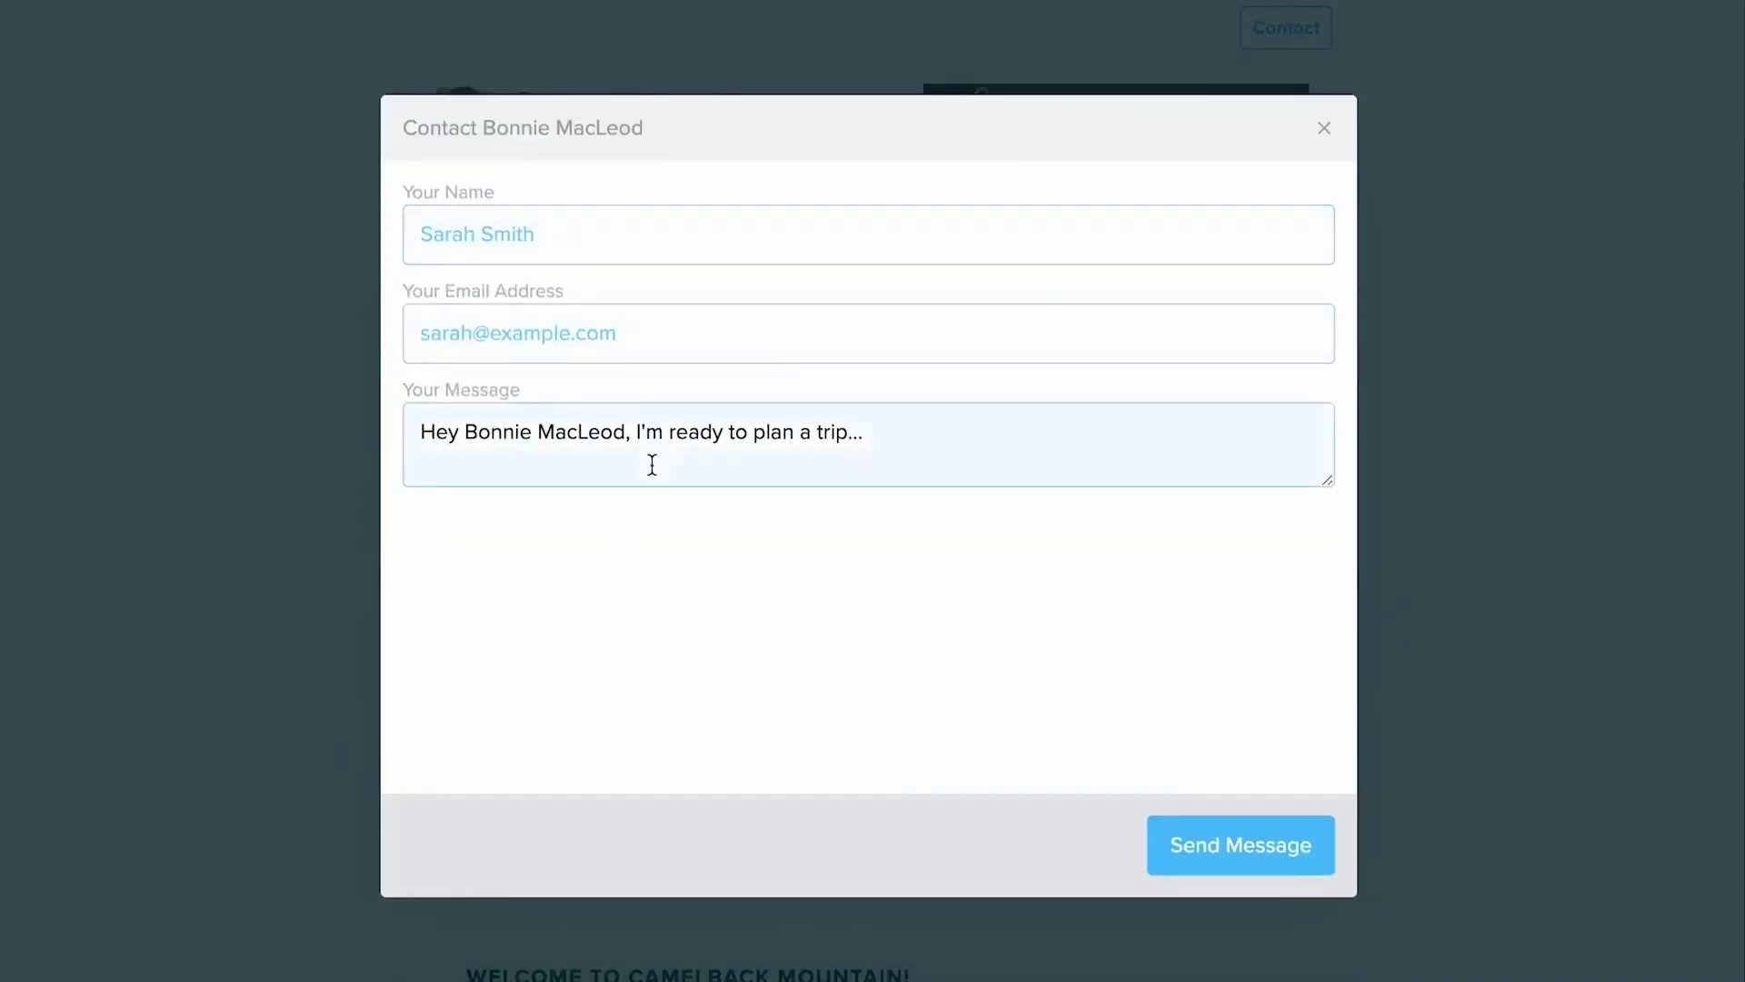
pyautogui.click(1330, 128)
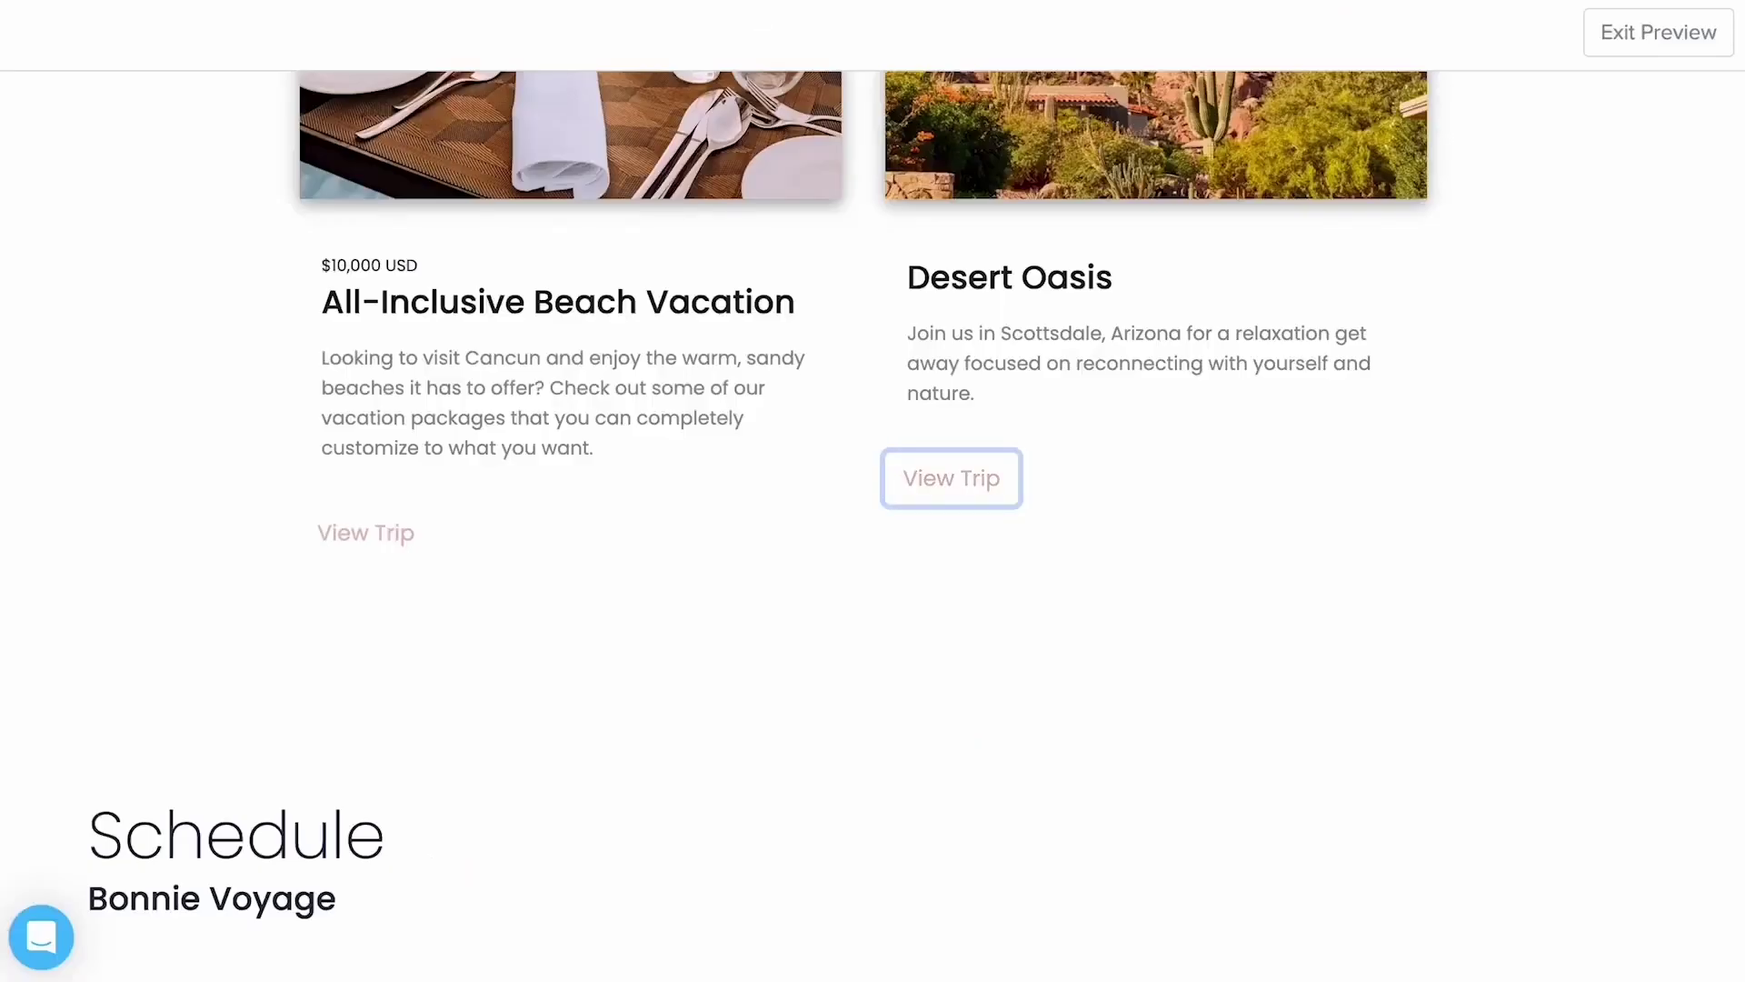
pyautogui.scroll(-15, 794, 383)
pyautogui.scroll(-15, 795, 383)
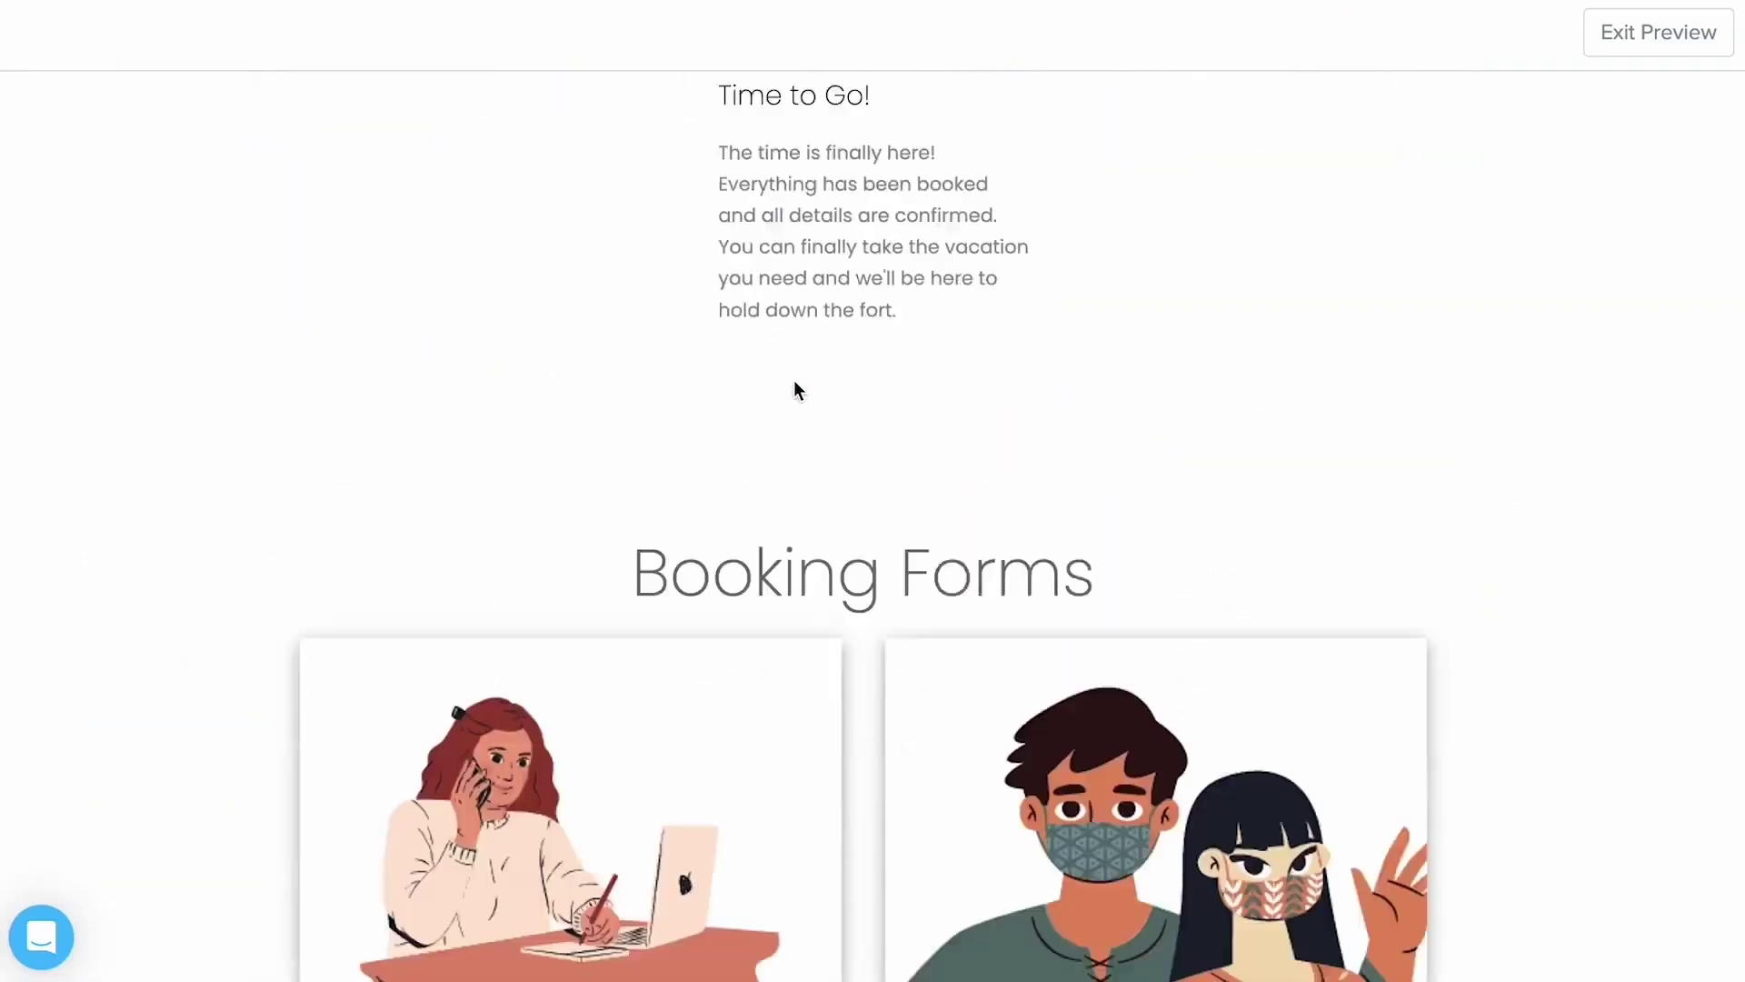
# Step: Test Fill Out Here, close the Client Intake Form, and exit the preview
pyautogui.click(378, 782)
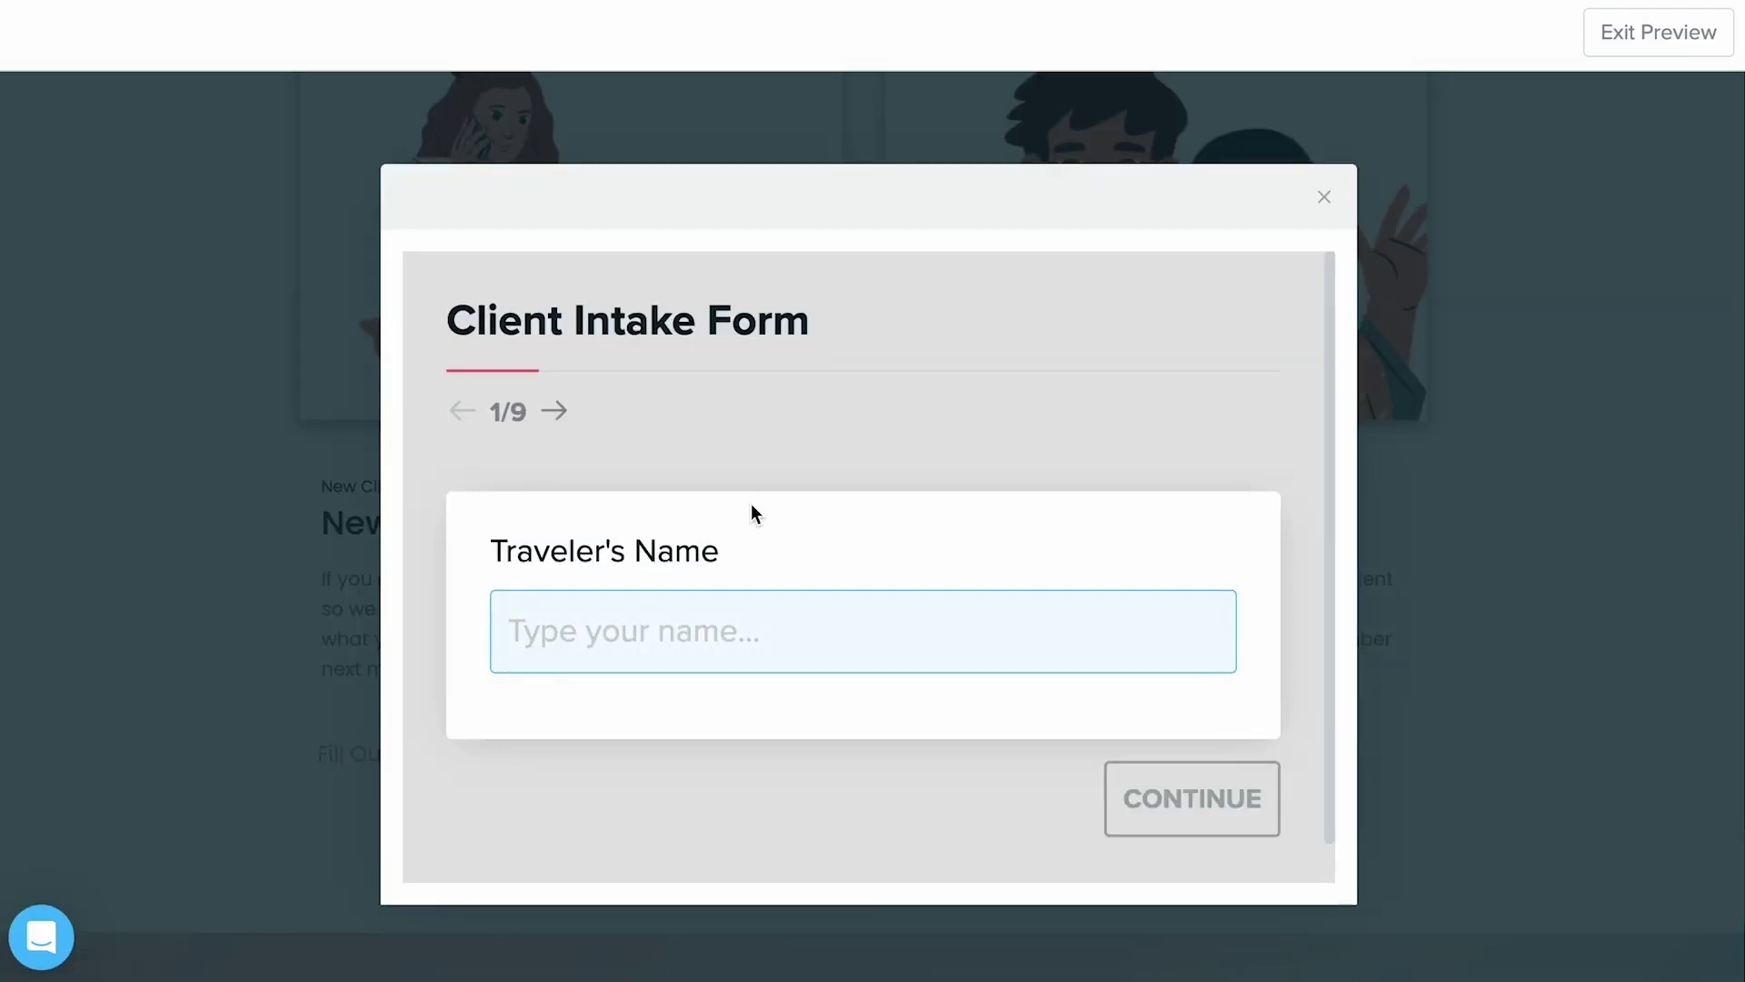
pyautogui.click(1325, 198)
pyautogui.scroll(3, 1334, 189)
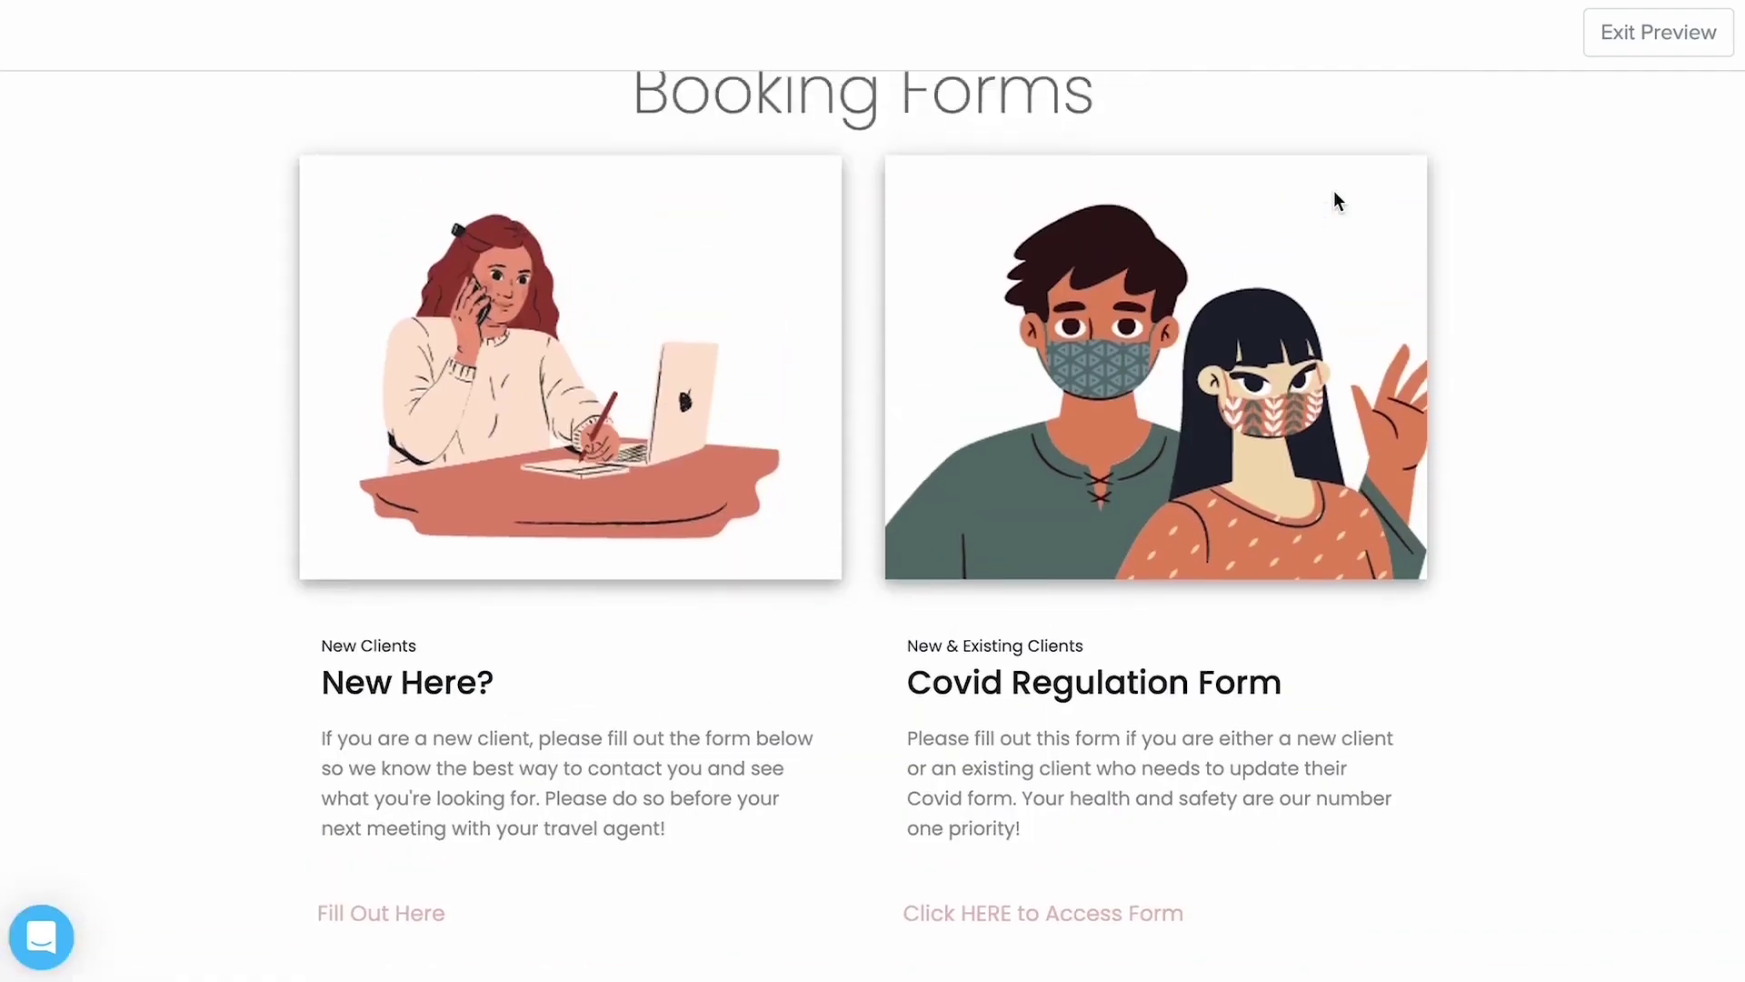
pyautogui.click(1660, 37)
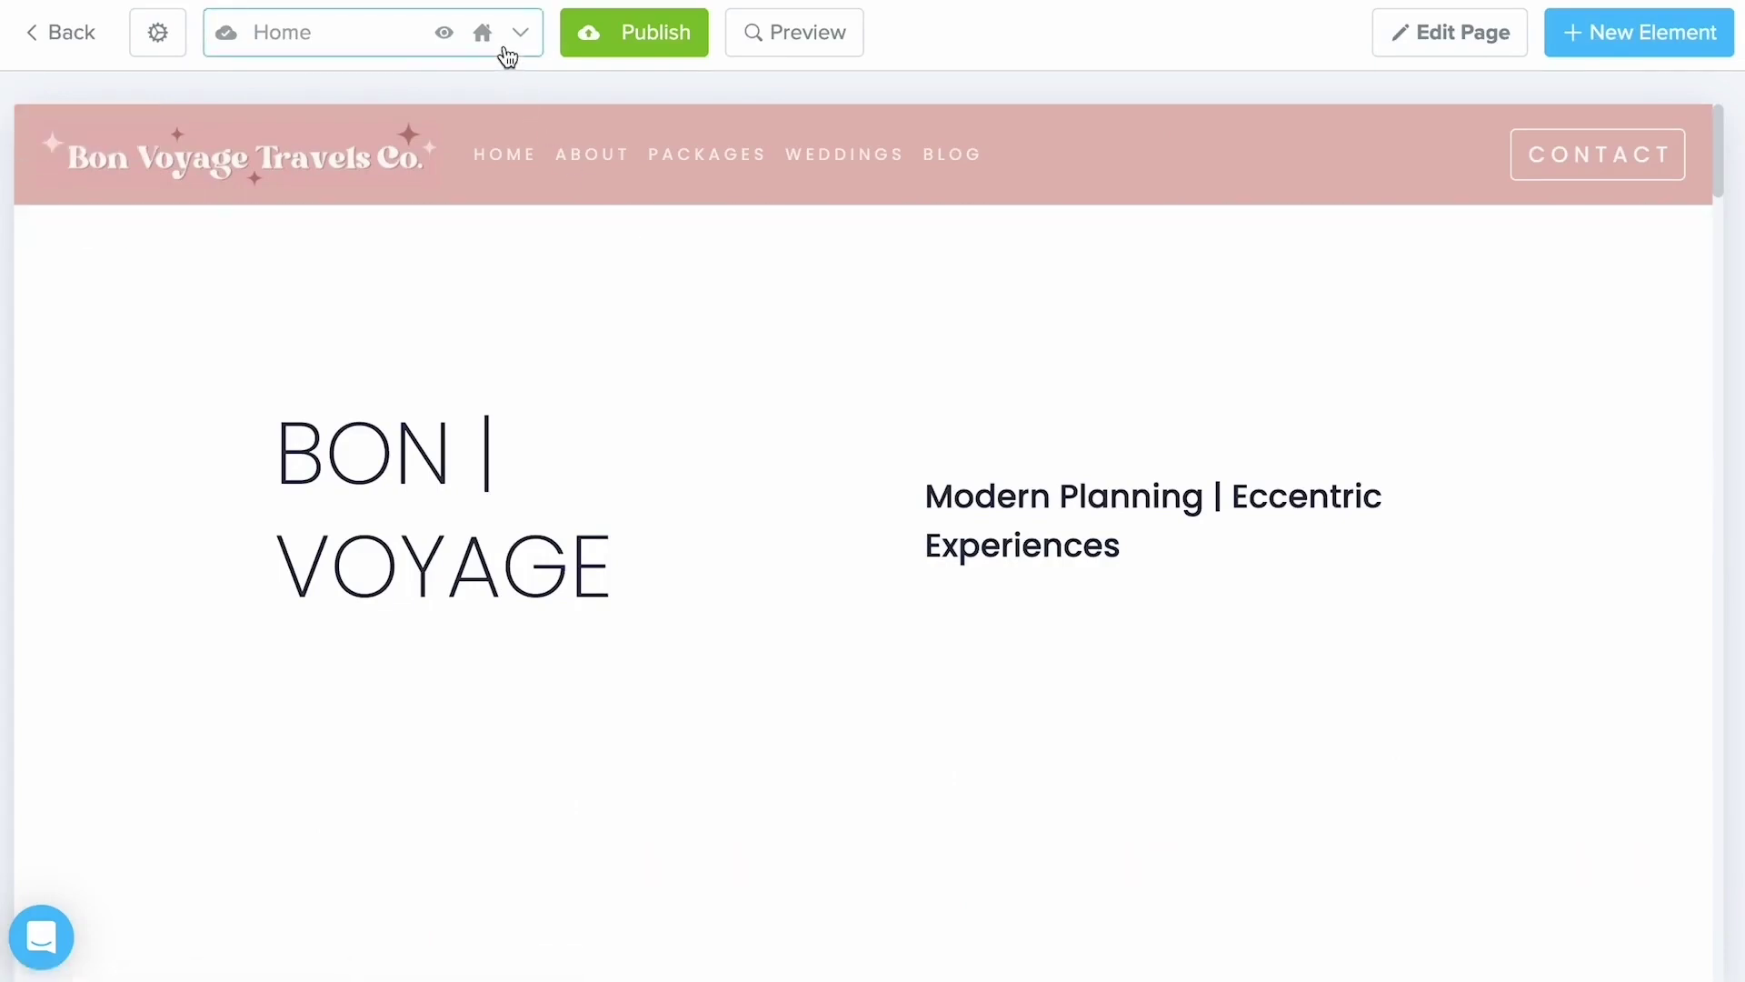
# Step: Check the site pages list, then open the Navbar panel with its logo and page links
pyautogui.click(507, 55)
pyautogui.scroll(-4, 494, 273)
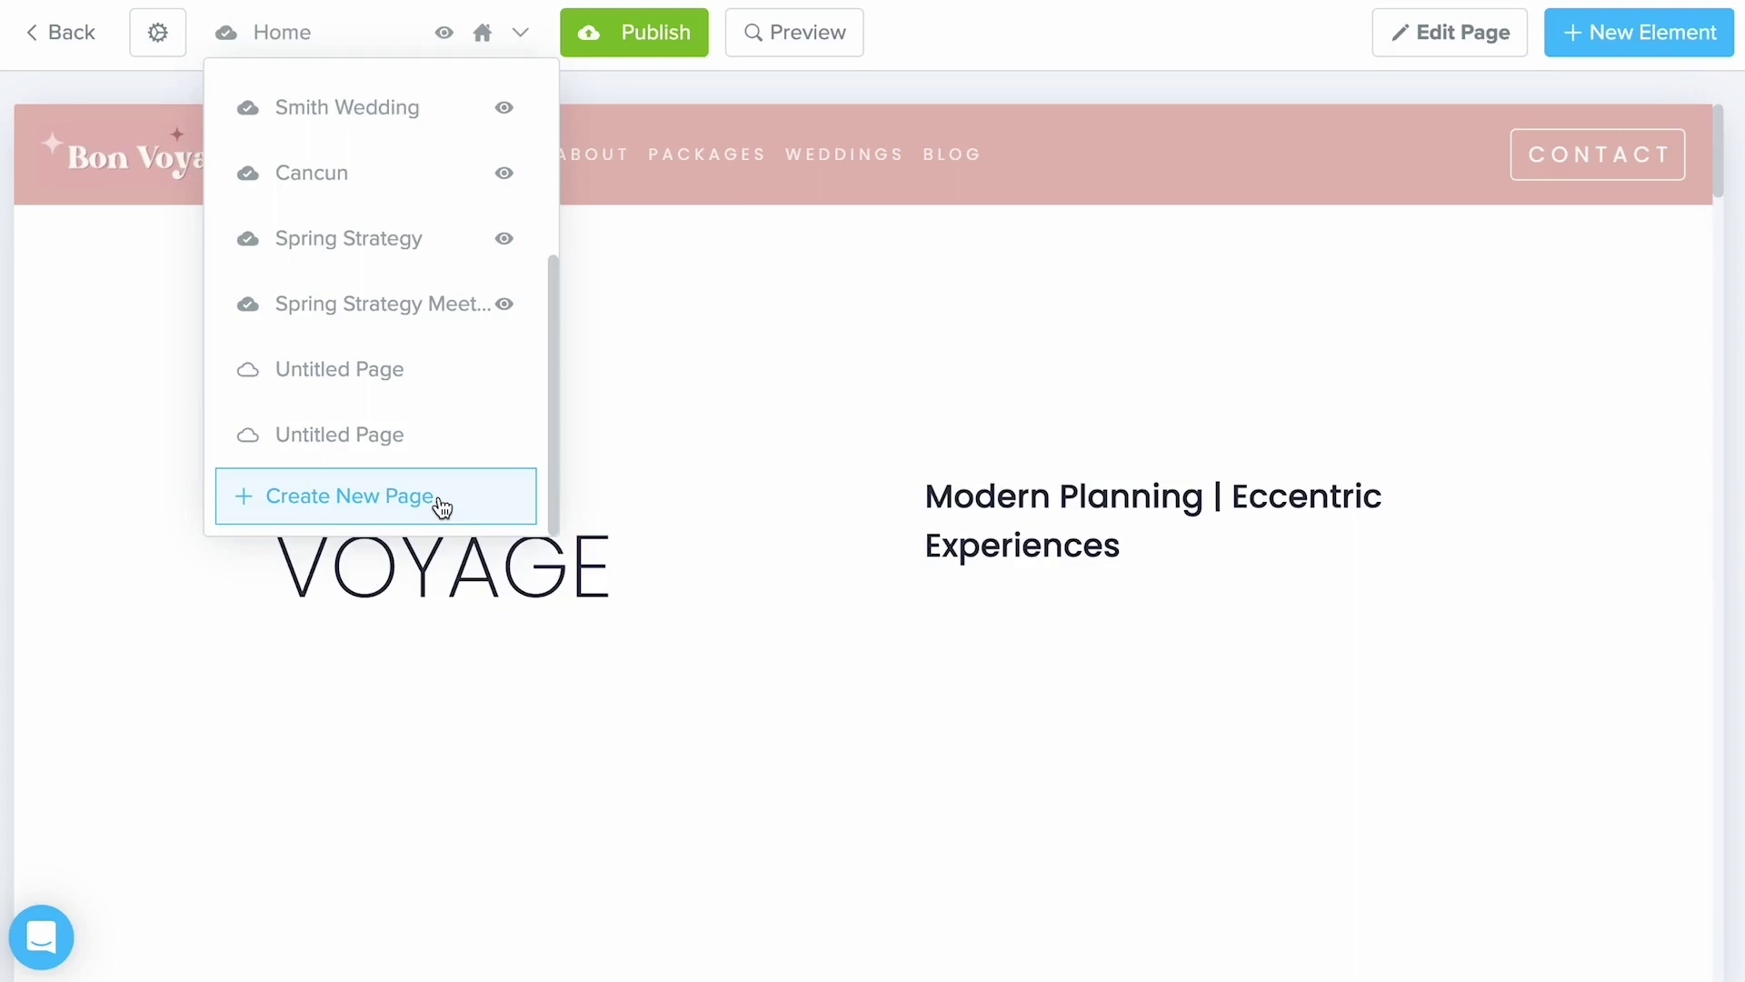
pyautogui.click(997, 48)
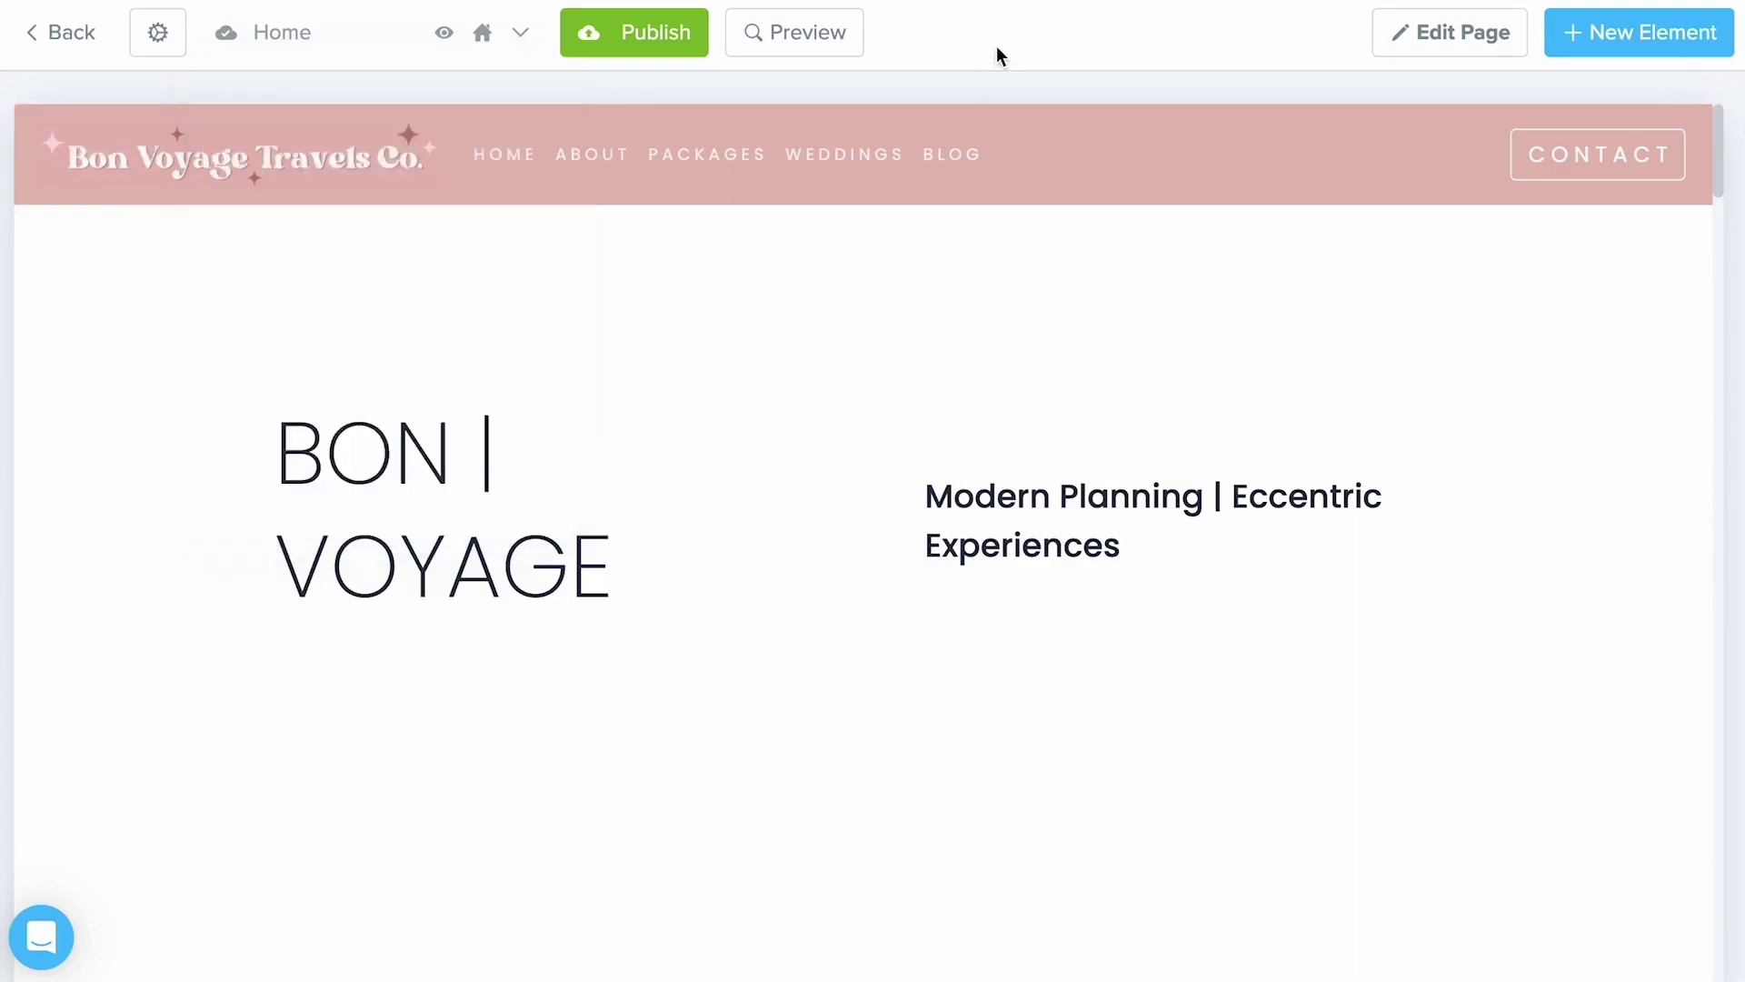
pyautogui.click(1031, 150)
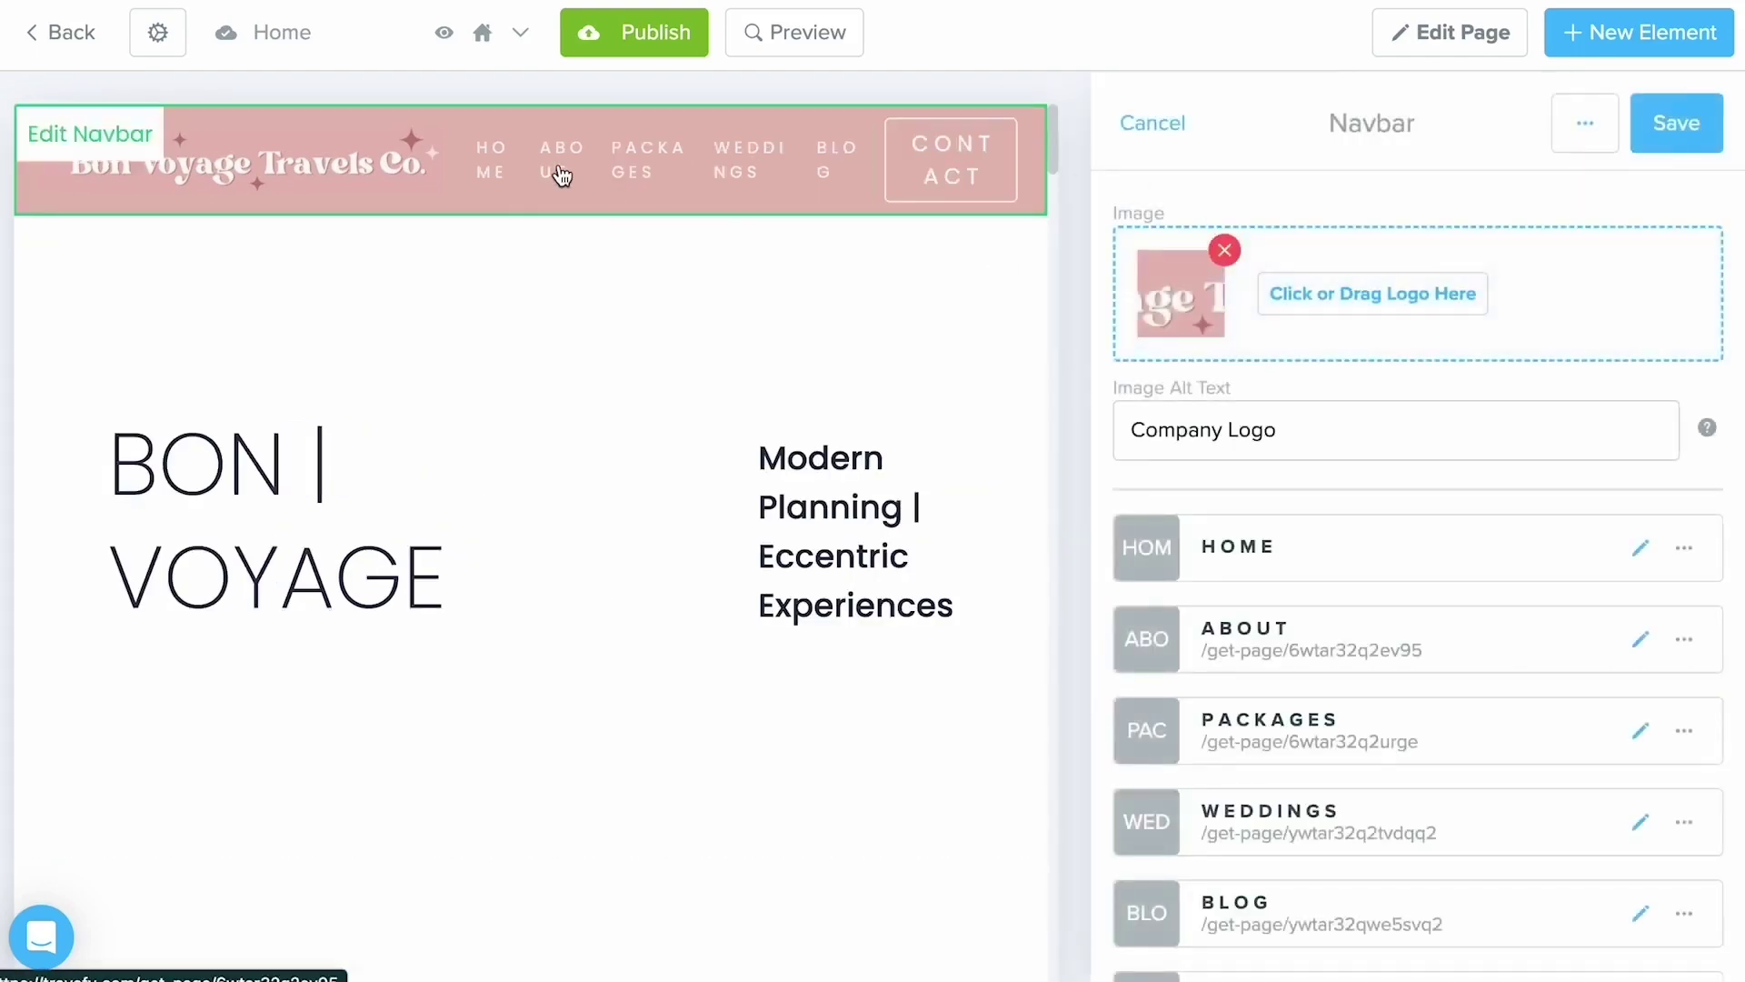
# Step: Start a new navbar Link item with Link Type set to Page and browse the page list
pyautogui.click(1476, 440)
pyautogui.scroll(-3, 1478, 442)
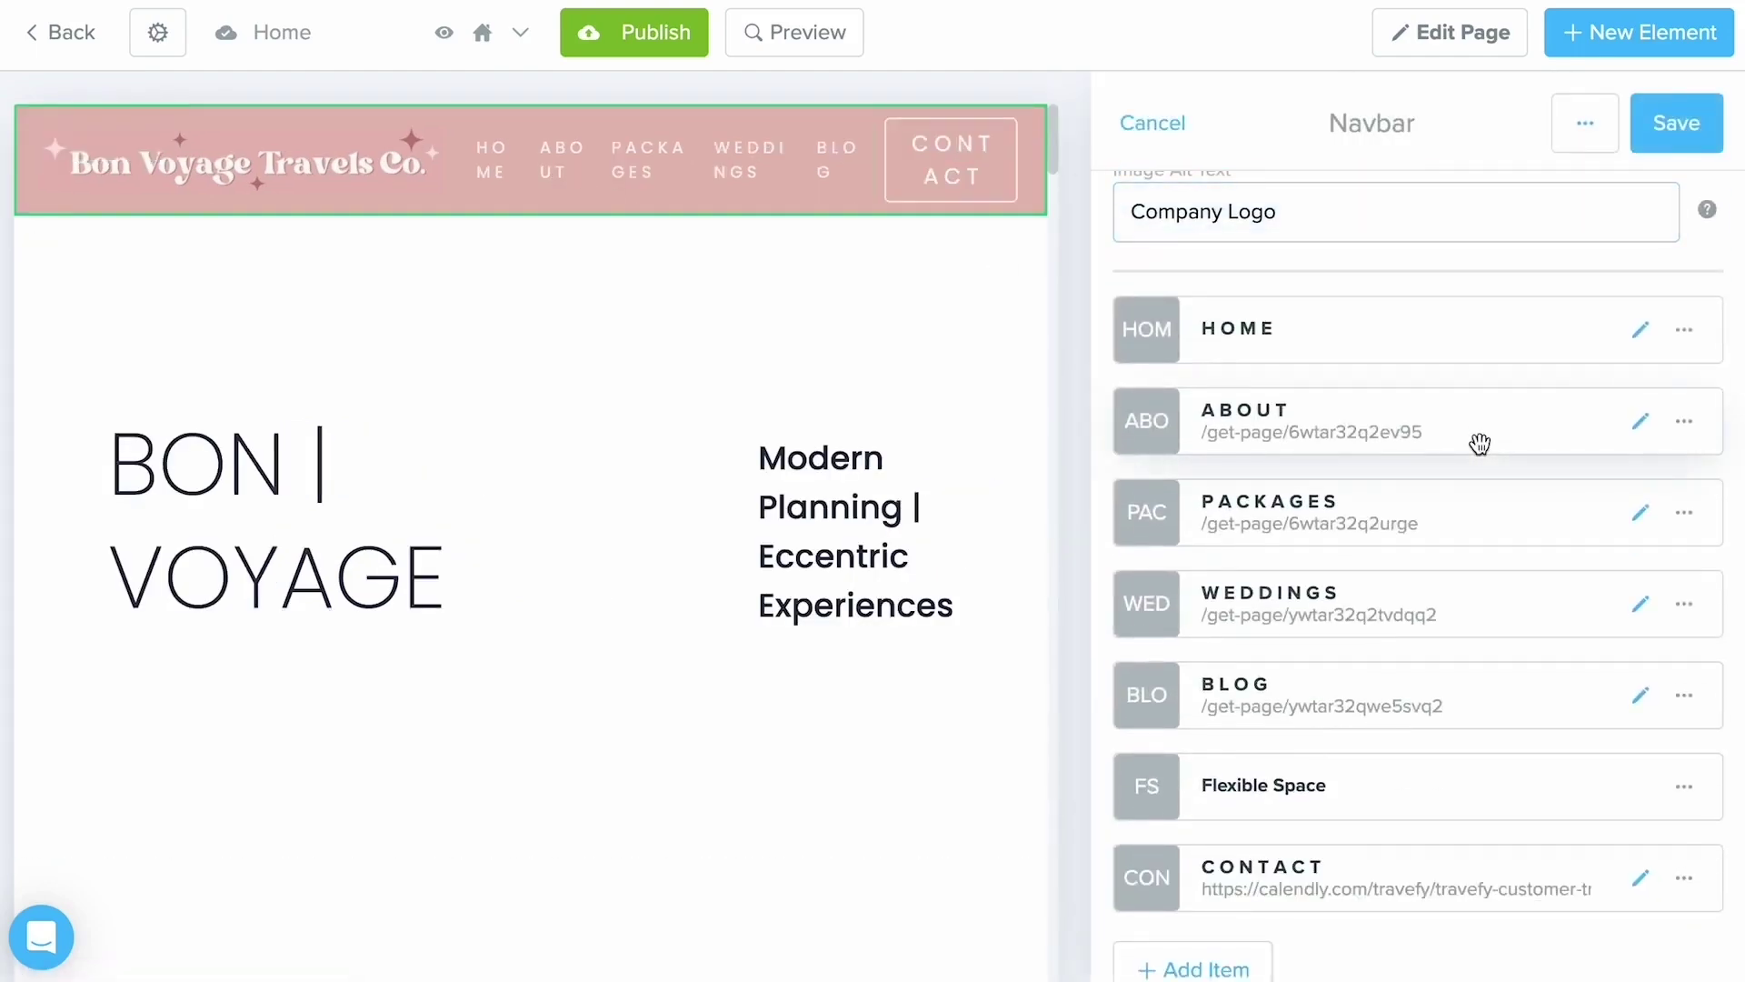
pyautogui.scroll(-1, 1480, 443)
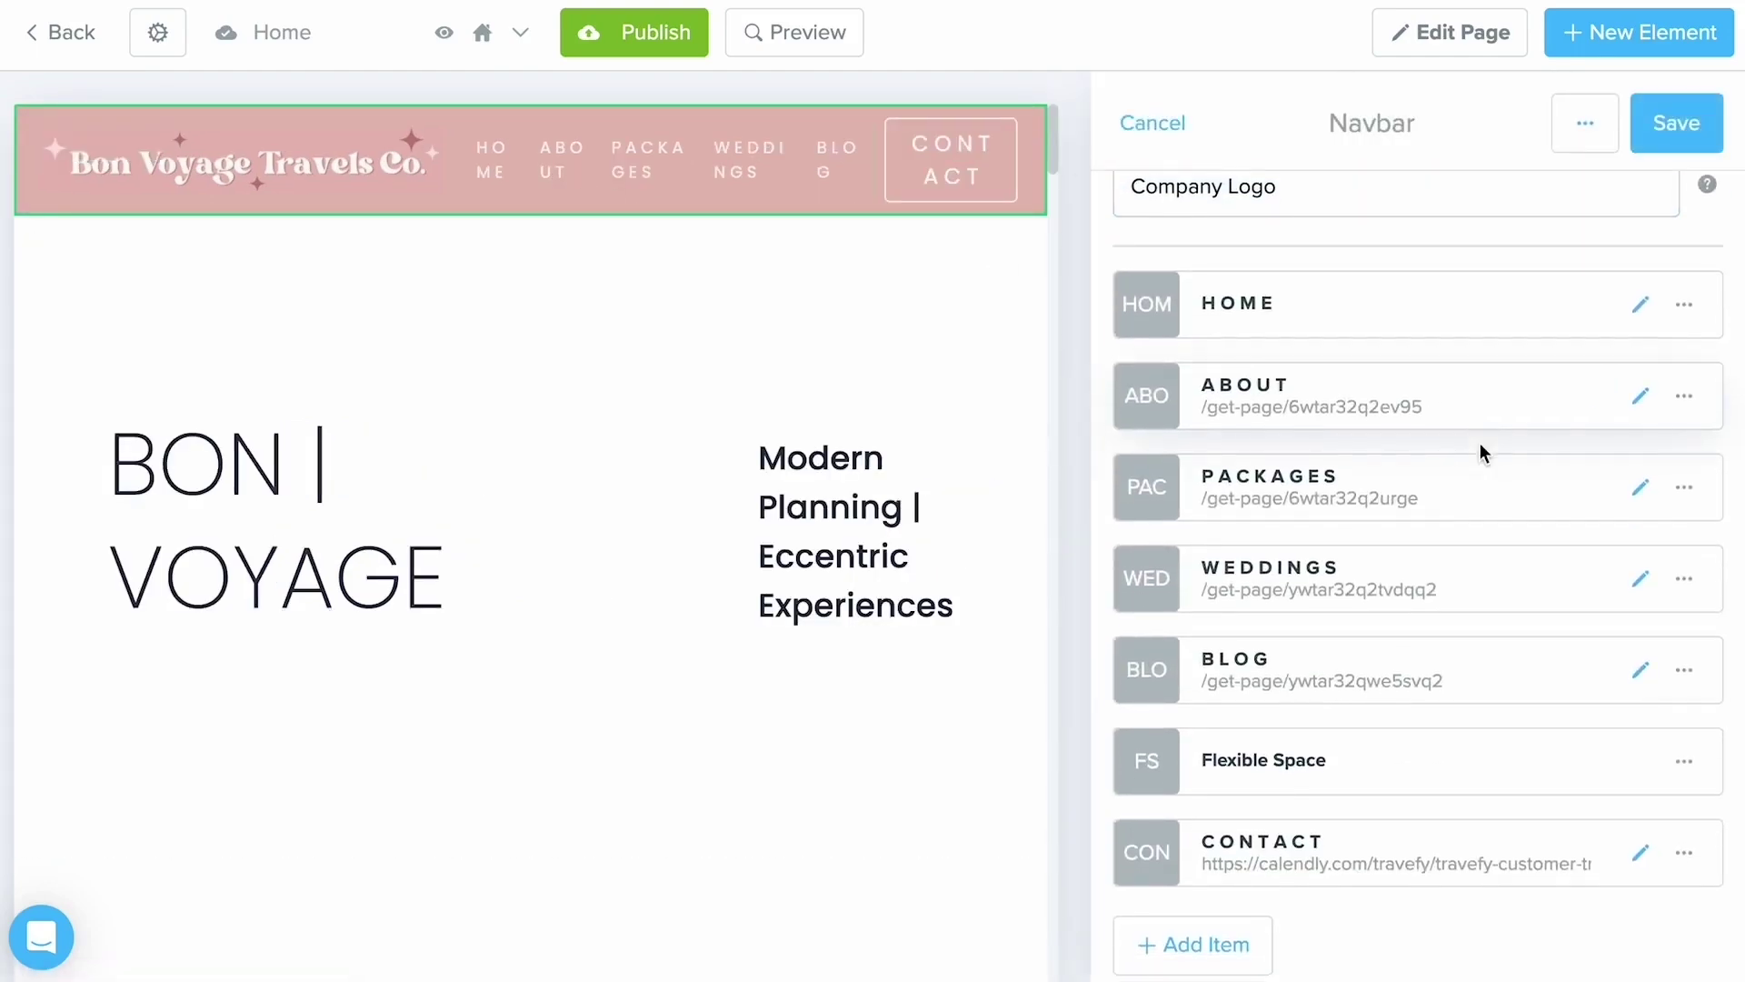
pyautogui.click(1233, 941)
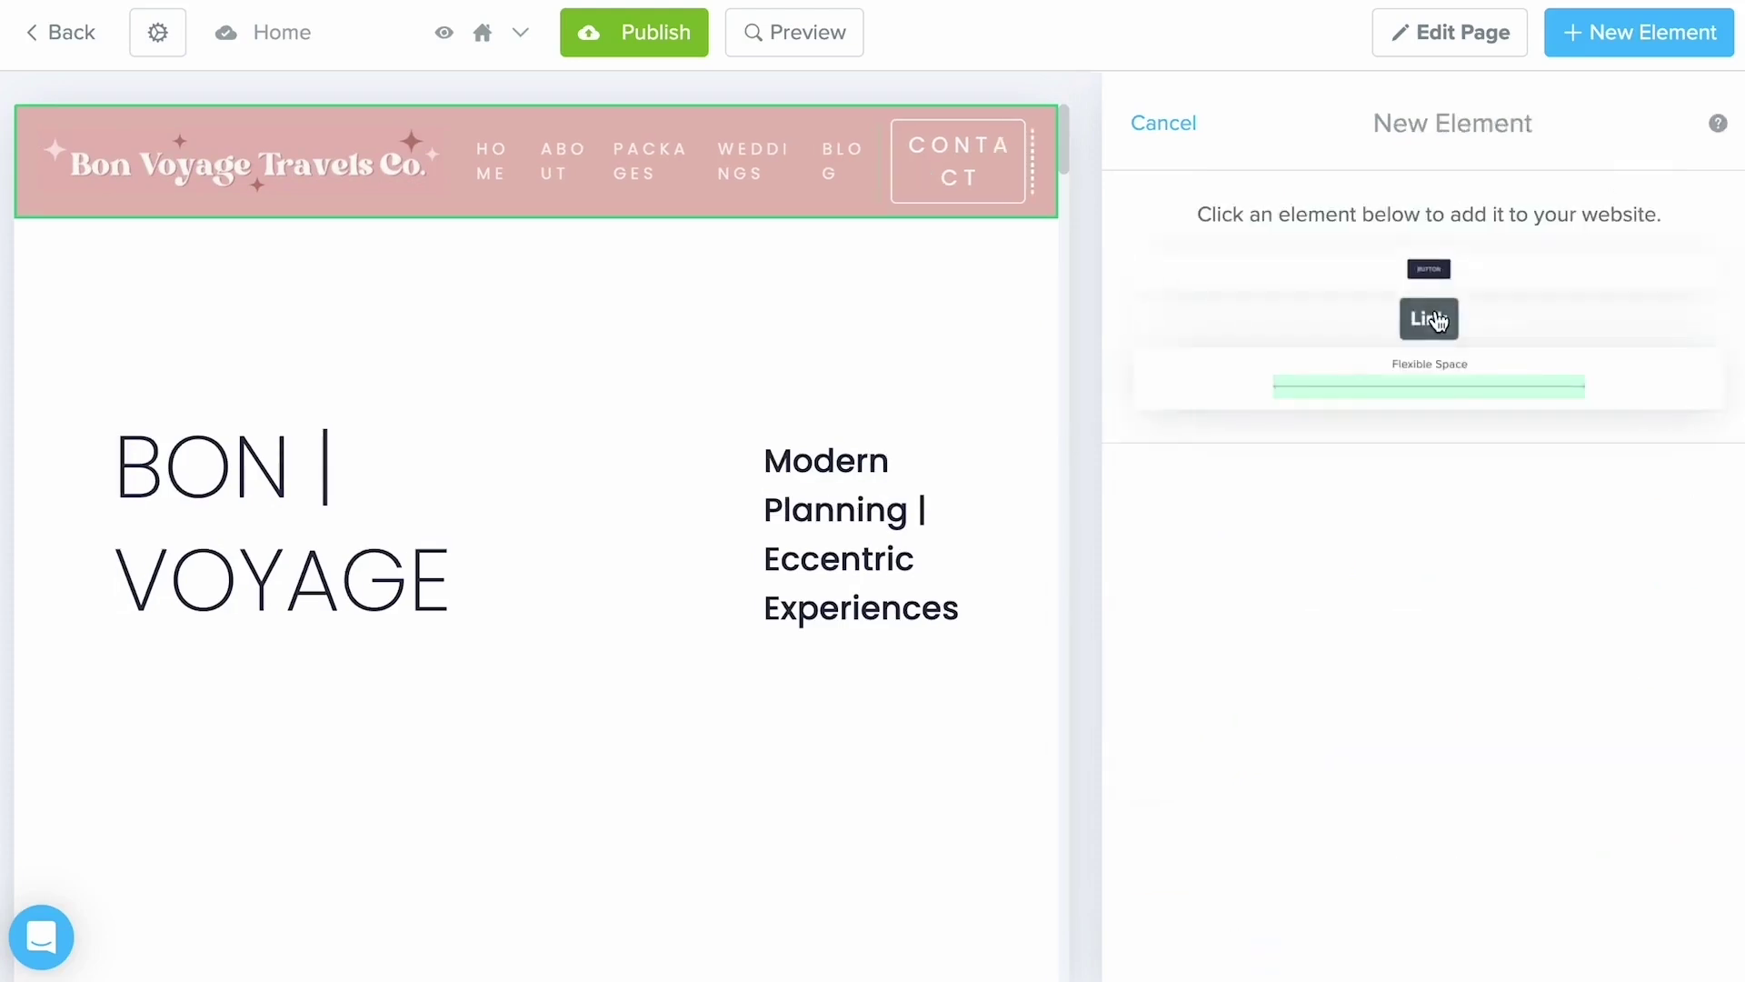
pyautogui.click(1436, 320)
pyautogui.click(1349, 250)
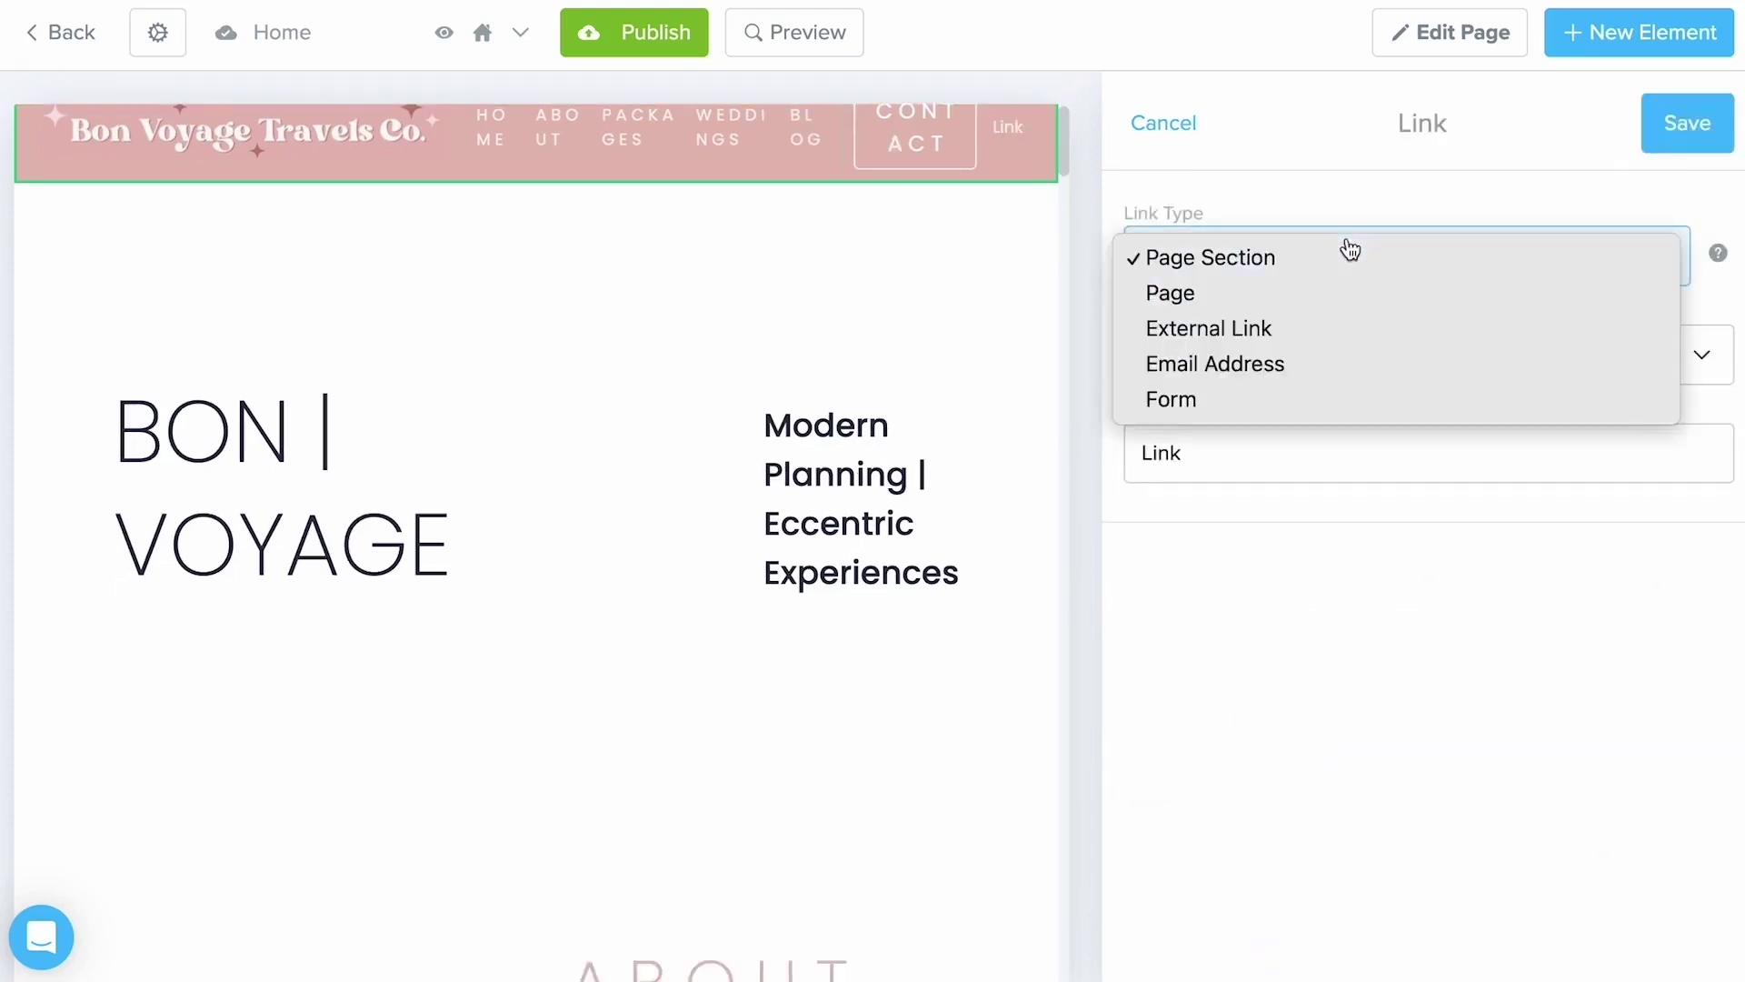
pyautogui.click(1264, 303)
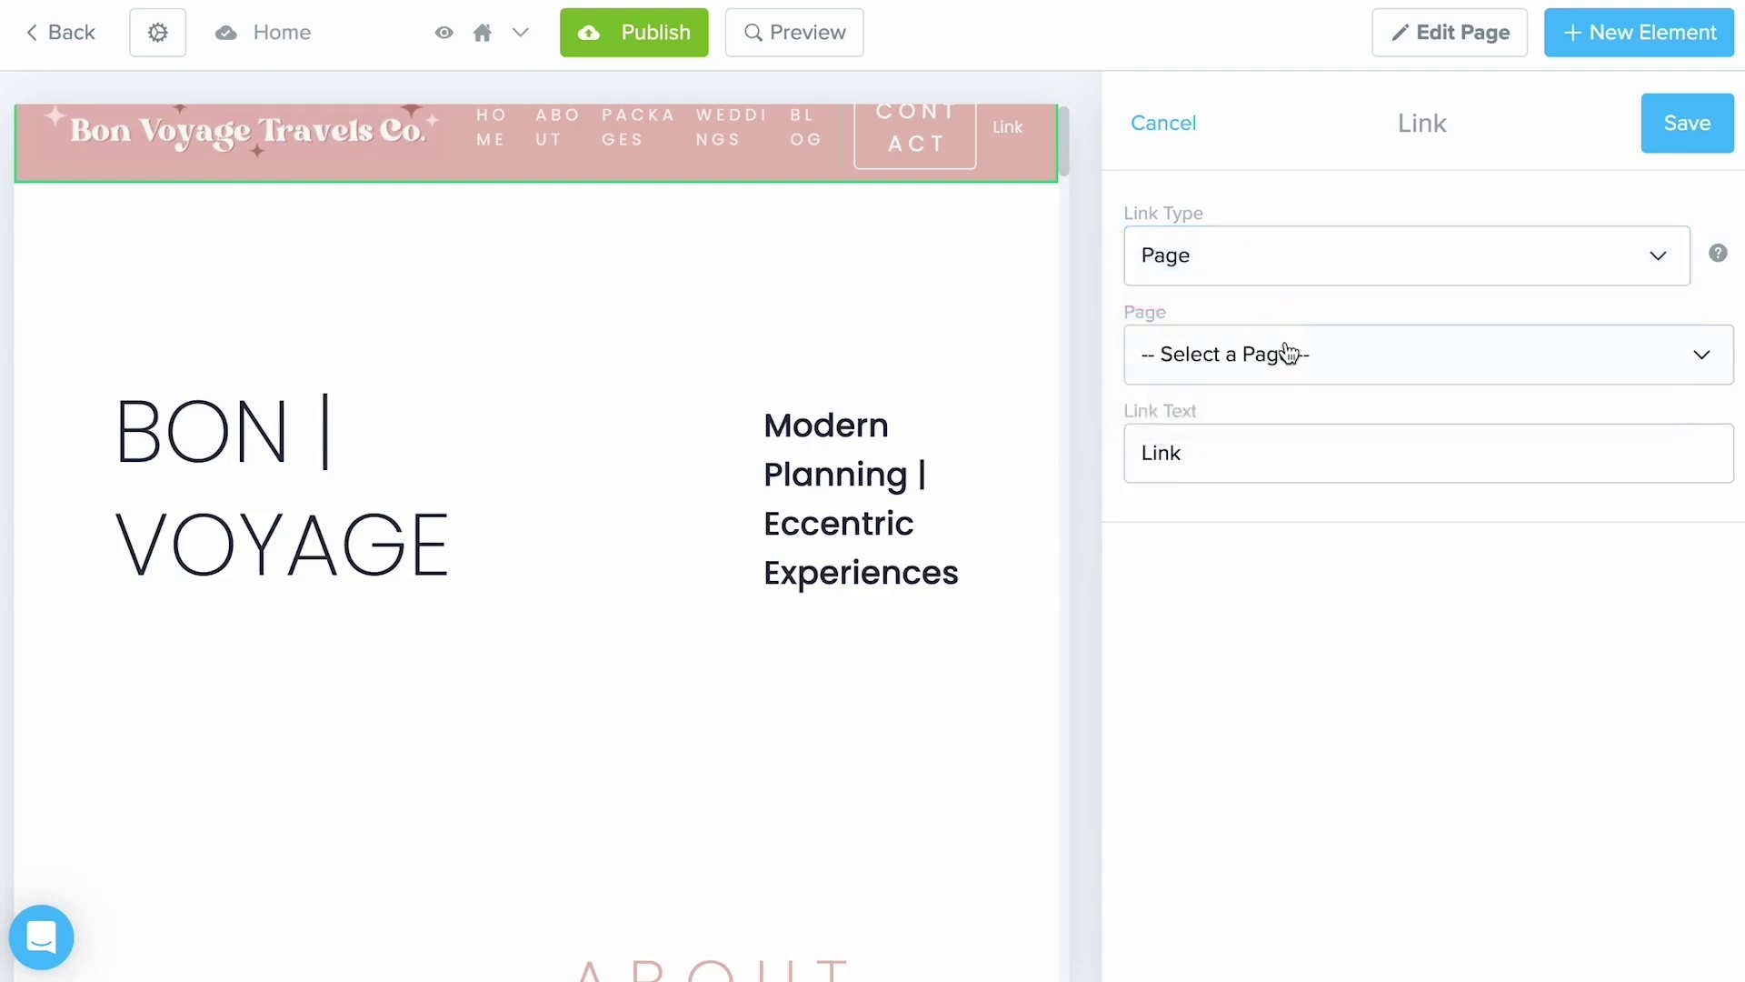
pyautogui.click(1285, 353)
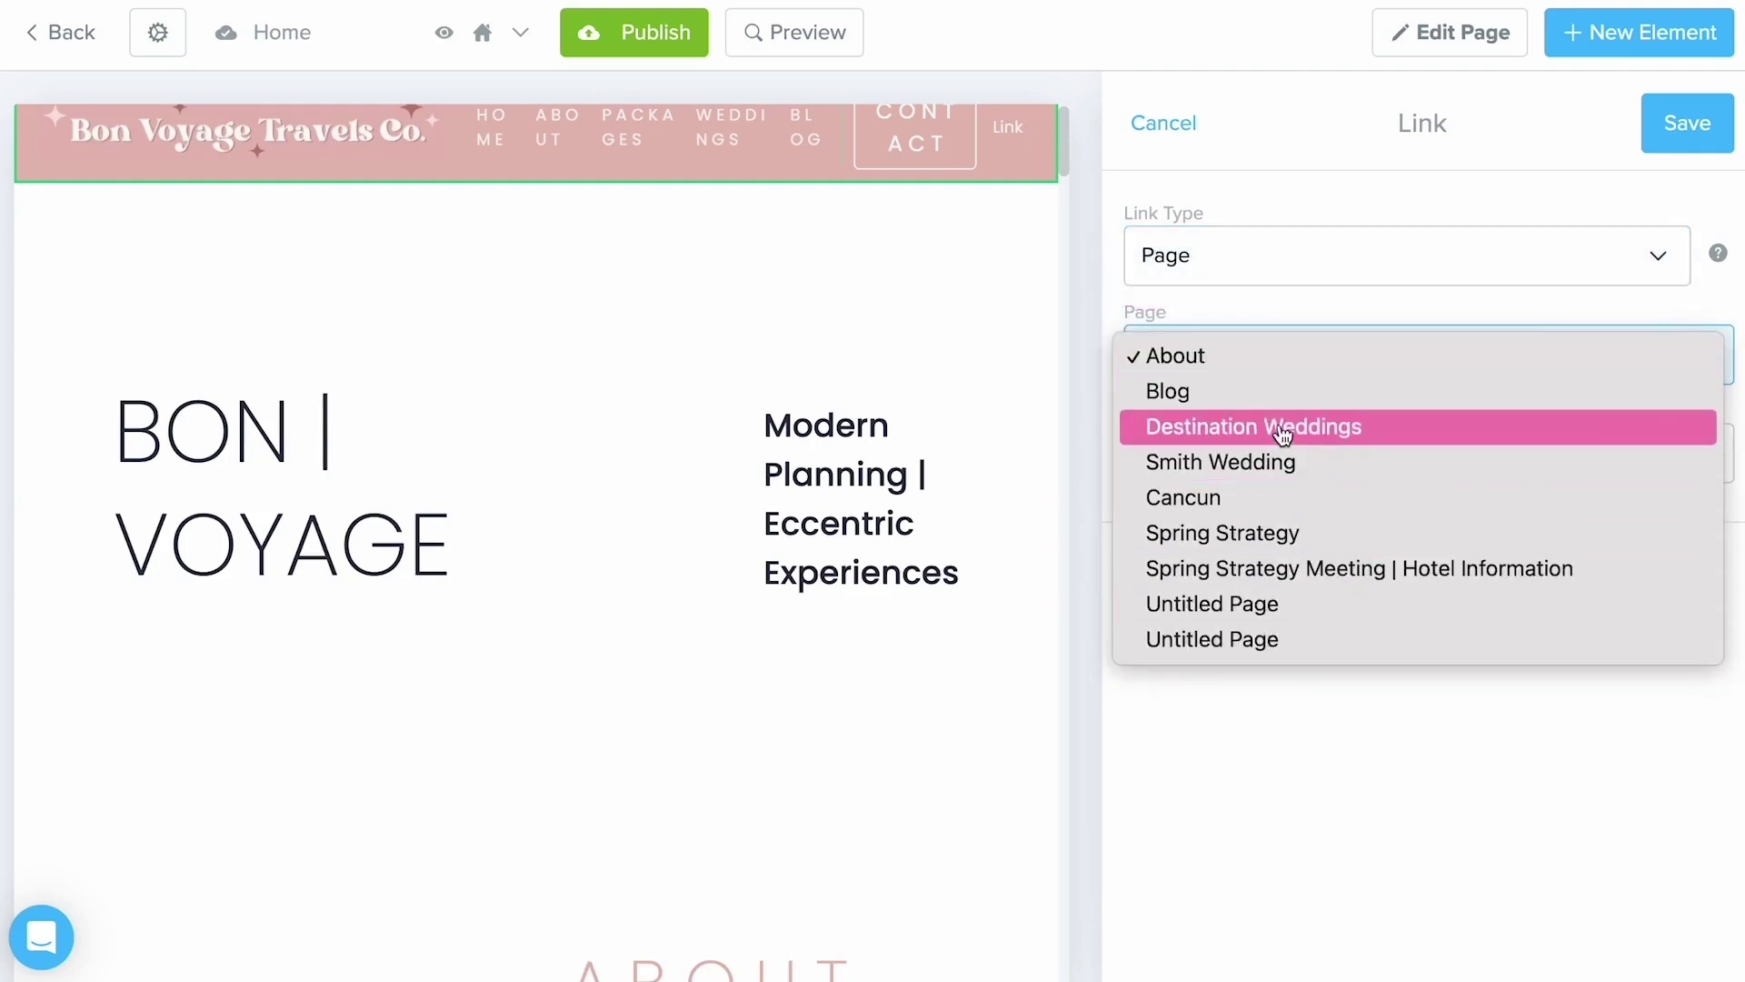
# Step: Cancel the new link without choosing a page and close the navbar settings
pyautogui.click(1173, 140)
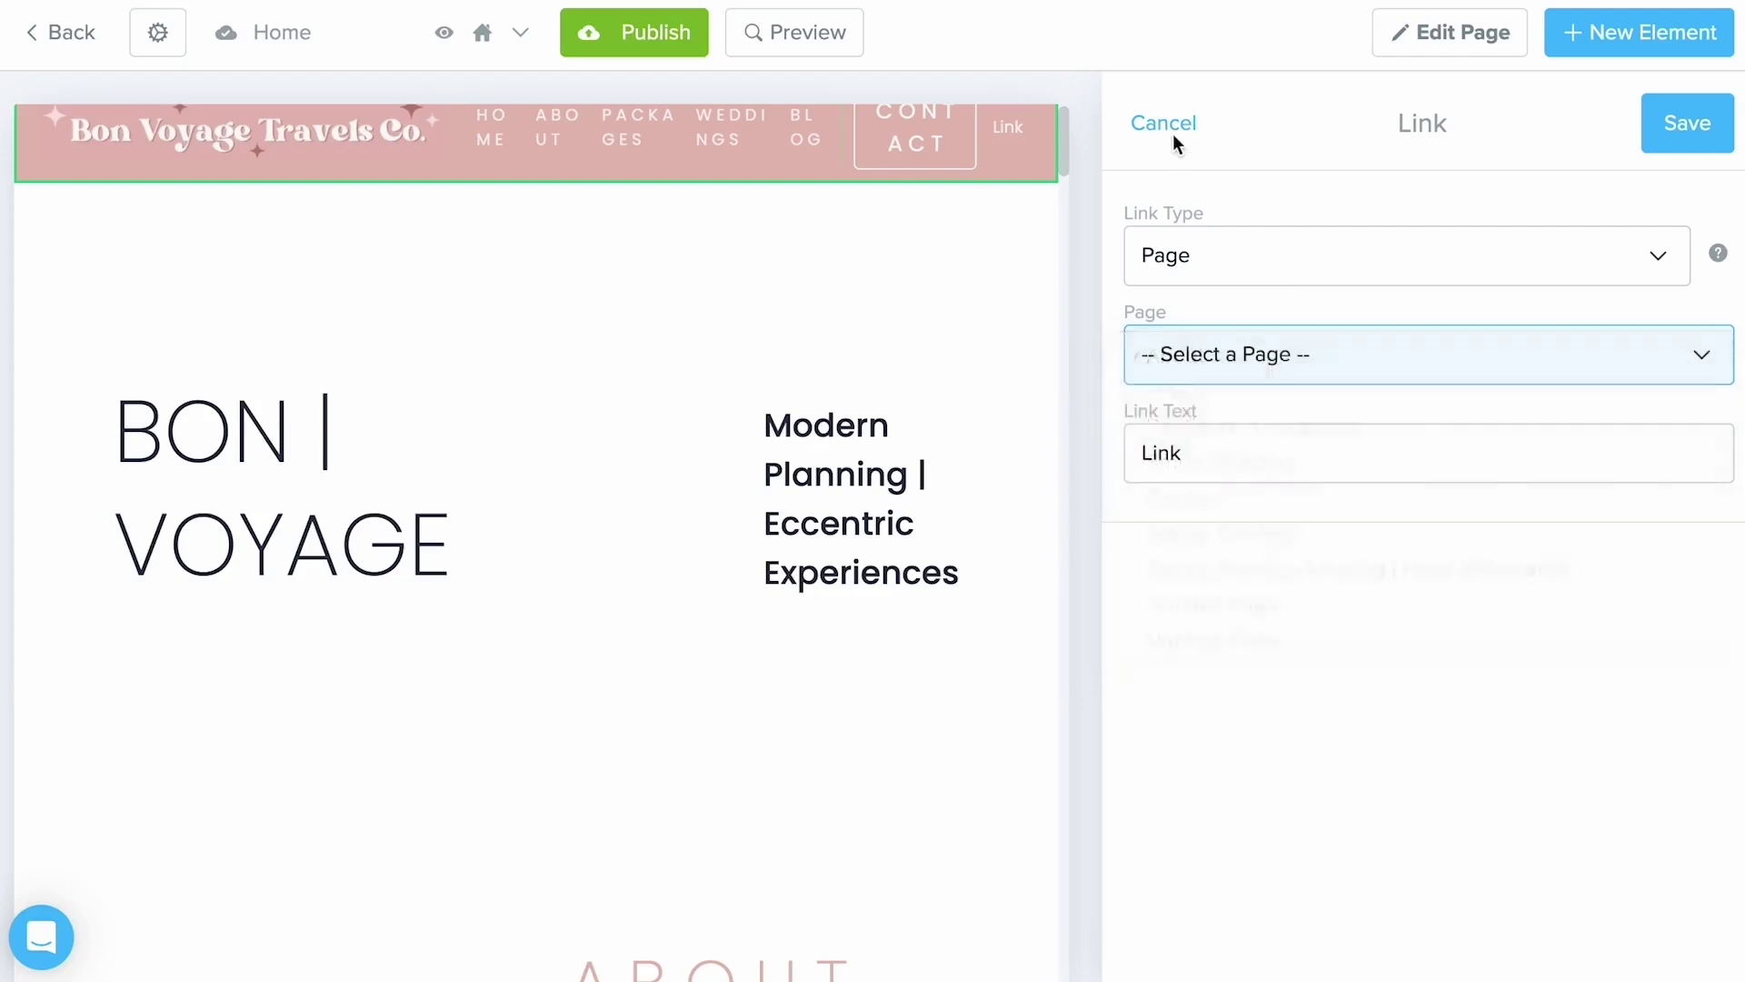
pyautogui.click(1162, 130)
pyautogui.click(1162, 130)
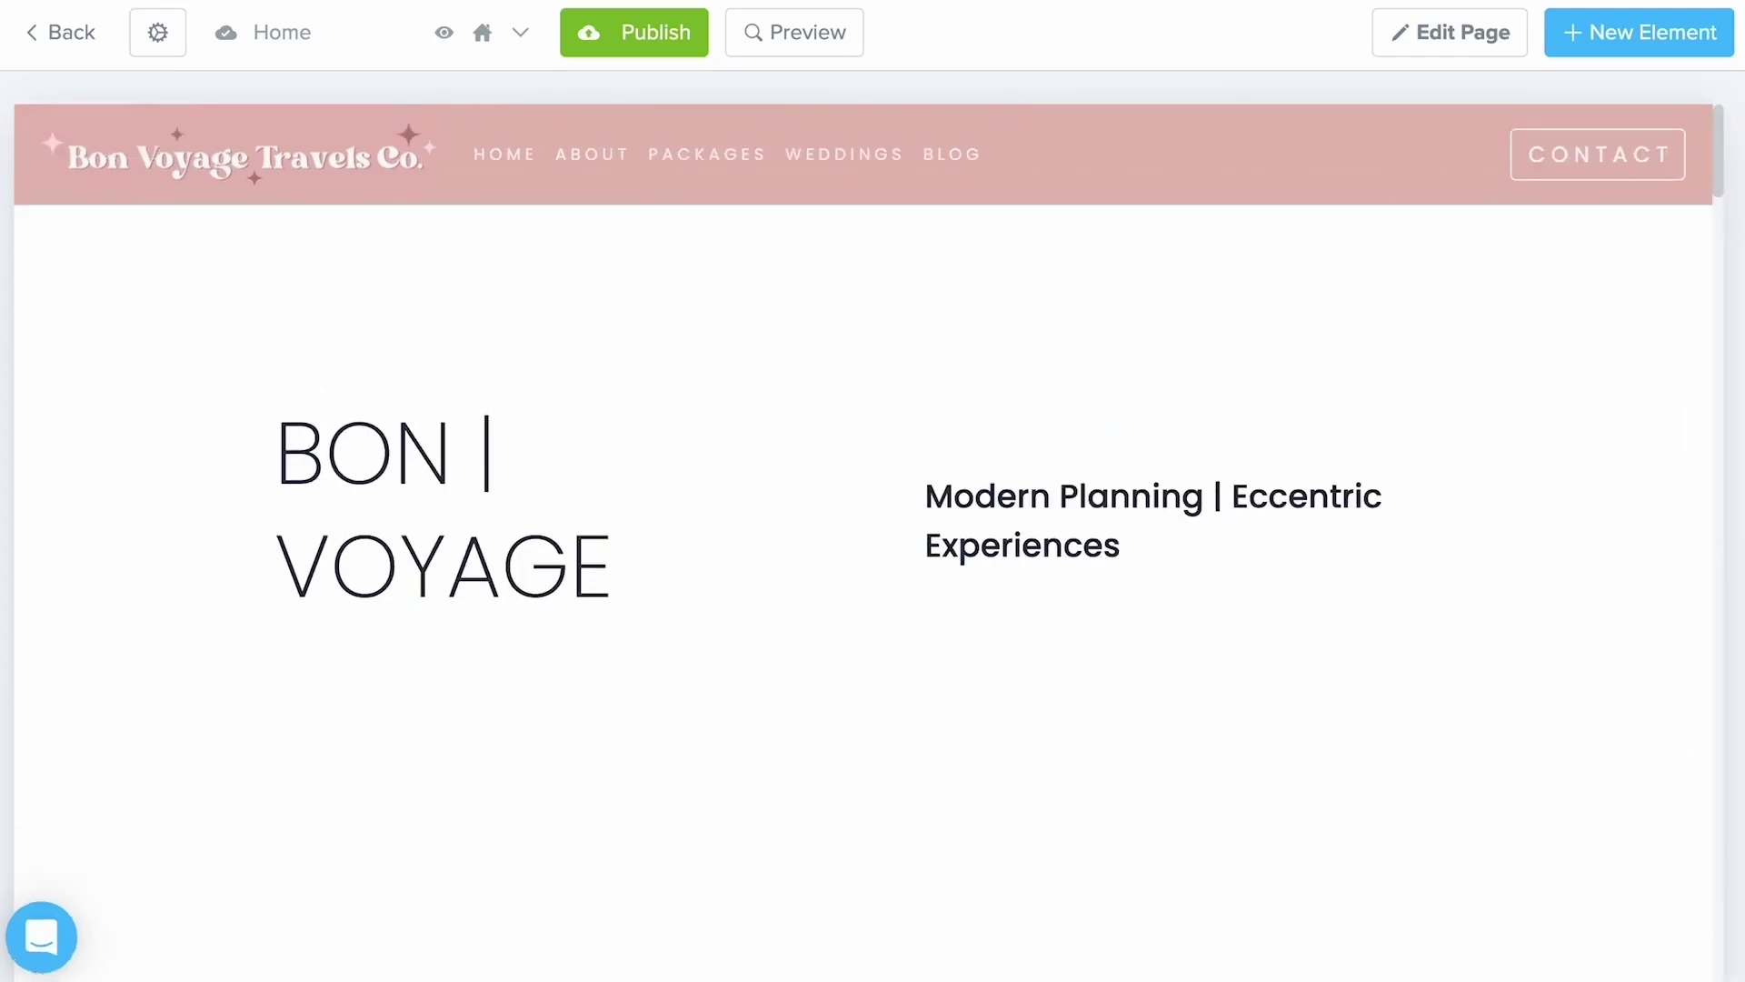
pyautogui.click(43, 959)
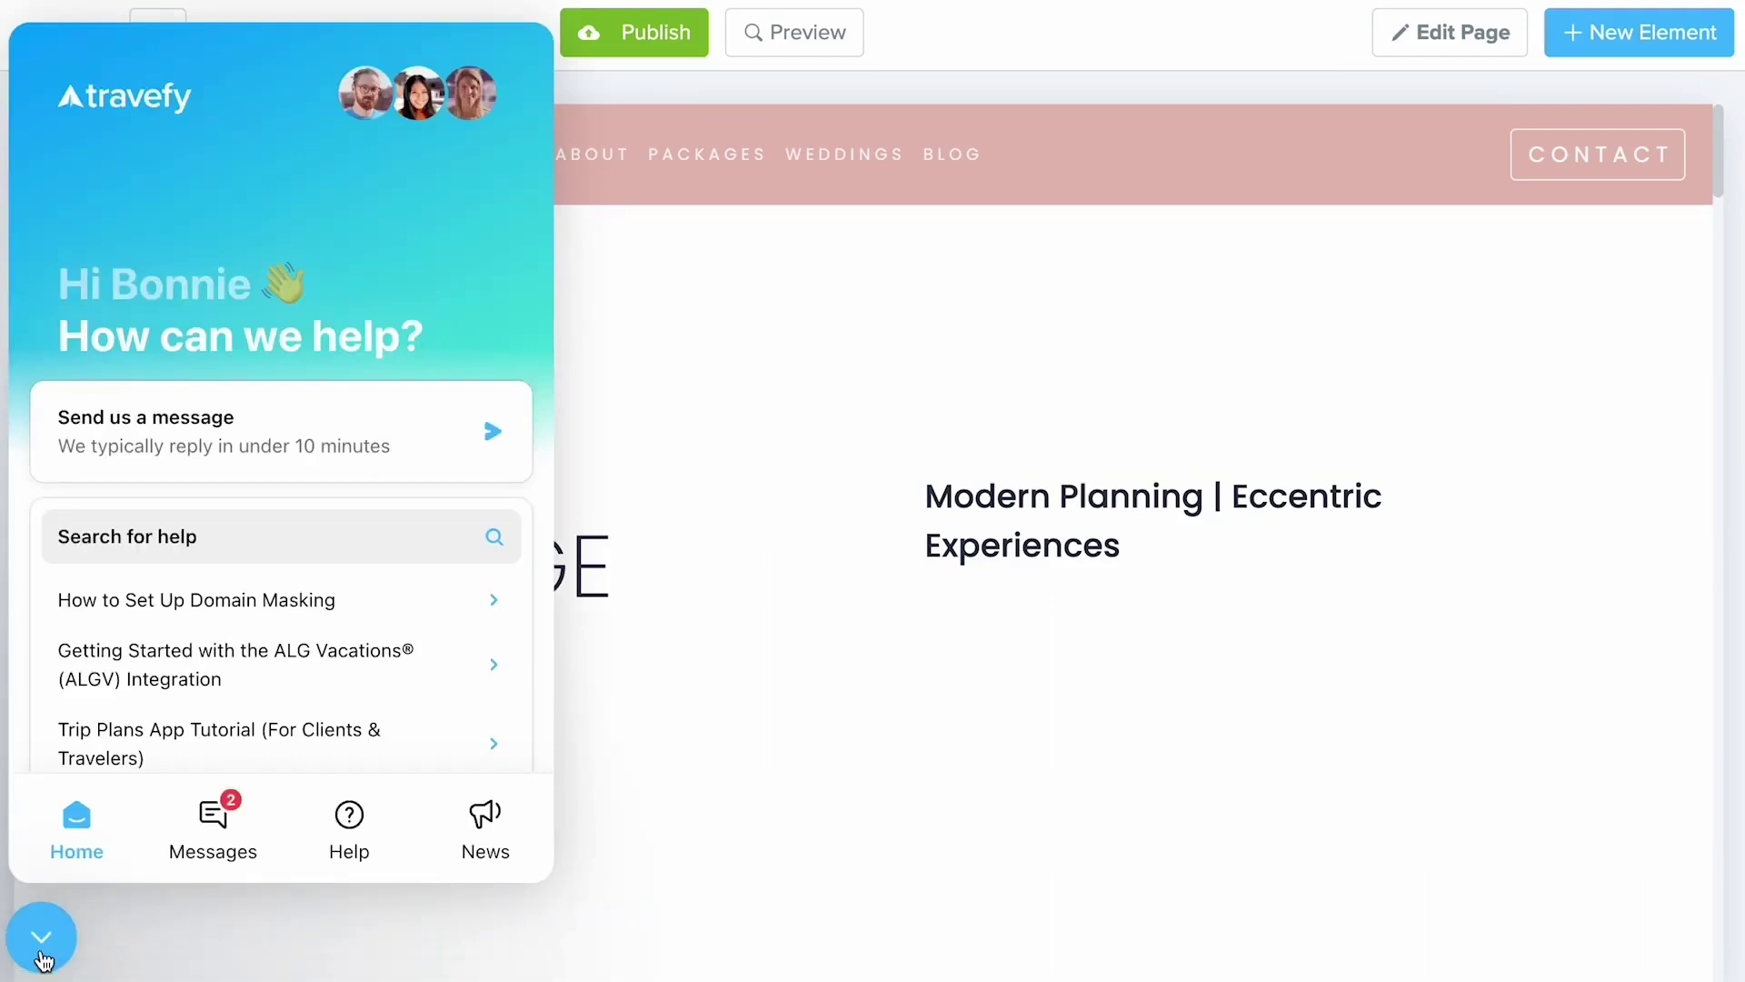
pyautogui.click(43, 959)
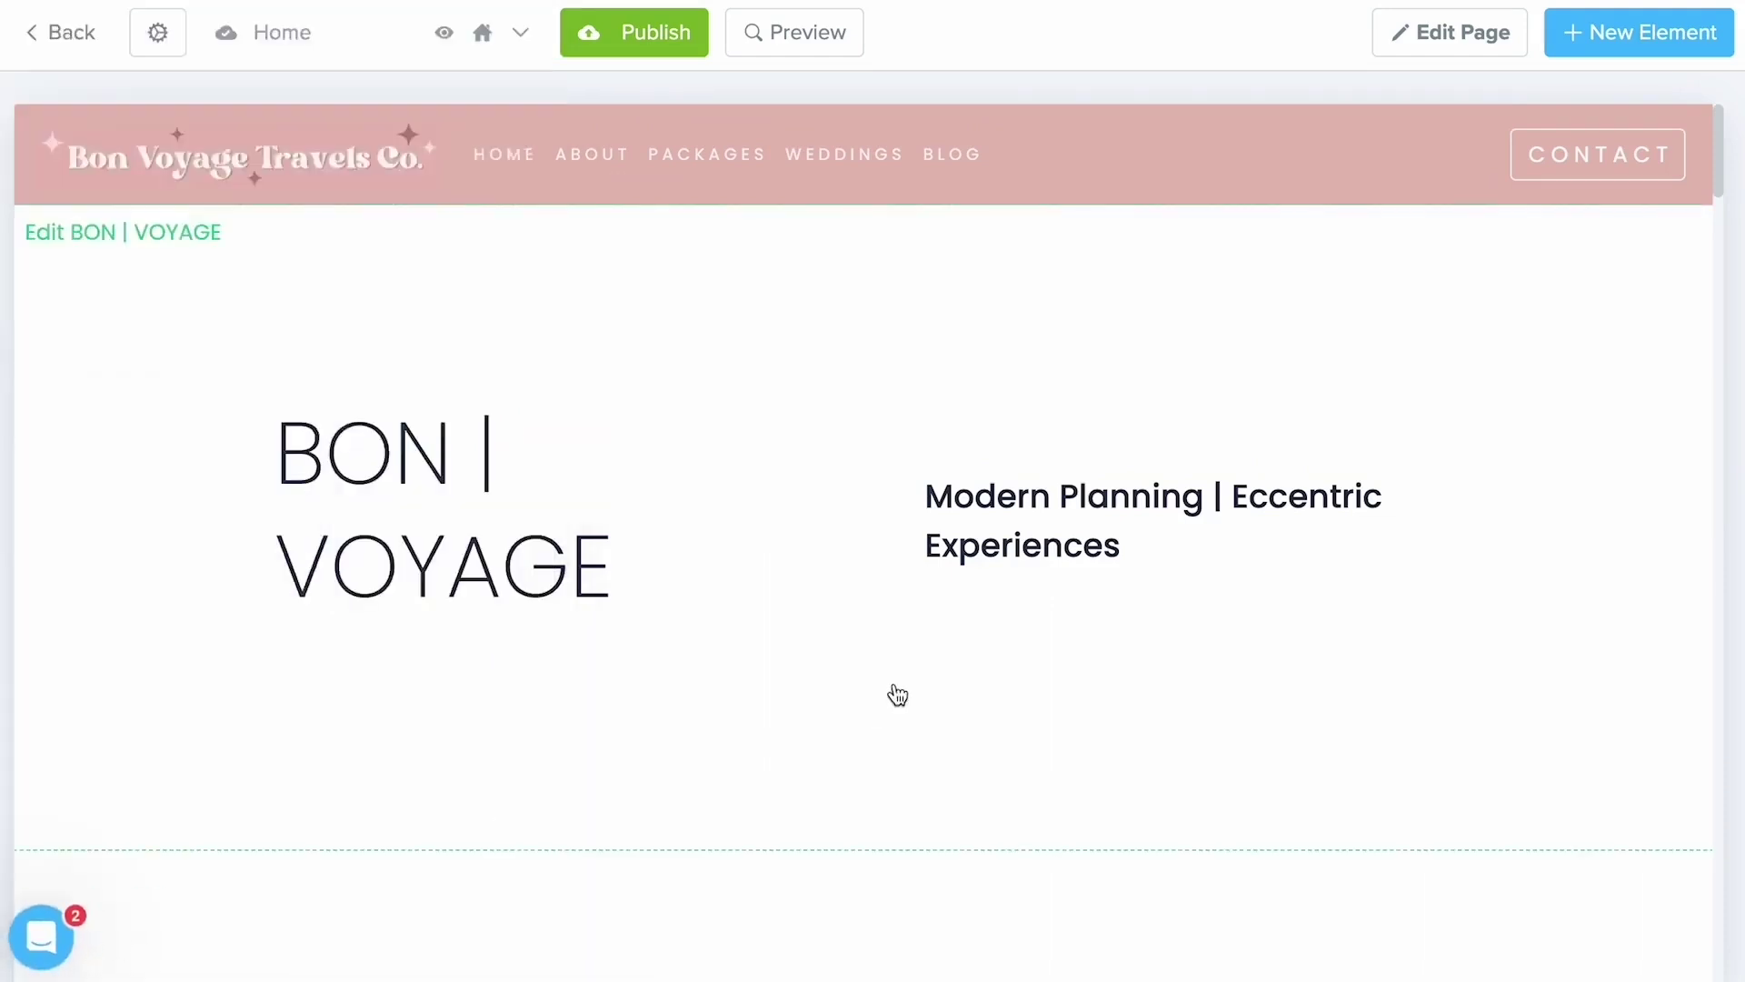